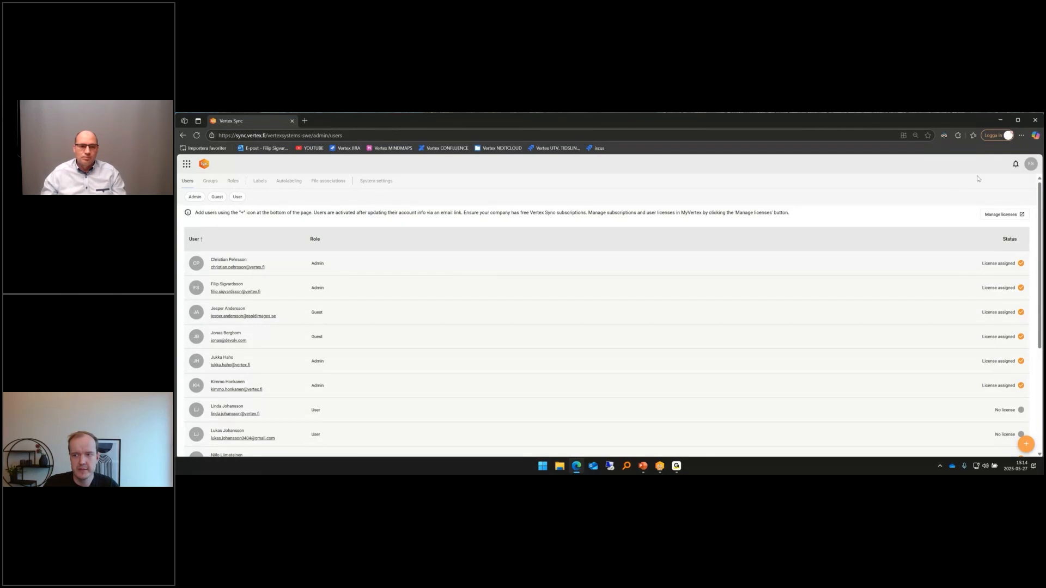
# Step: Open the Admin portal and review the roles and licence statuses in the user list
pyautogui.click(1031, 164)
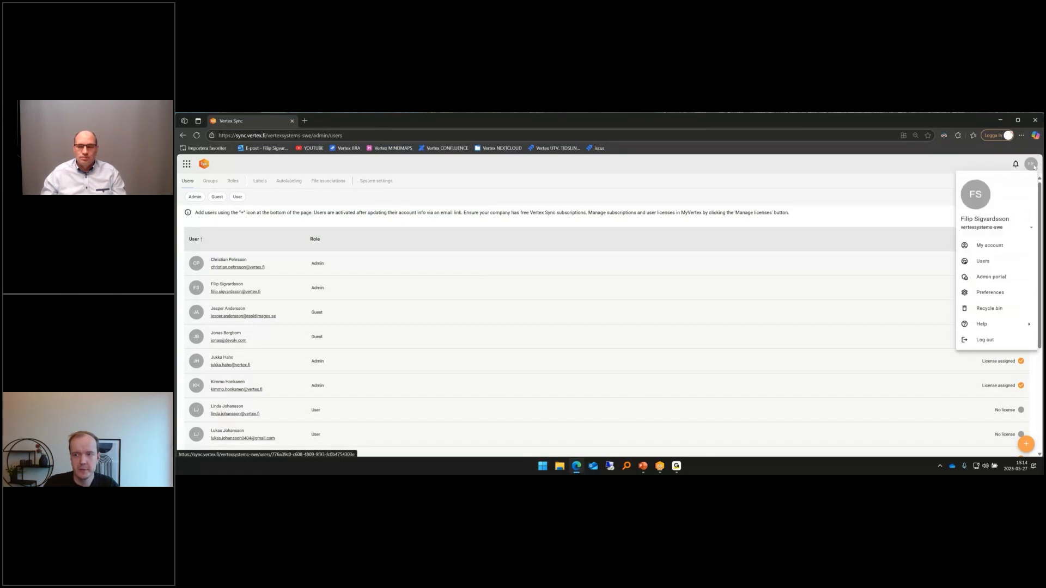
pyautogui.click(989, 277)
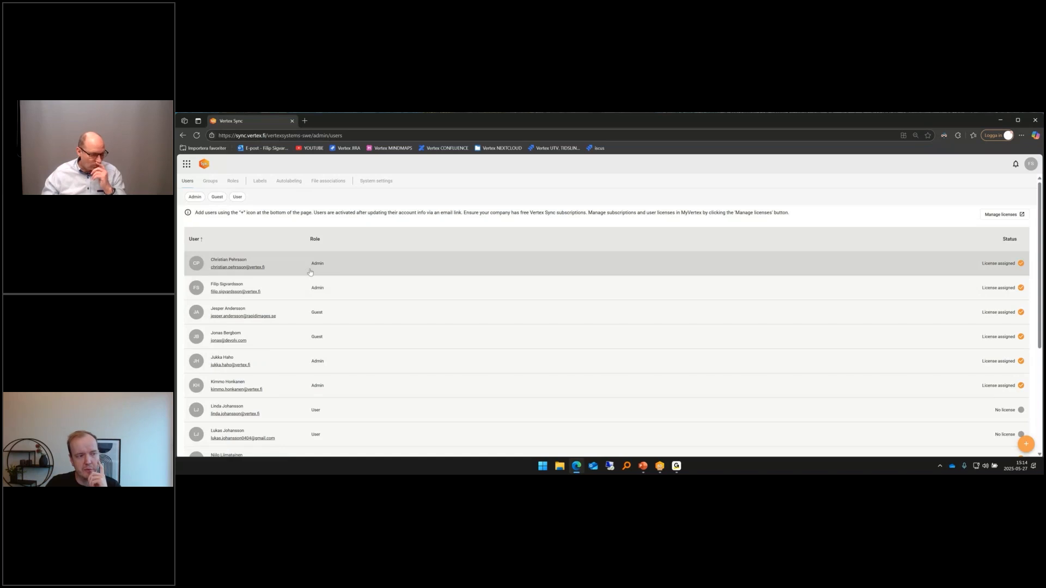
pyautogui.scroll(-1, 401, 270)
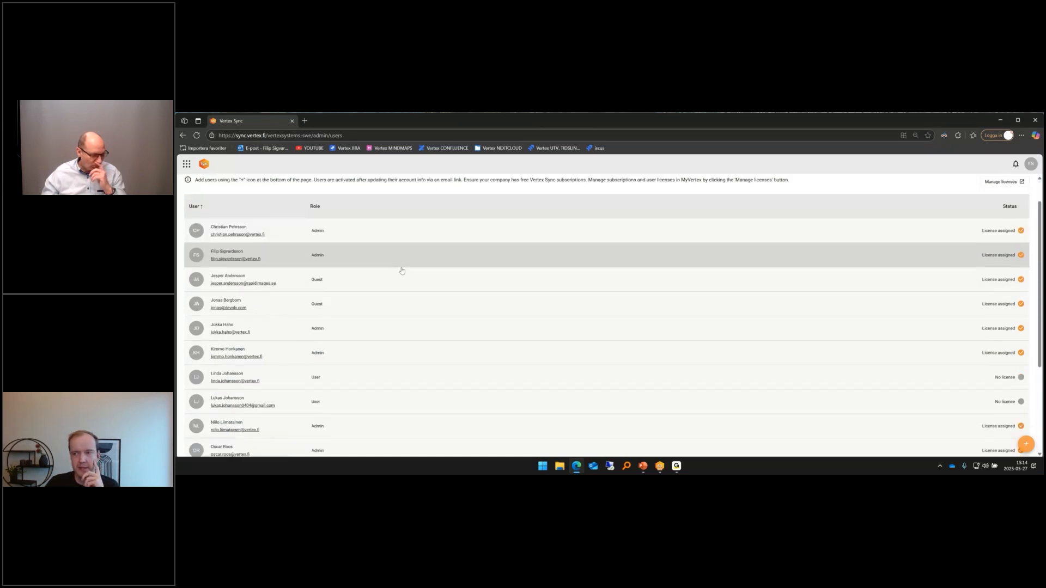
pyautogui.scroll(-1, 401, 271)
pyautogui.scroll(2, 411, 272)
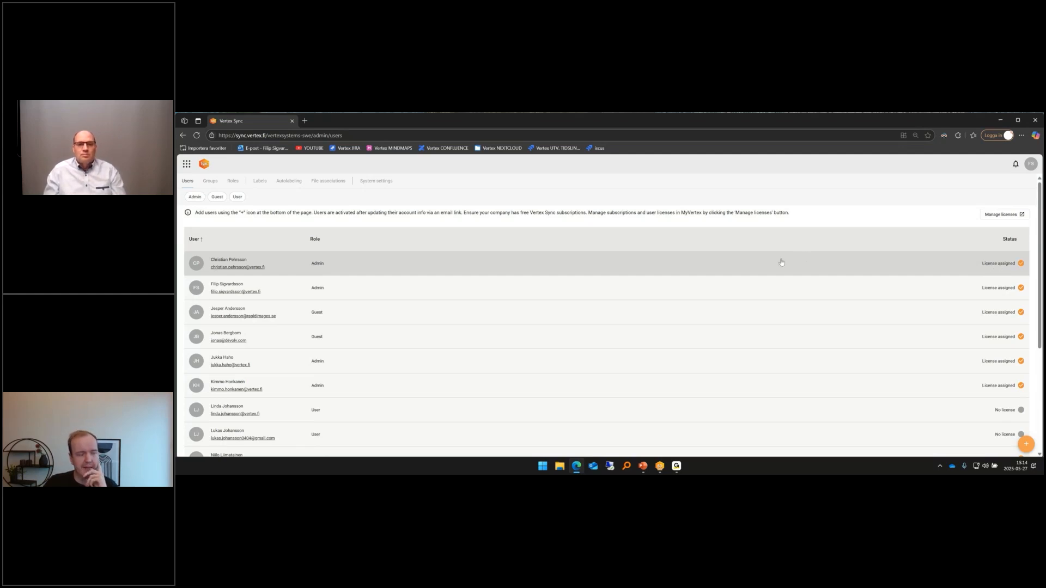
# Step: Examine the role choices in the first listed user's profile in edit mode, then return to the user list without saving
pyautogui.click(277, 268)
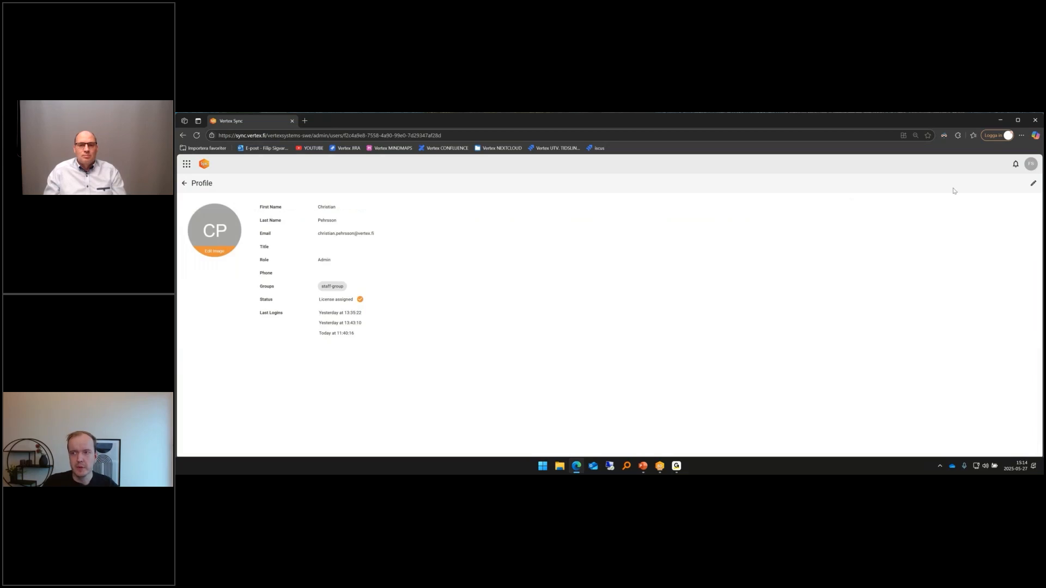
pyautogui.click(1032, 186)
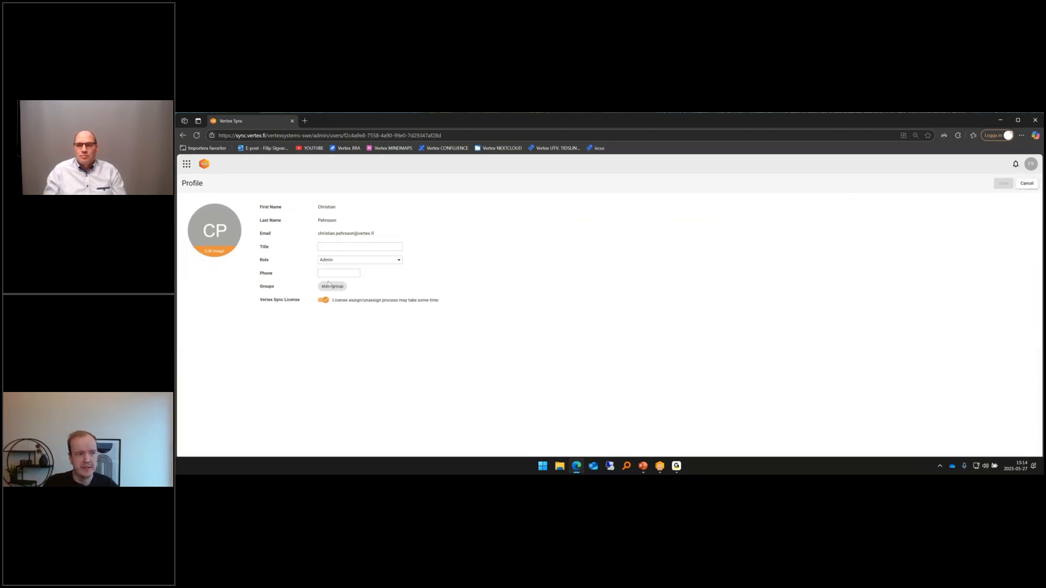
pyautogui.click(363, 261)
pyautogui.click(363, 262)
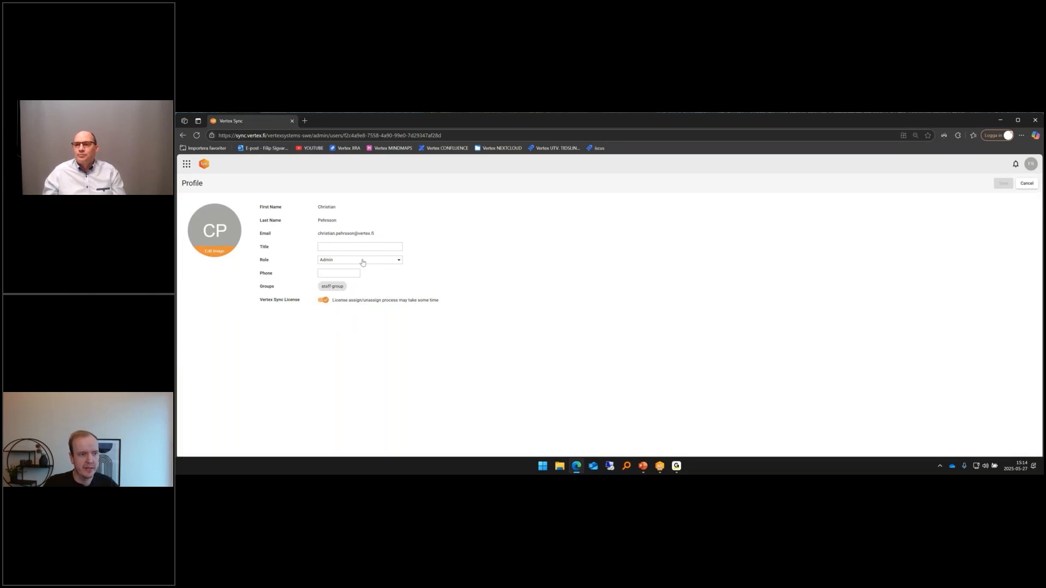
pyautogui.click(363, 263)
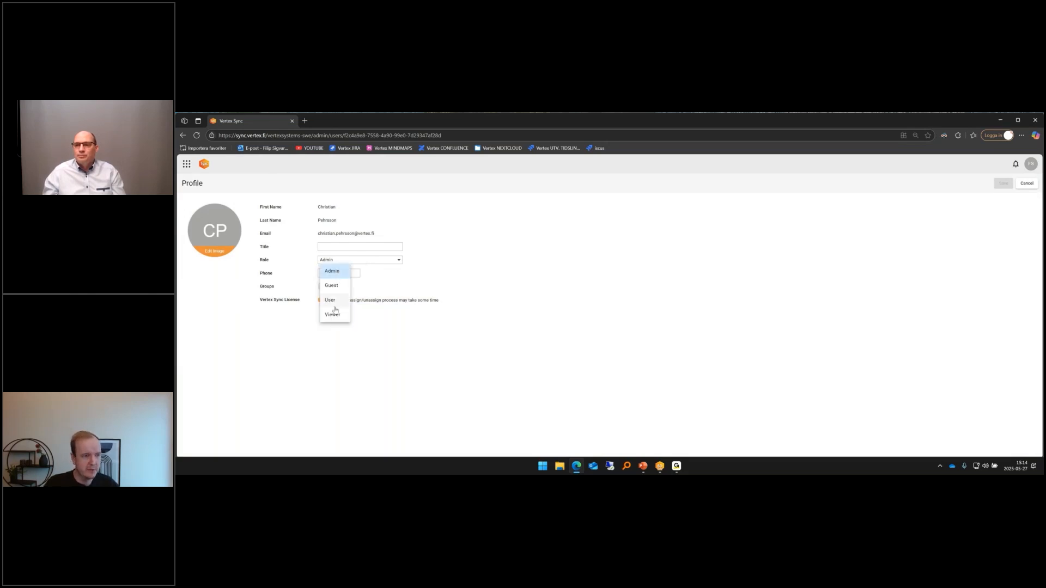
pyautogui.click(376, 244)
pyautogui.click(354, 248)
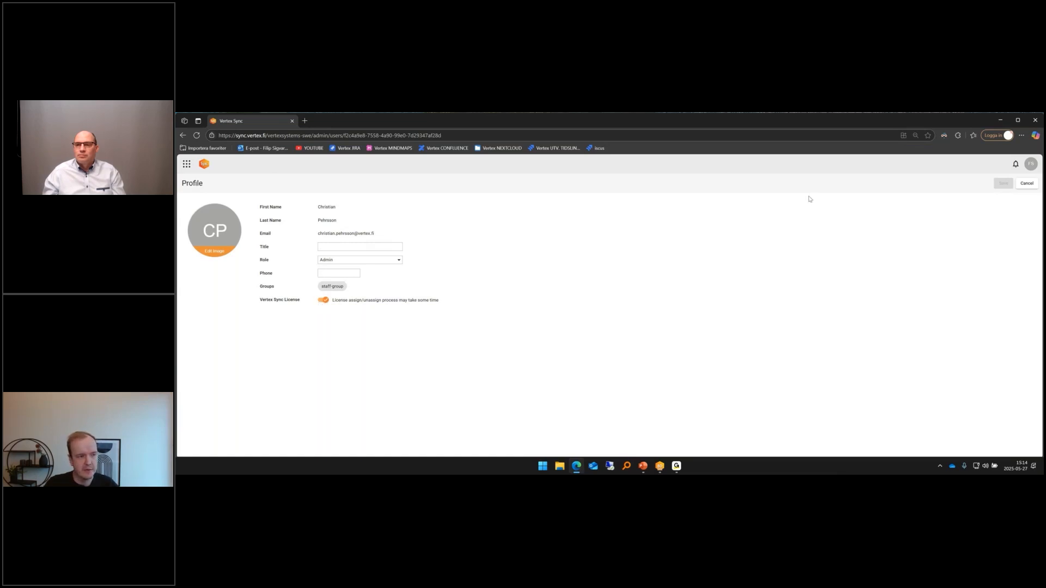
pyautogui.click(1027, 183)
pyautogui.click(184, 183)
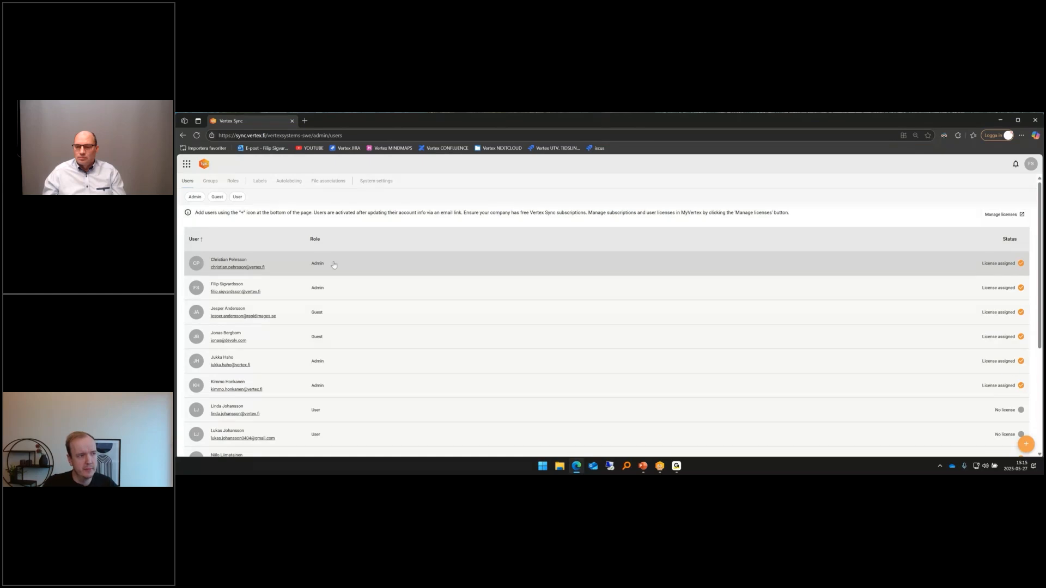
# Step: Try to create a user group named Testgroup, look through its available members, and discard the unsaved group
pyautogui.click(210, 181)
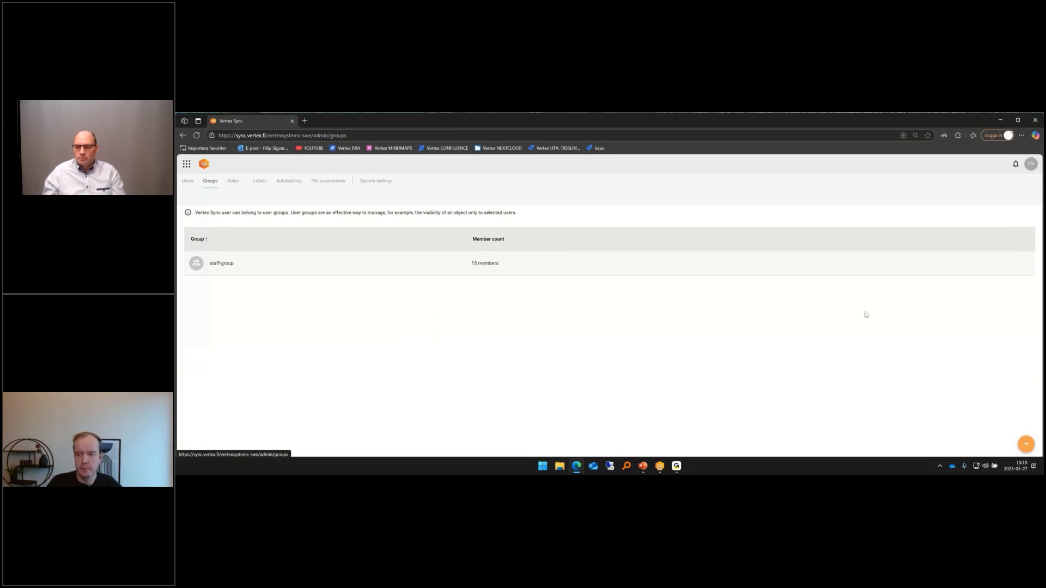
pyautogui.click(1026, 449)
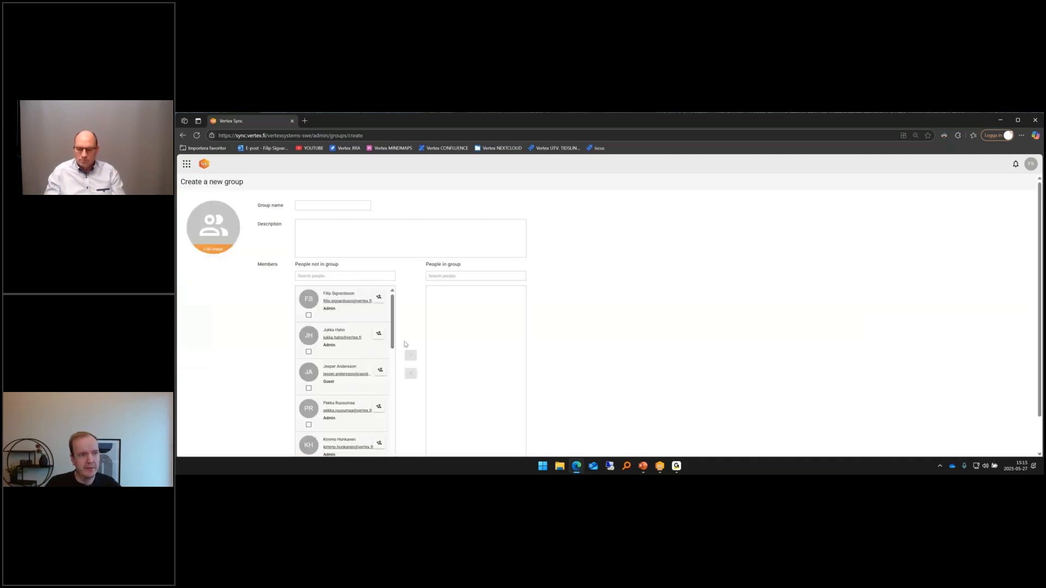
pyautogui.click(322, 205)
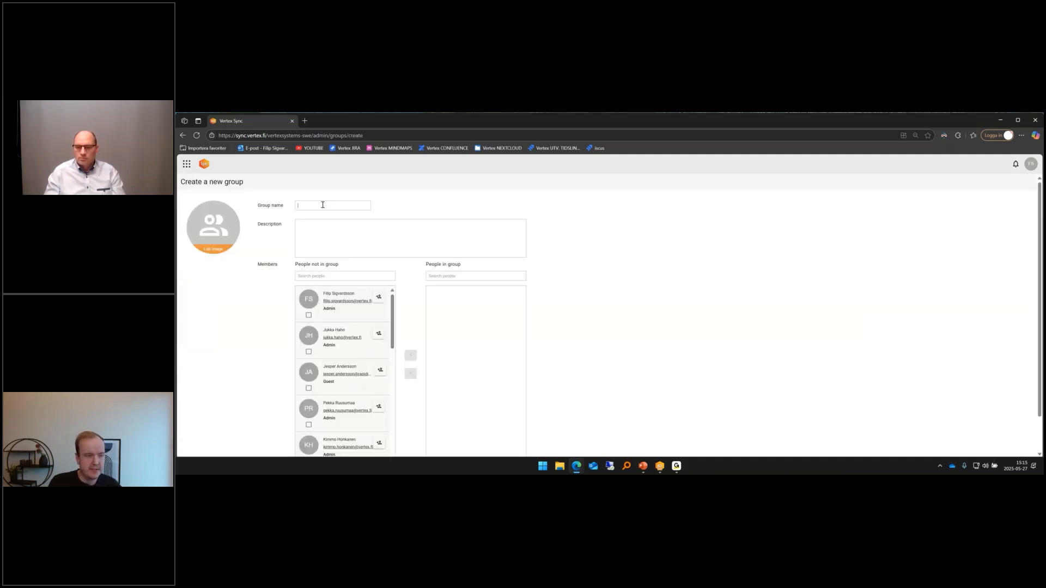
pyautogui.write('Testgroup')
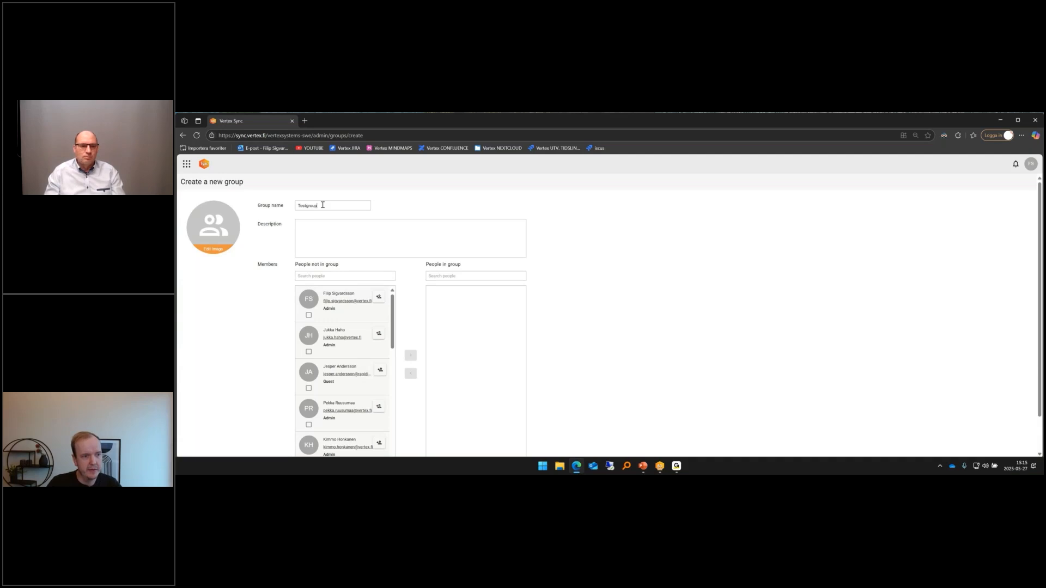
pyautogui.scroll(-3, 333, 342)
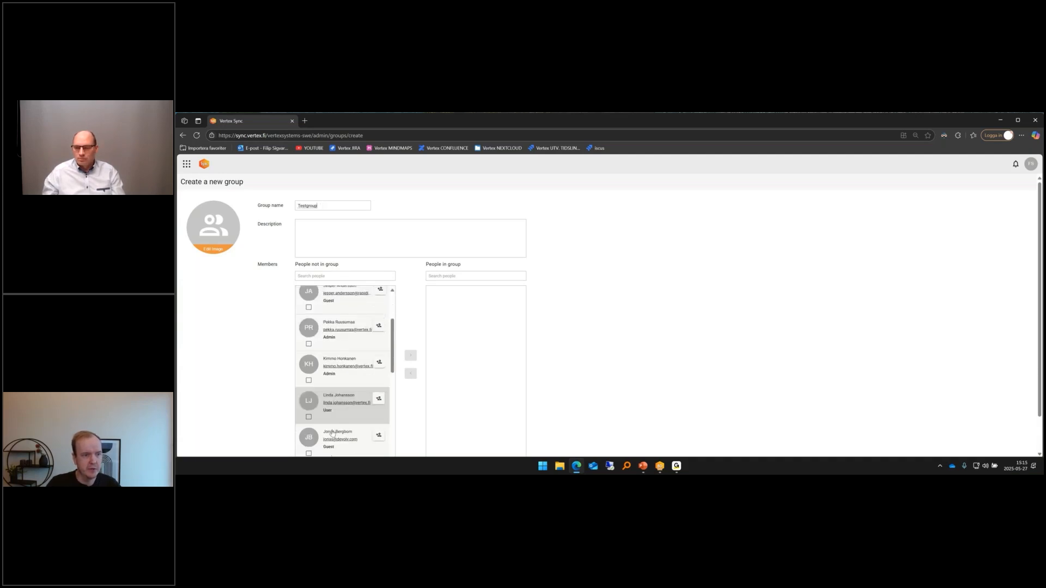
pyautogui.scroll(3, 335, 327)
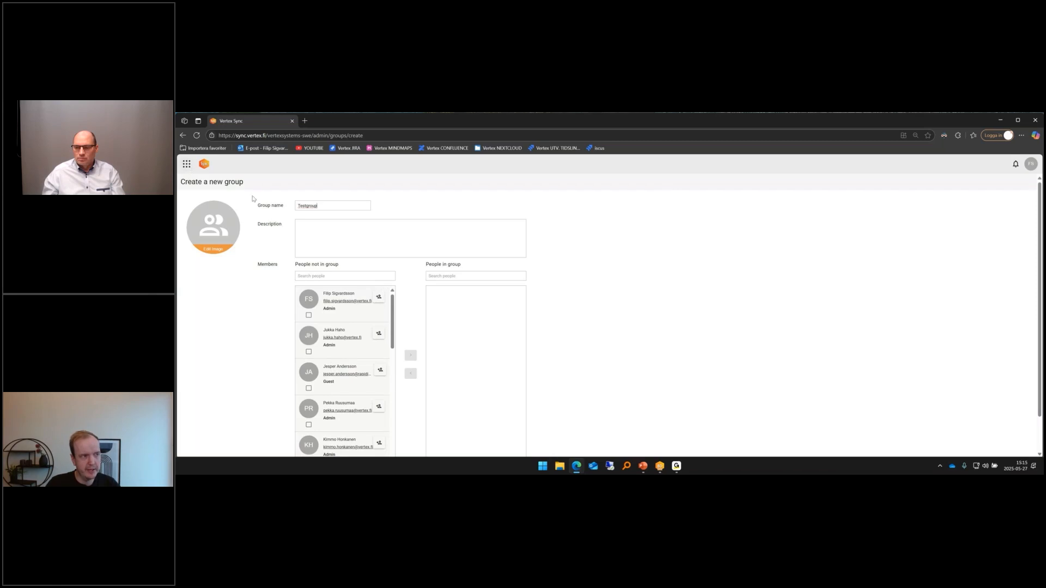
pyautogui.click(184, 136)
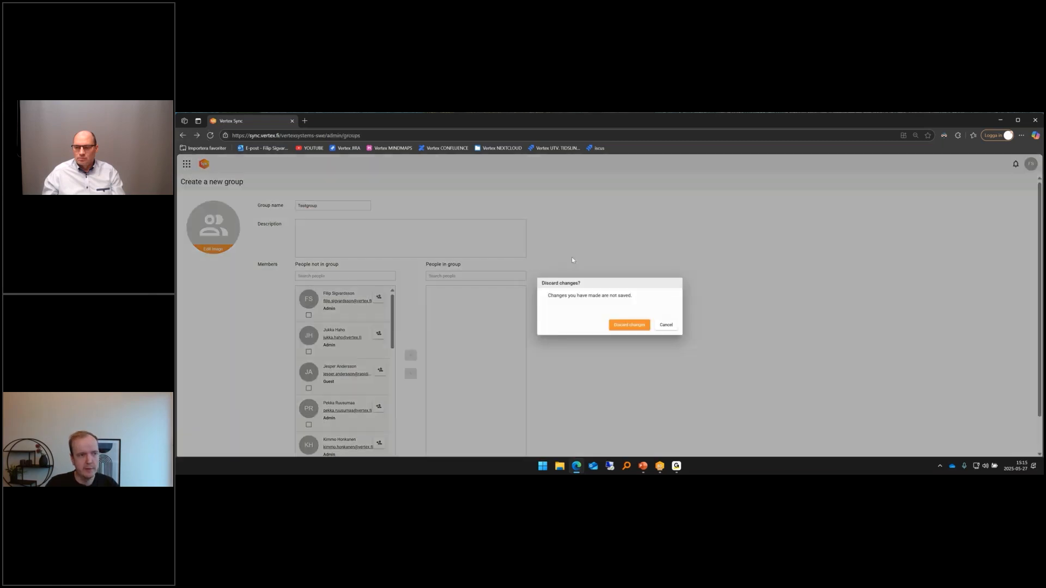
pyautogui.click(629, 325)
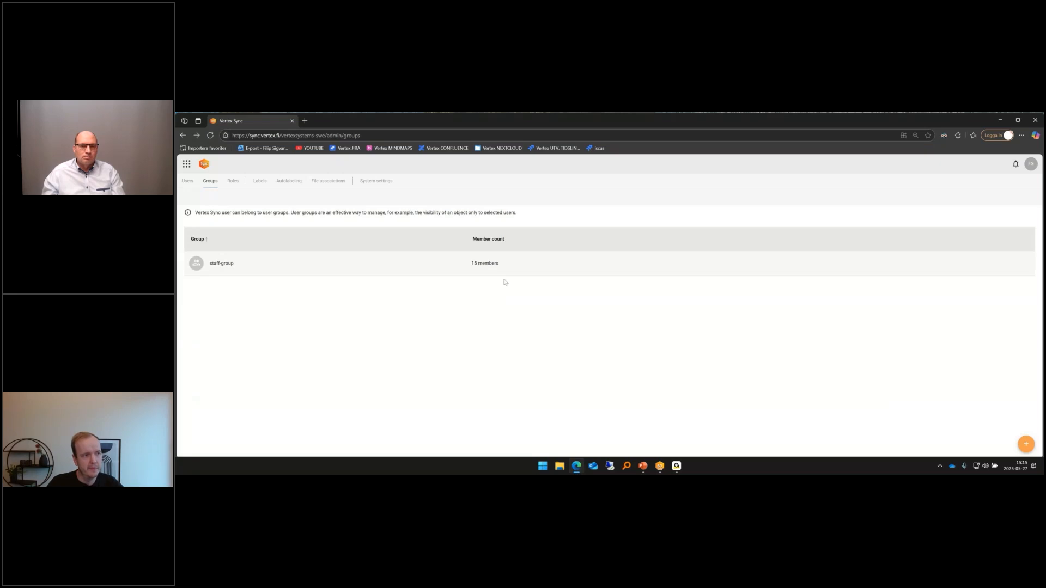
# Step: Examine the access rights of the user roles, including the Viewer role's default access
pyautogui.click(235, 185)
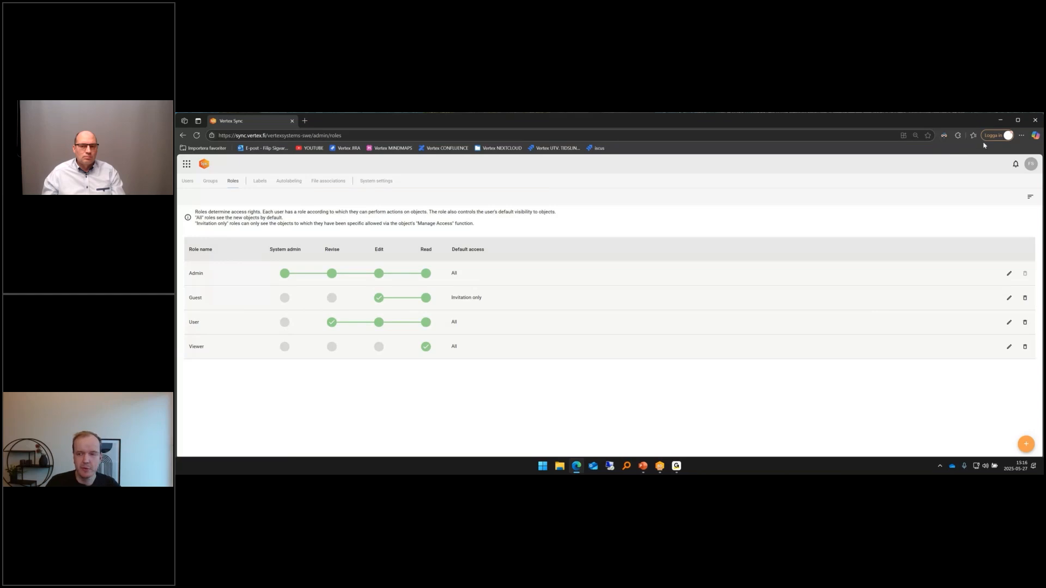
pyautogui.click(1031, 163)
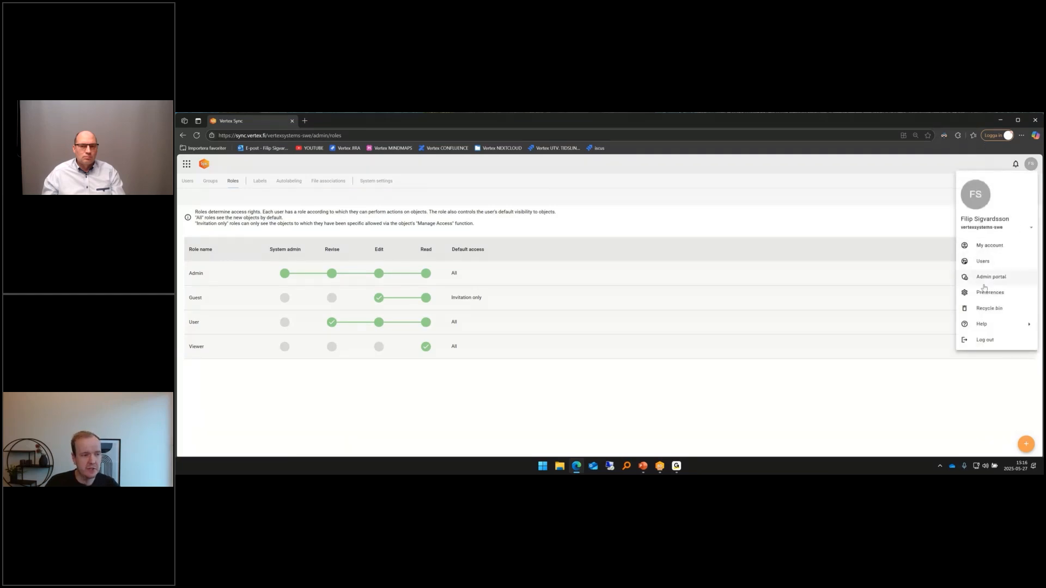
pyautogui.click(706, 394)
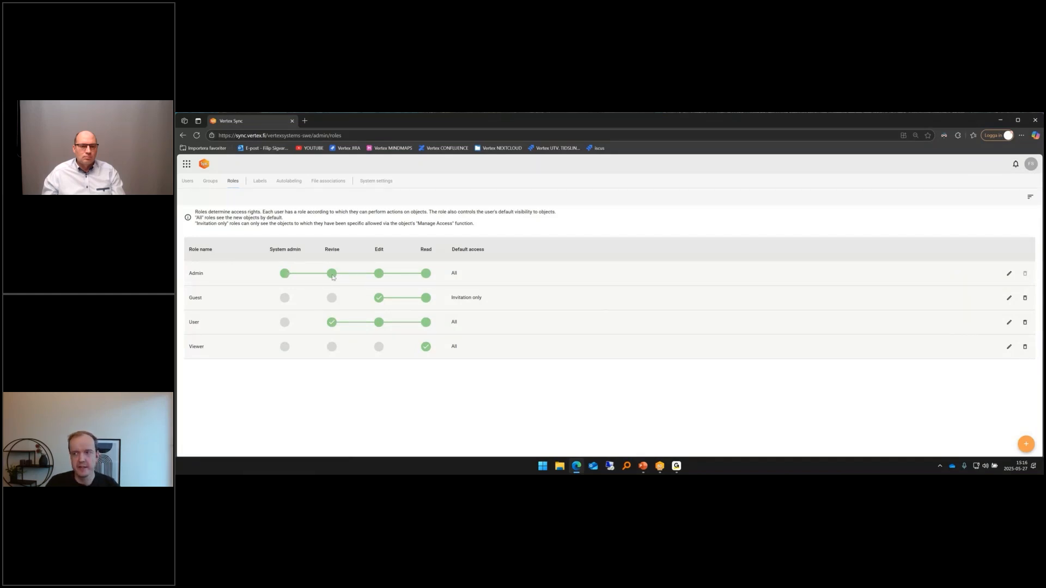
pyautogui.click(1030, 163)
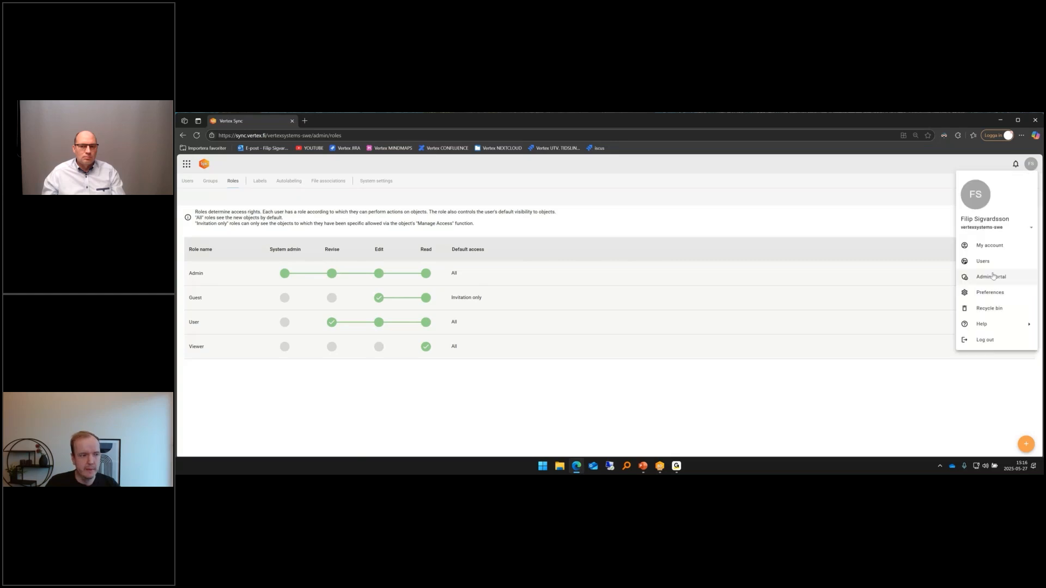
pyautogui.click(990, 278)
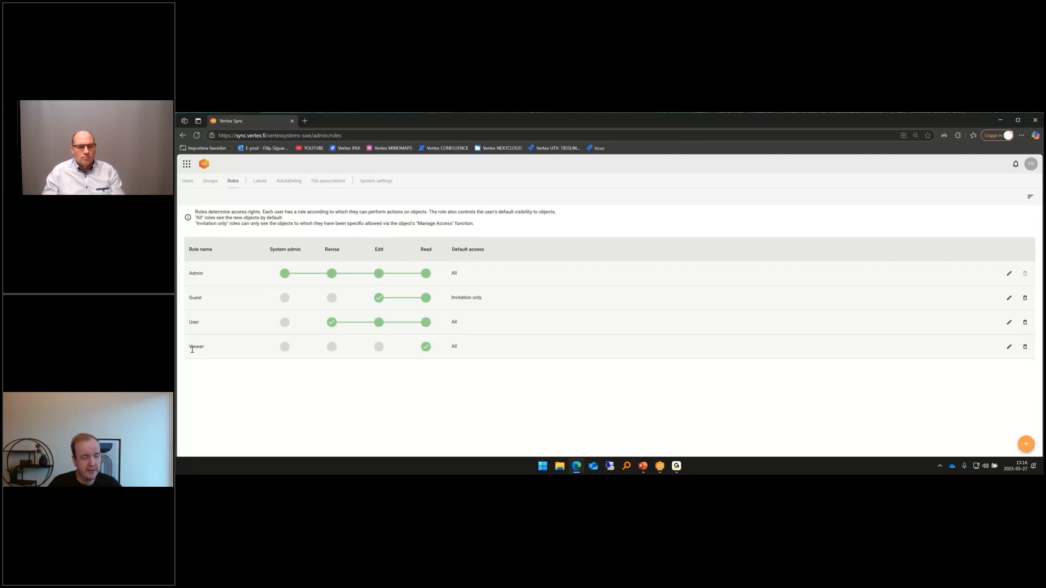
pyautogui.moveTo(192, 349); pyautogui.dragTo(204, 348)
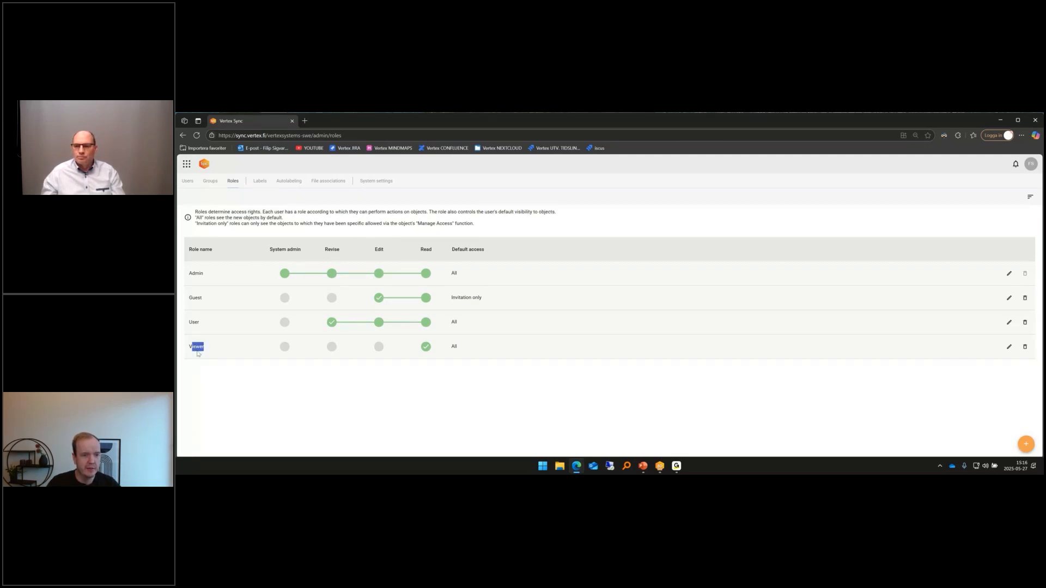
pyautogui.doubleClick(458, 350)
pyautogui.click(459, 349)
pyautogui.doubleClick(460, 348)
pyautogui.click(460, 347)
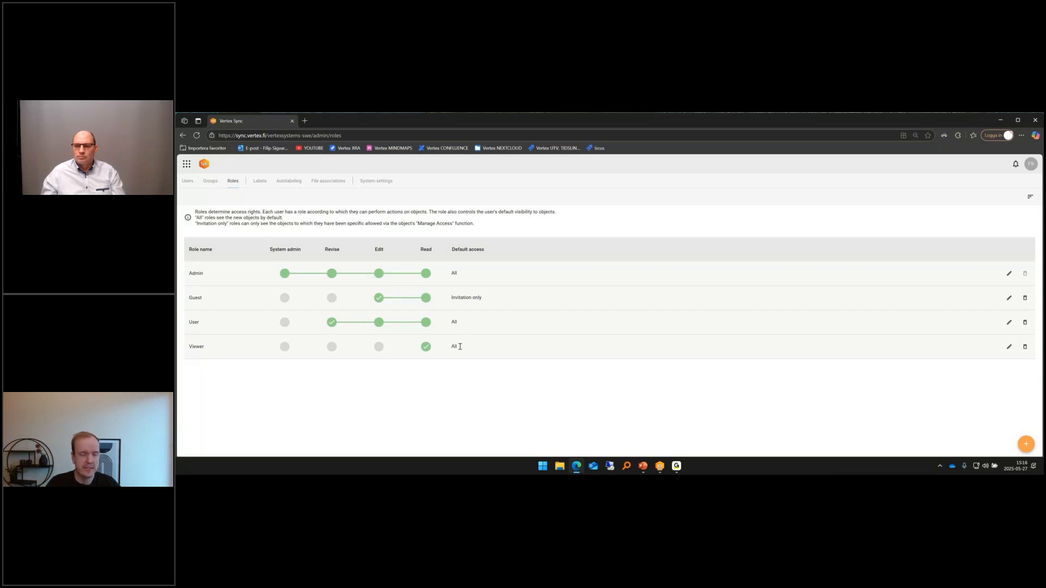
# Step: Try Revise and Edit rights on the Viewer role with default access All, and cancel the role edit
pyautogui.click(1010, 348)
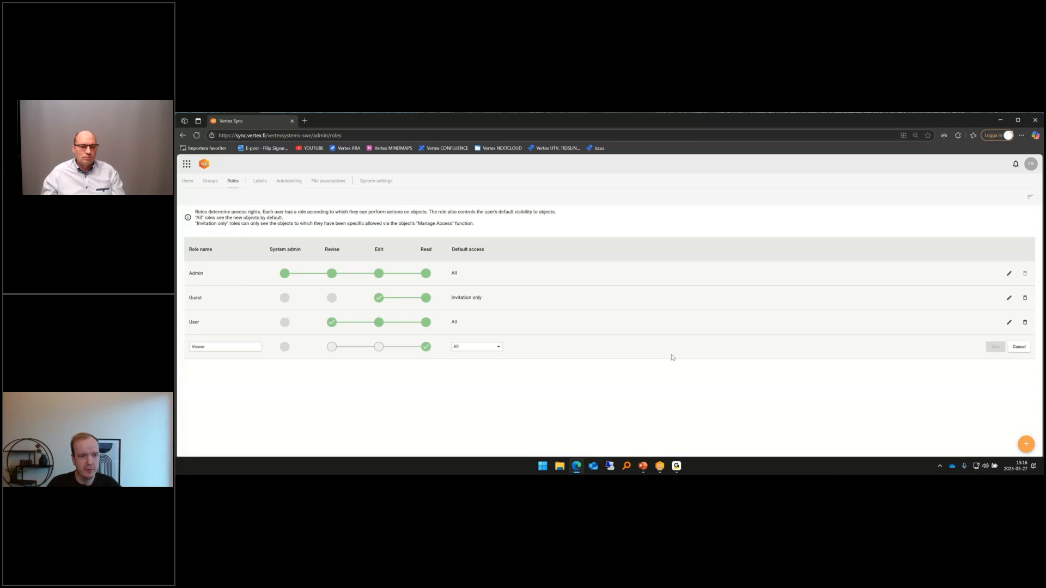
pyautogui.click(459, 347)
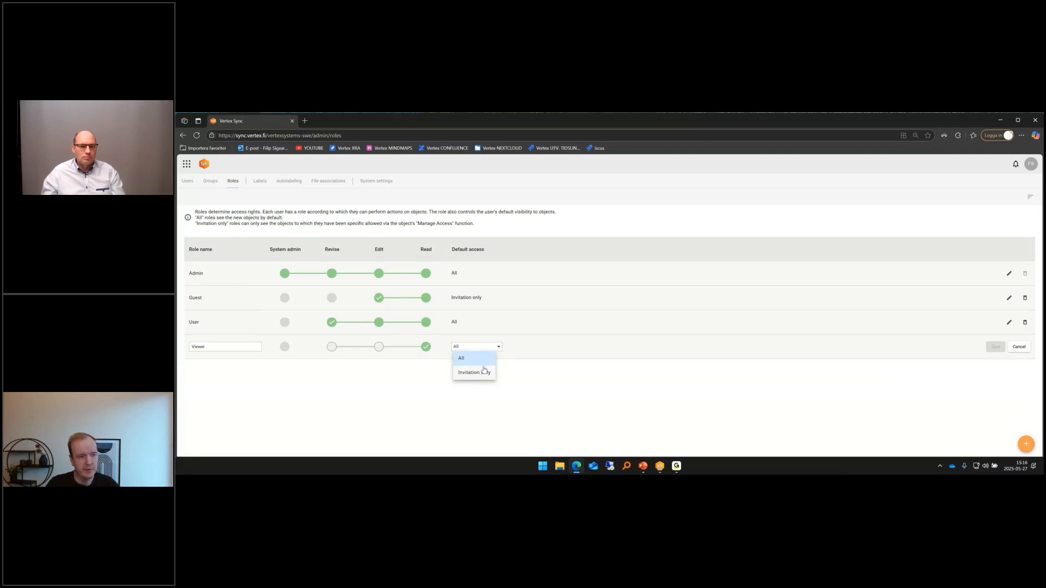
pyautogui.click(482, 359)
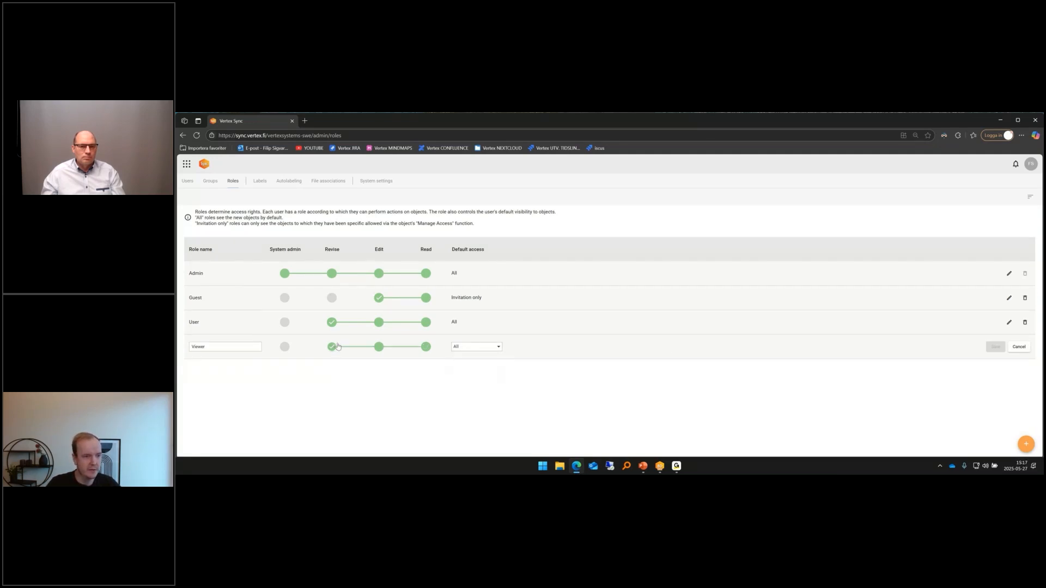
pyautogui.click(378, 346)
pyautogui.click(378, 347)
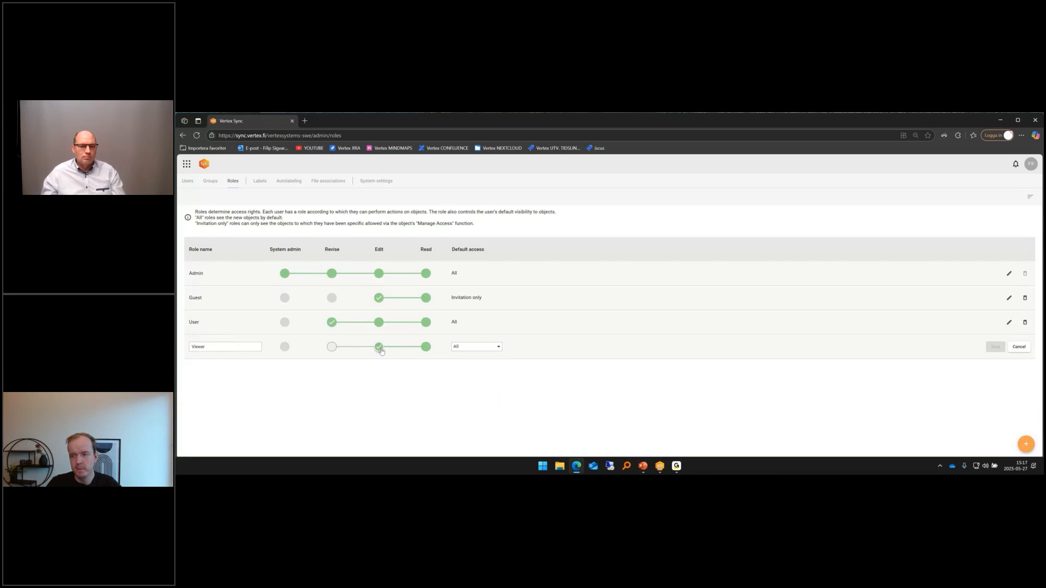
pyautogui.click(1019, 347)
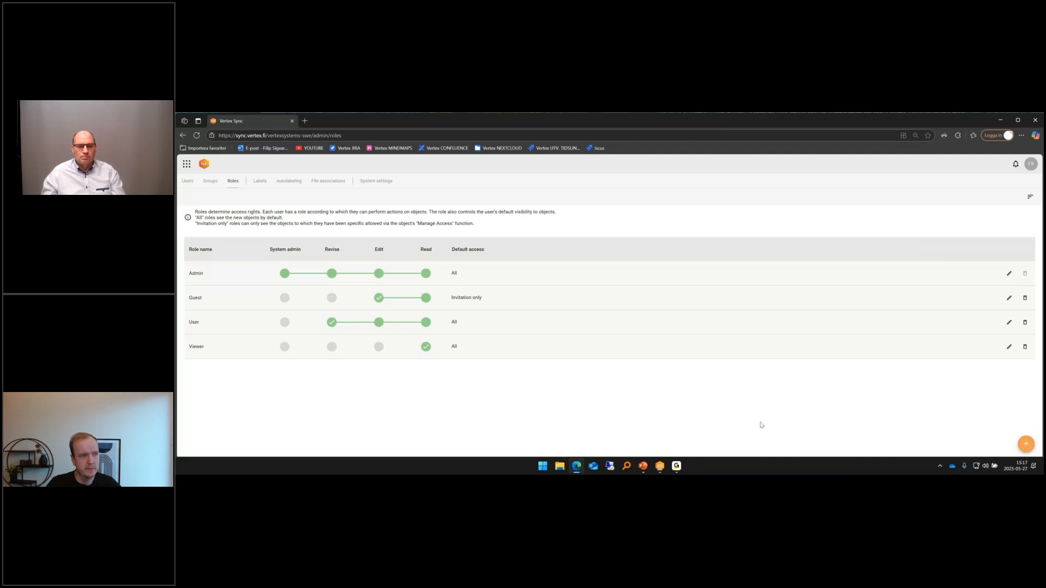
# Step: Examine the list of labels, open the Floorplan label for editing and cancel the edit
pyautogui.click(261, 184)
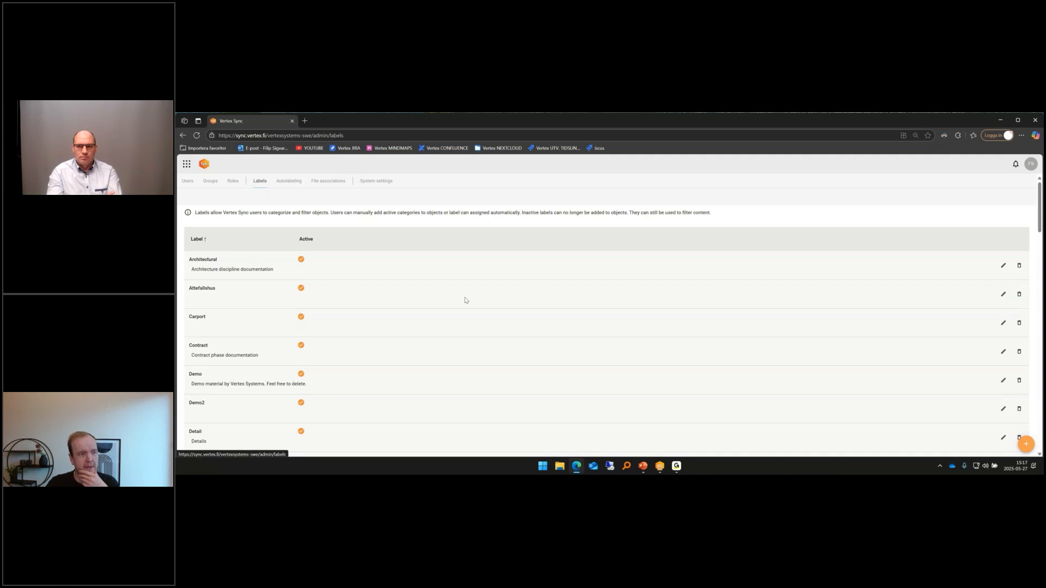
pyautogui.scroll(-5, 375, 301)
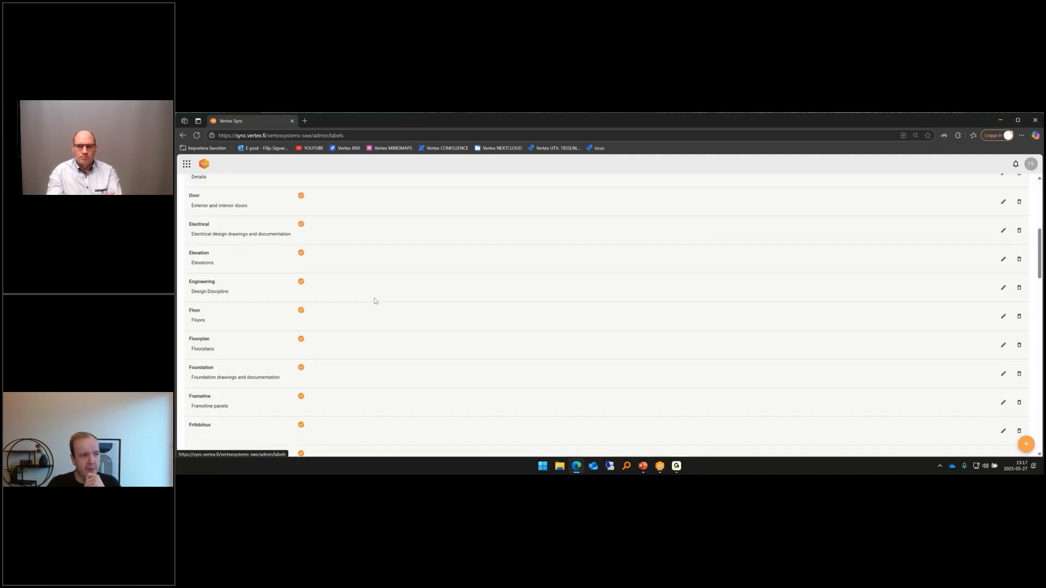
pyautogui.scroll(-2, 374, 300)
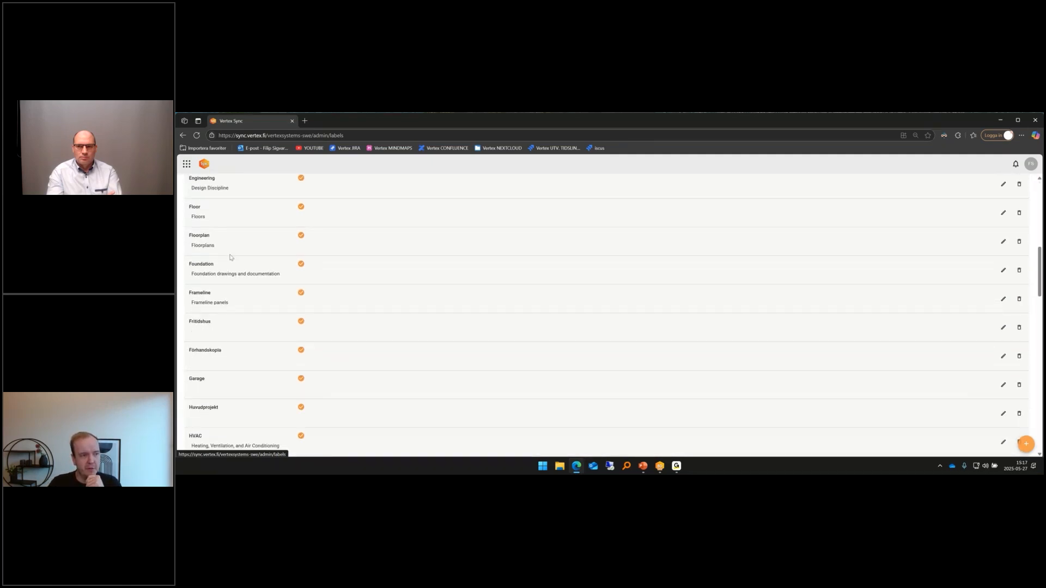
pyautogui.scroll(-1, 231, 257)
pyautogui.scroll(2, 231, 292)
pyautogui.doubleClick(232, 303)
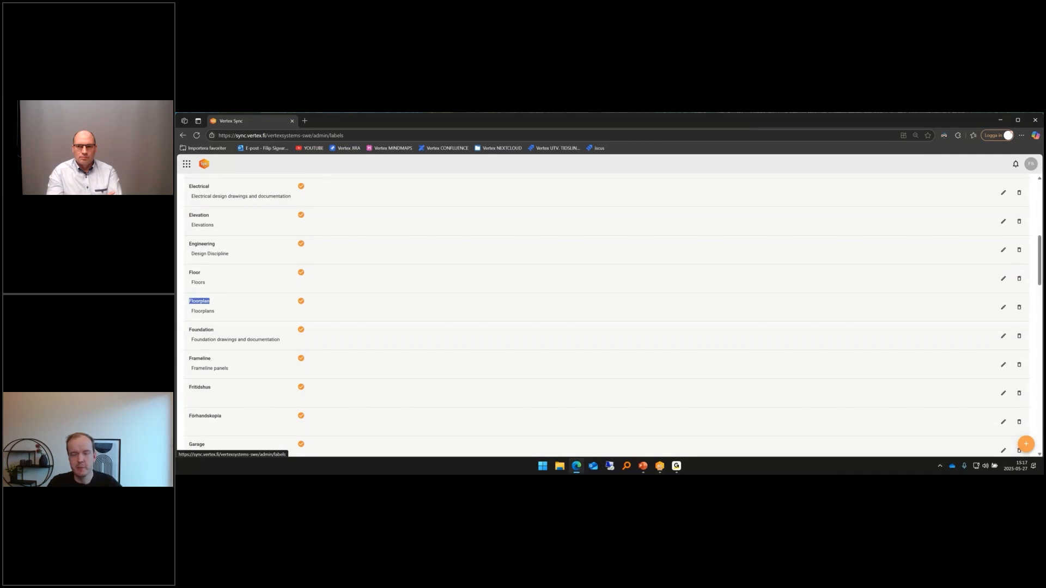
pyautogui.click(1003, 307)
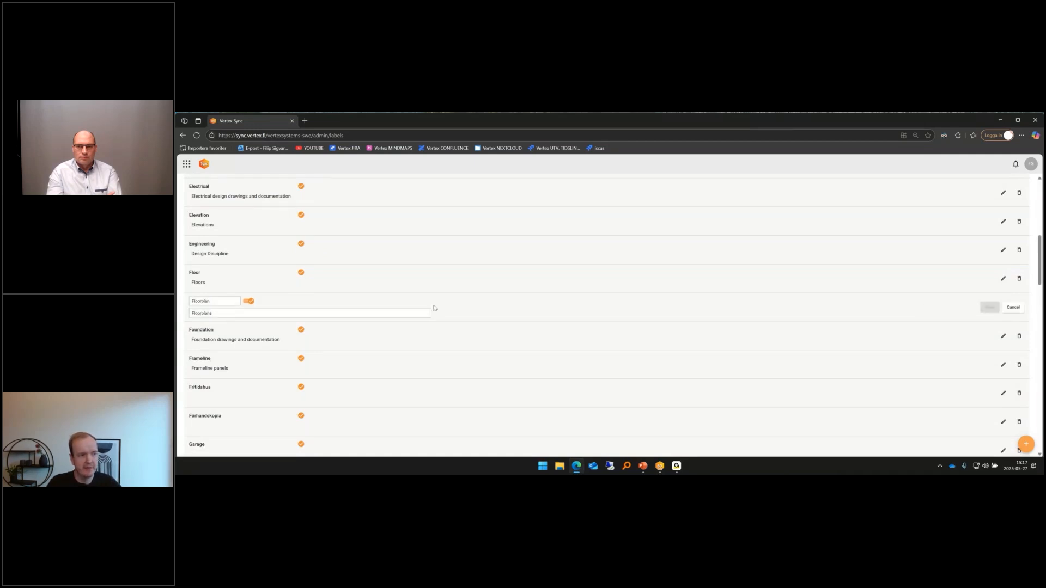
pyautogui.doubleClick(208, 301)
pyautogui.click(1013, 308)
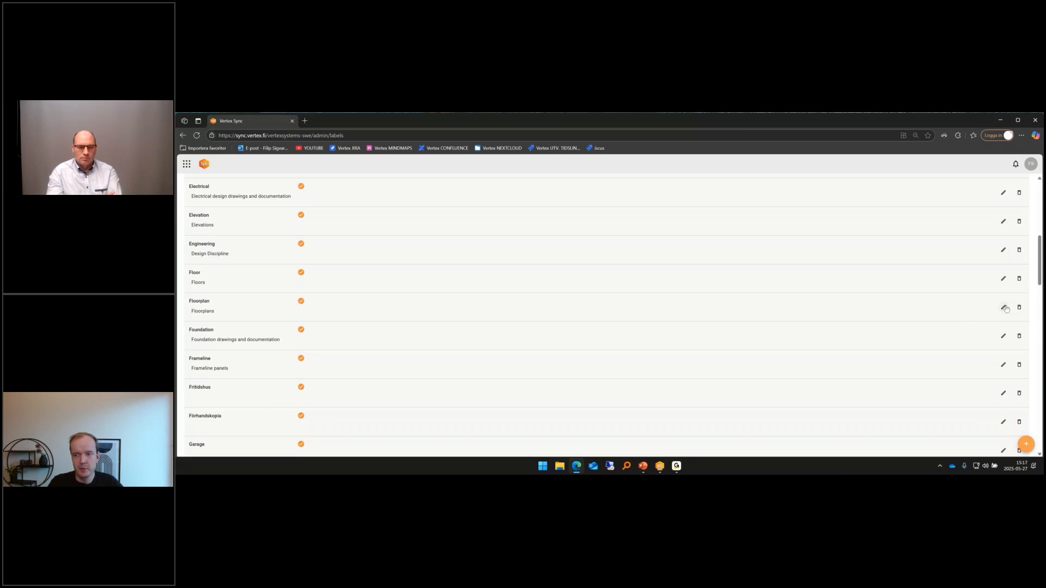
# Step: Look through the remaining labels down to the end of the list, and view the autolabeling rules
pyautogui.scroll(-4, 889, 339)
pyautogui.scroll(-10, 888, 340)
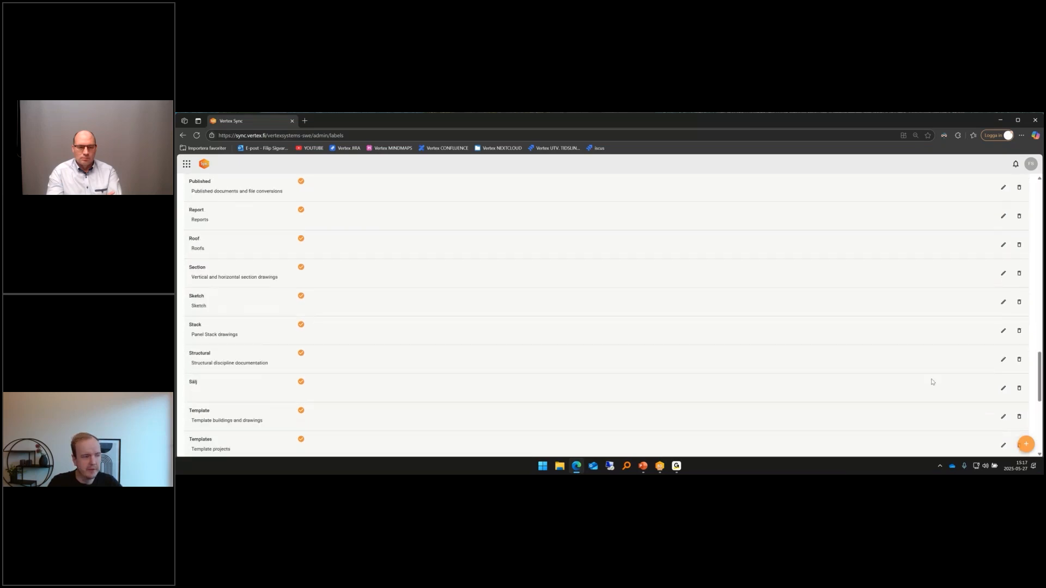
pyautogui.scroll(-1, 979, 428)
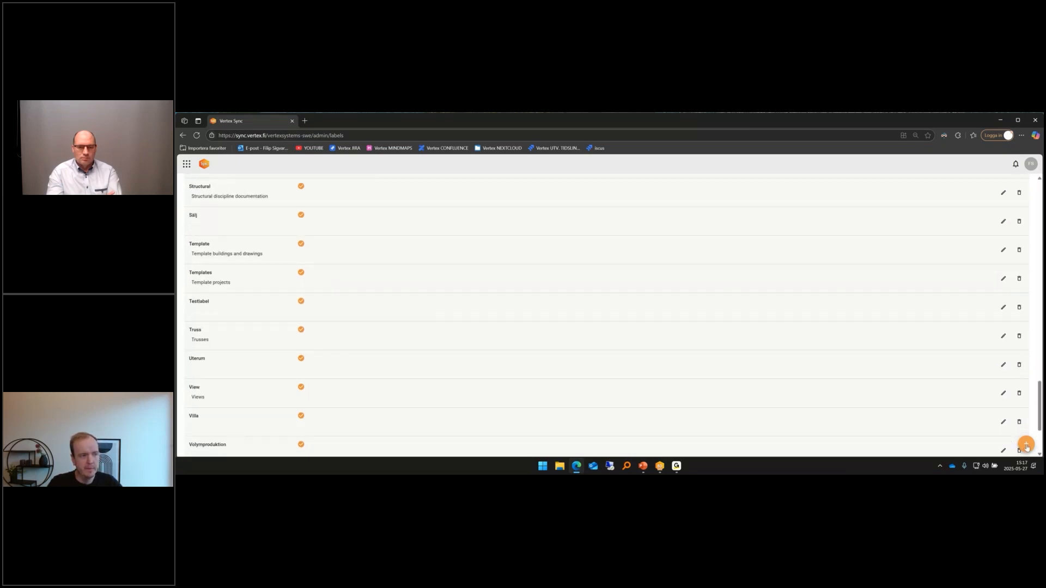
pyautogui.scroll(-3, 851, 402)
pyautogui.scroll(20, 682, 367)
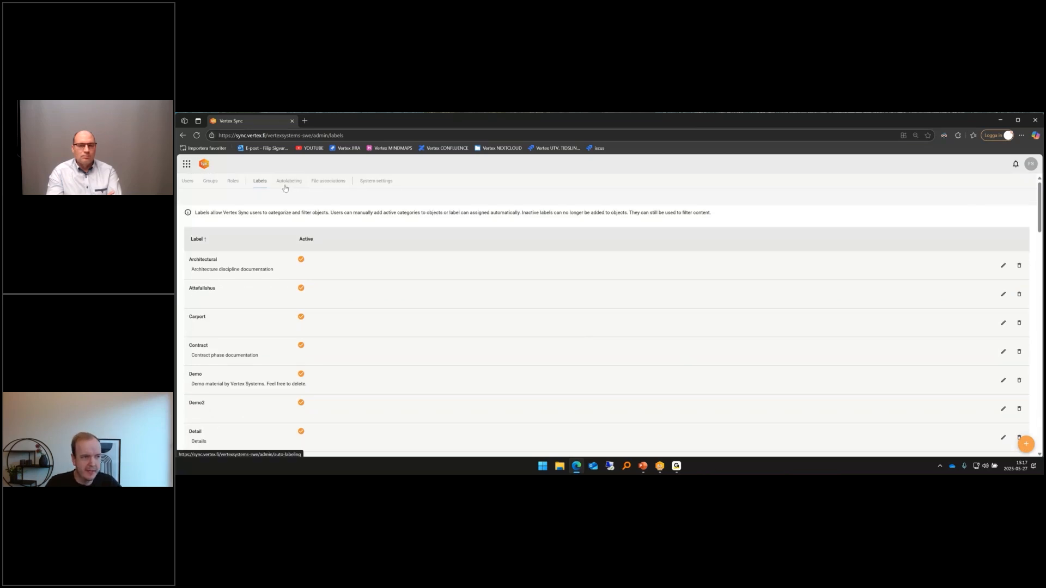
pyautogui.click(285, 186)
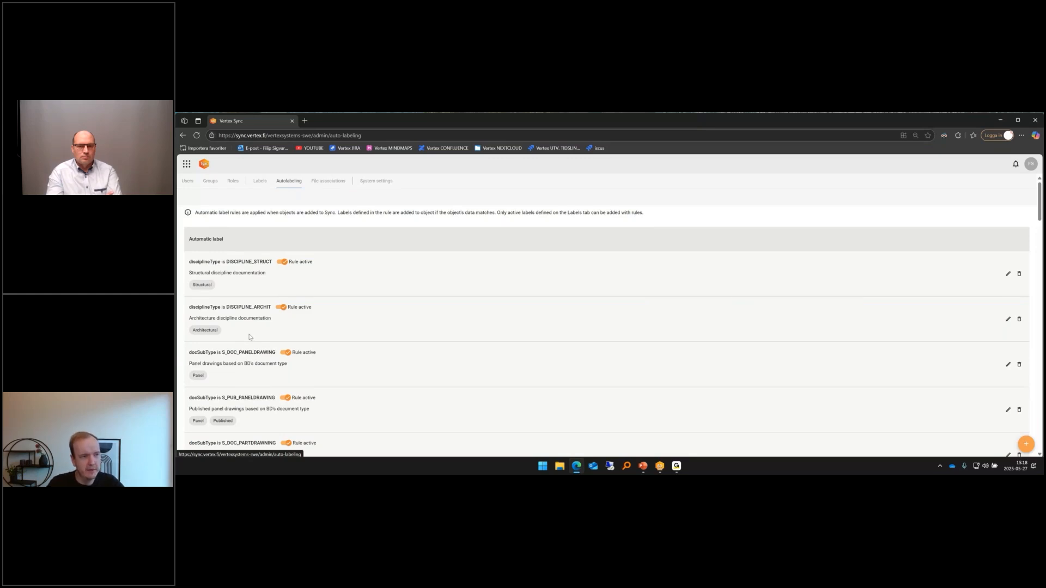
# Step: Examine the file associations and the object type choices for the btl extension, closing the edit without changing the type
pyautogui.click(328, 181)
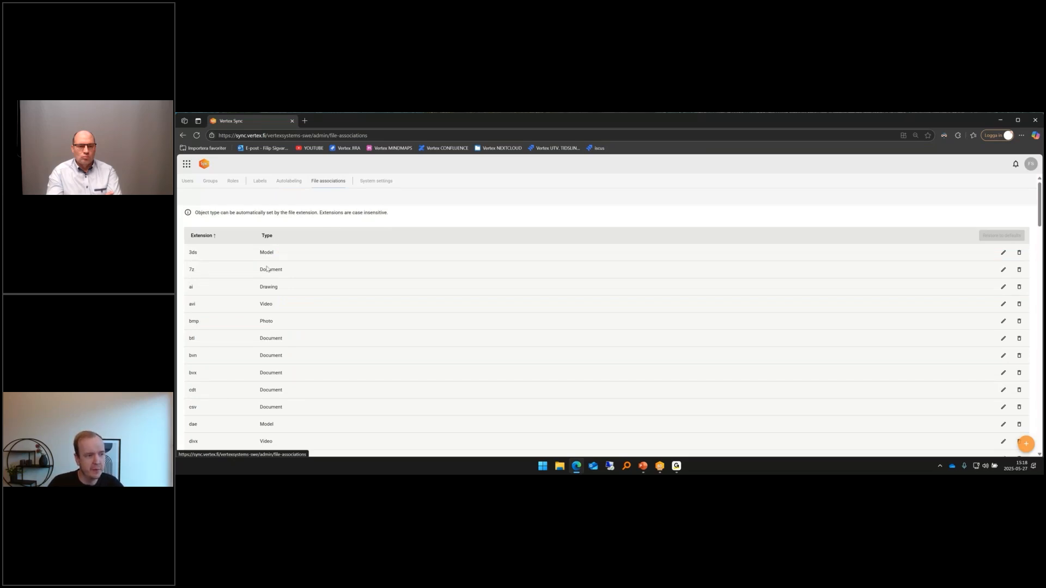
pyautogui.scroll(-1, 267, 268)
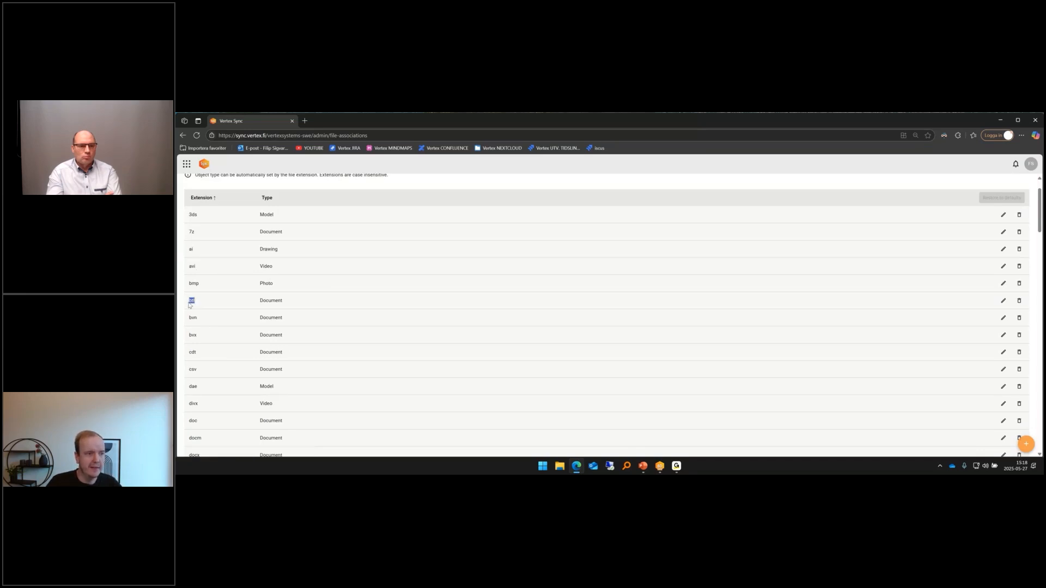
pyautogui.moveTo(260, 301); pyautogui.dragTo(289, 302)
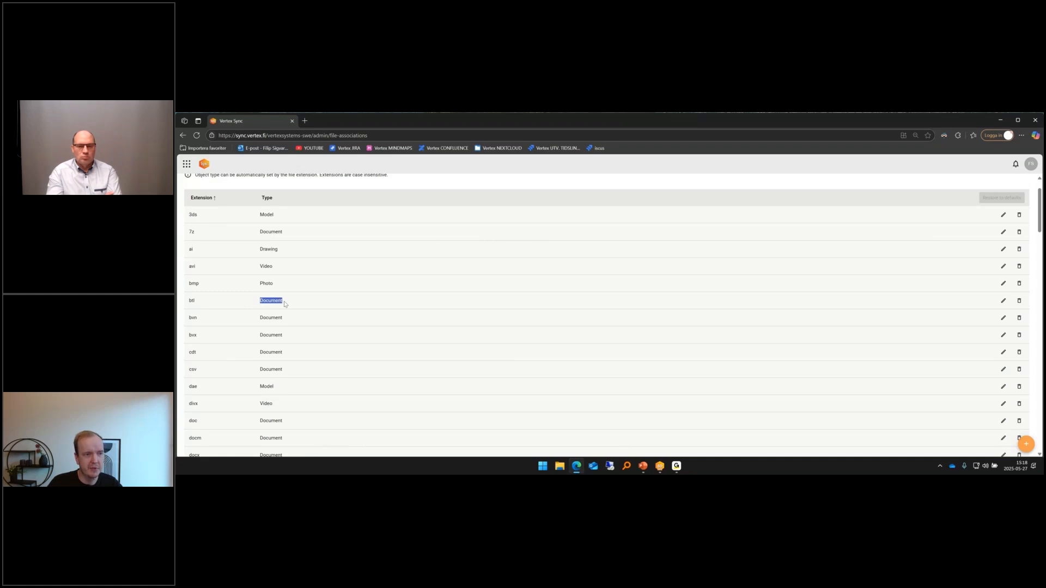
pyautogui.click(289, 303)
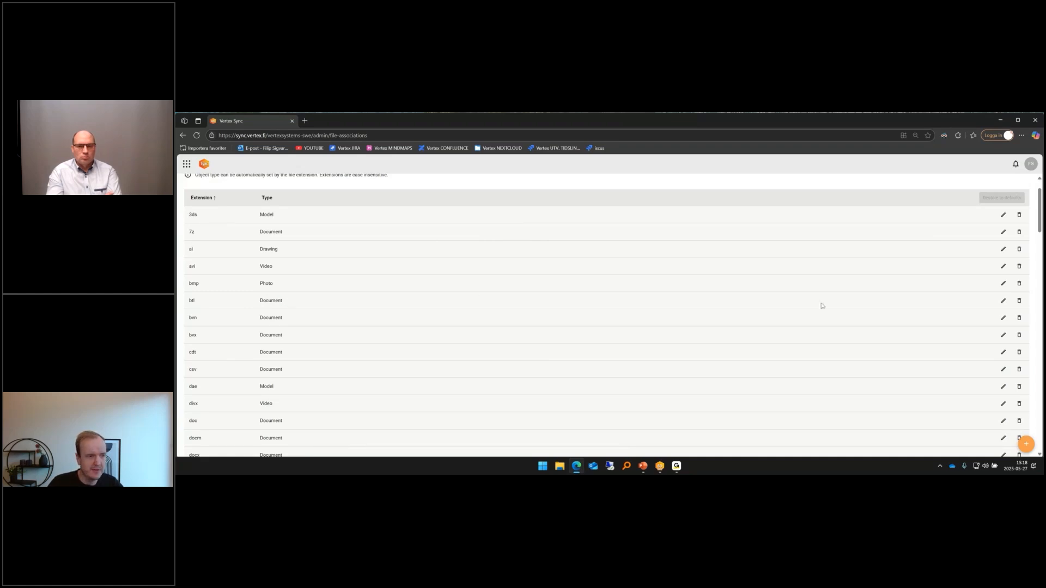
pyautogui.click(1003, 300)
pyautogui.click(290, 300)
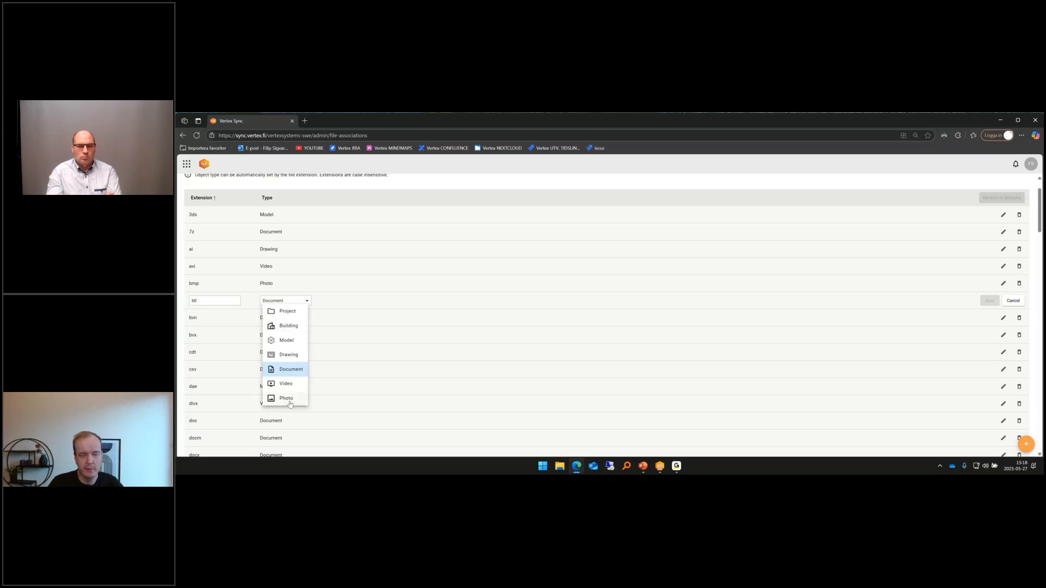
pyautogui.click(312, 304)
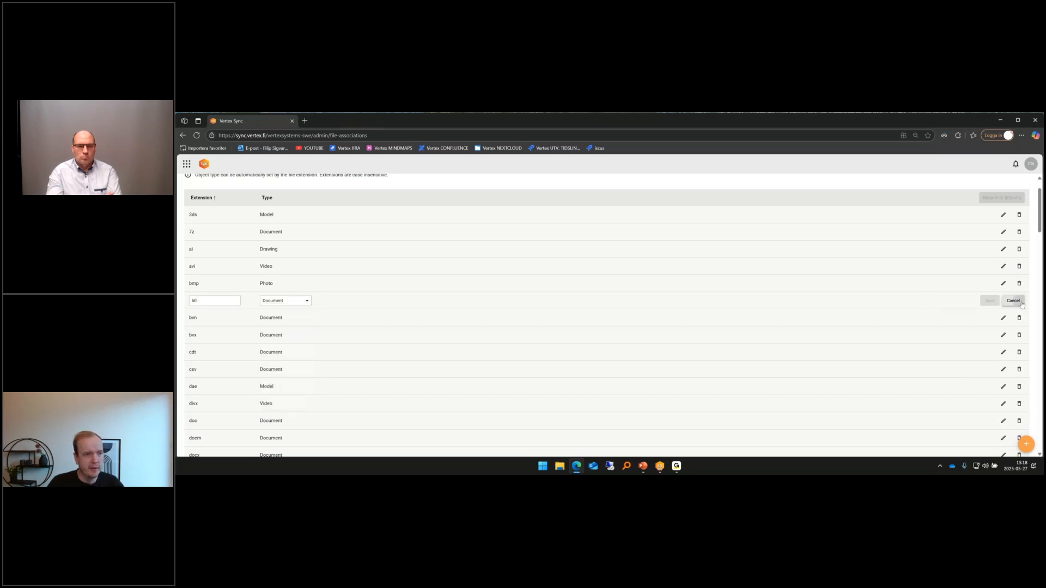
pyautogui.click(990, 300)
# Step: View the revision format options in the system settings, and try the Admin and Guest role filters on the user list
pyautogui.scroll(1, 338, 314)
pyautogui.click(376, 181)
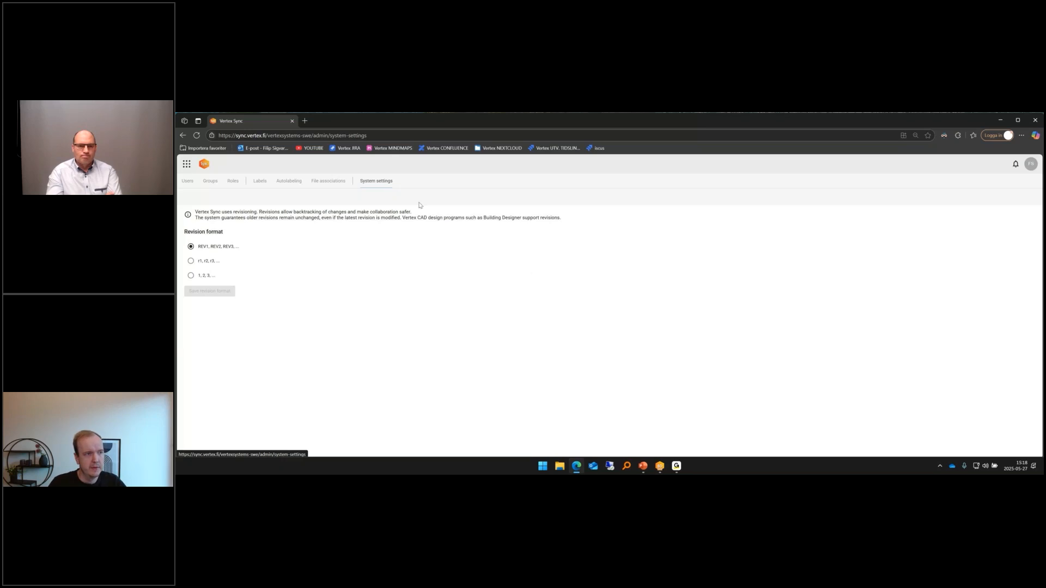
pyautogui.click(188, 181)
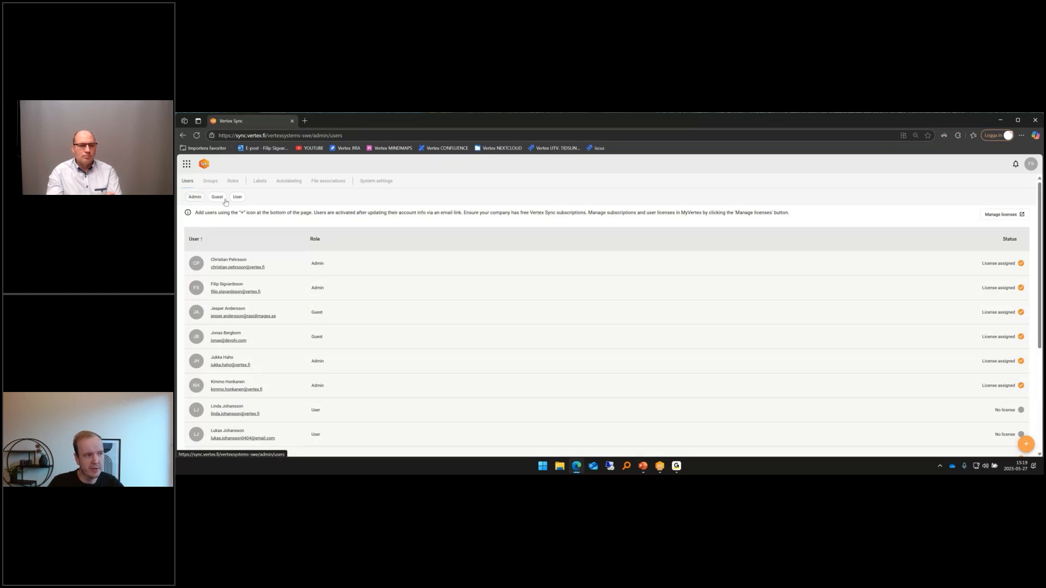
pyautogui.click(194, 200)
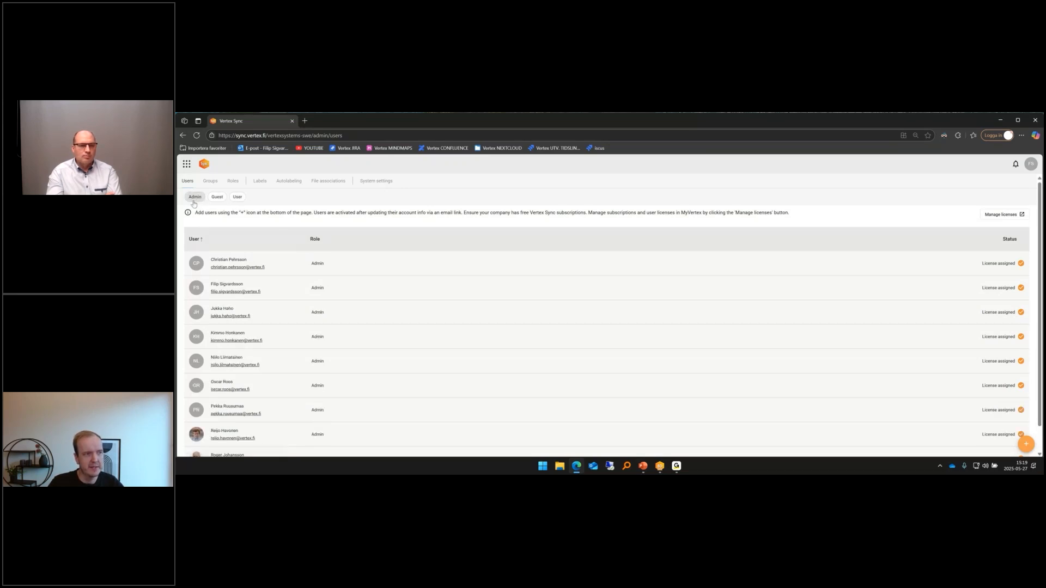
pyautogui.click(201, 203)
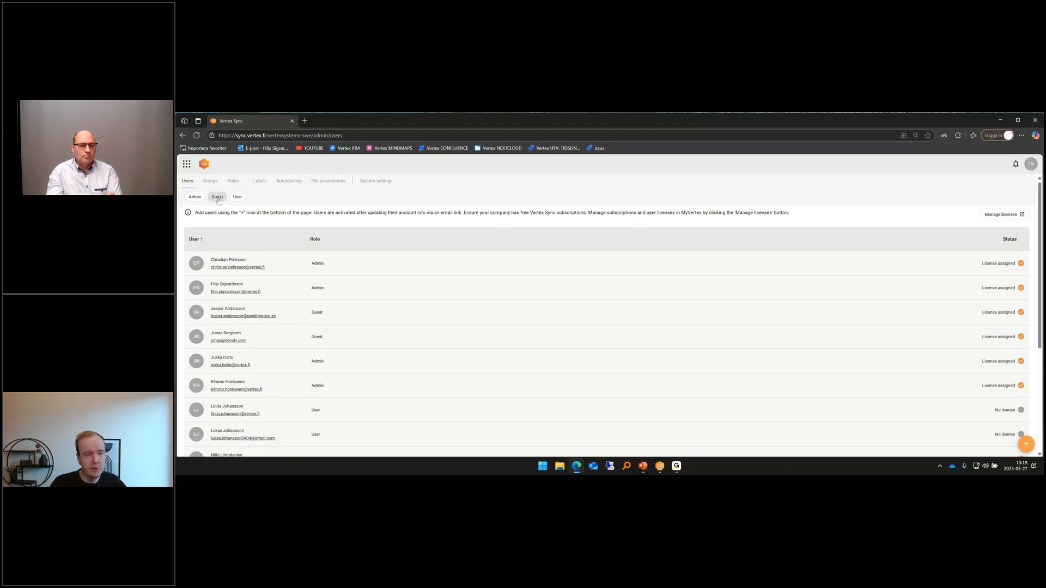
pyautogui.click(218, 199)
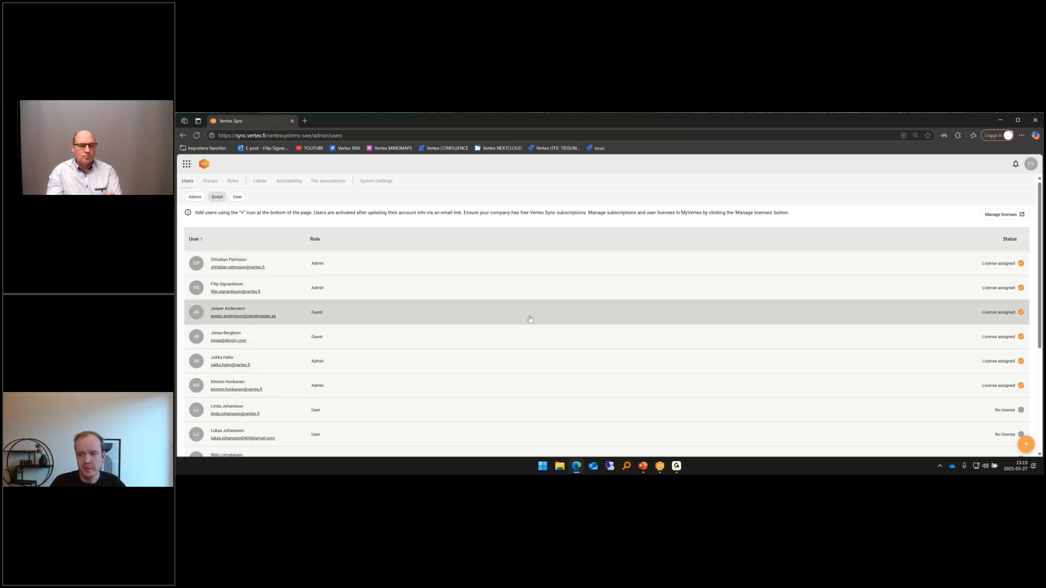
# Step: Start a manual new user entry and examine its email, first name and last name fields and the role choices
pyautogui.click(1025, 444)
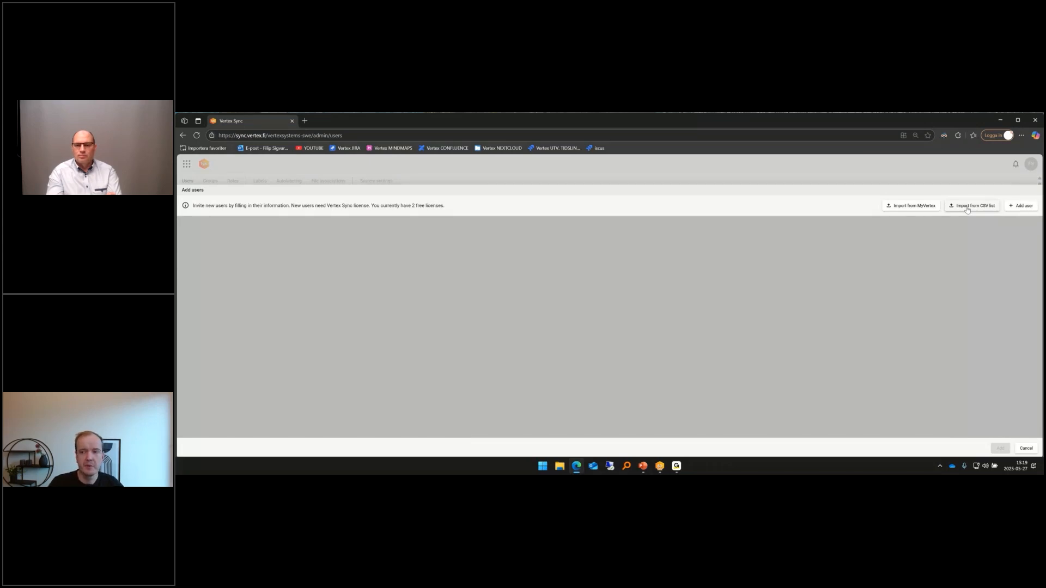
pyautogui.click(1020, 206)
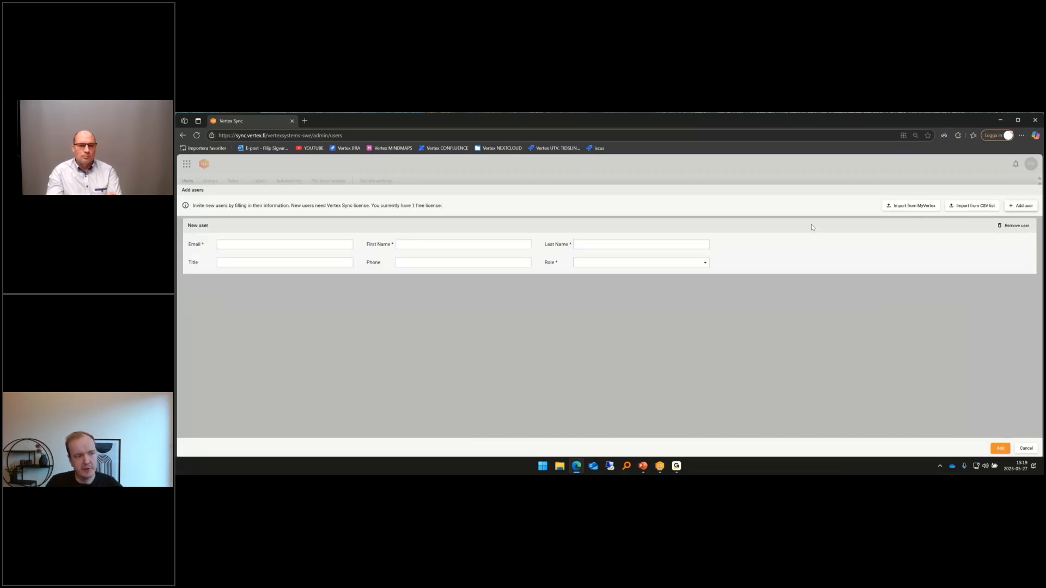
pyautogui.click(316, 244)
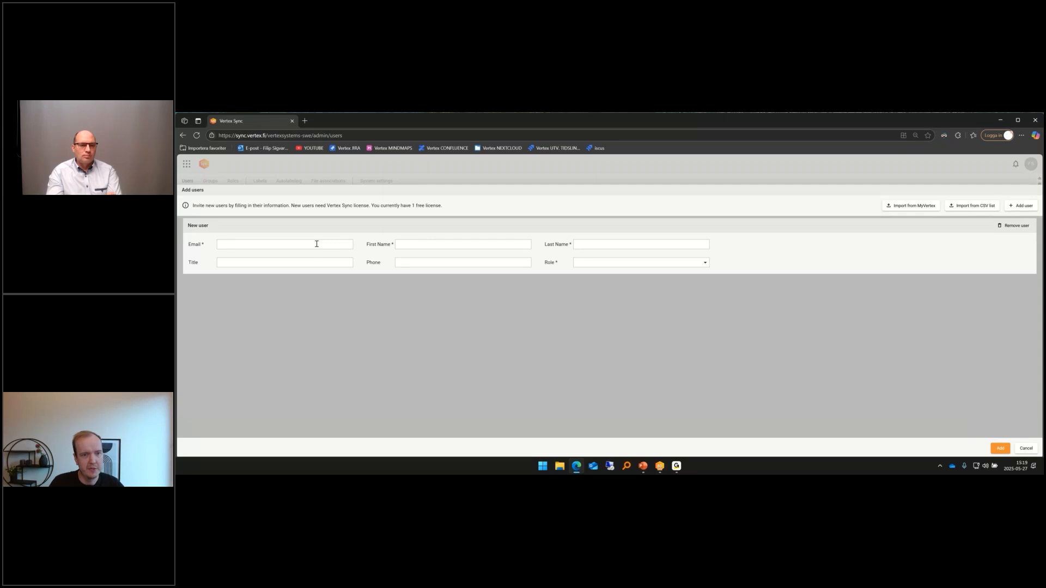
pyautogui.click(481, 243)
pyautogui.click(619, 246)
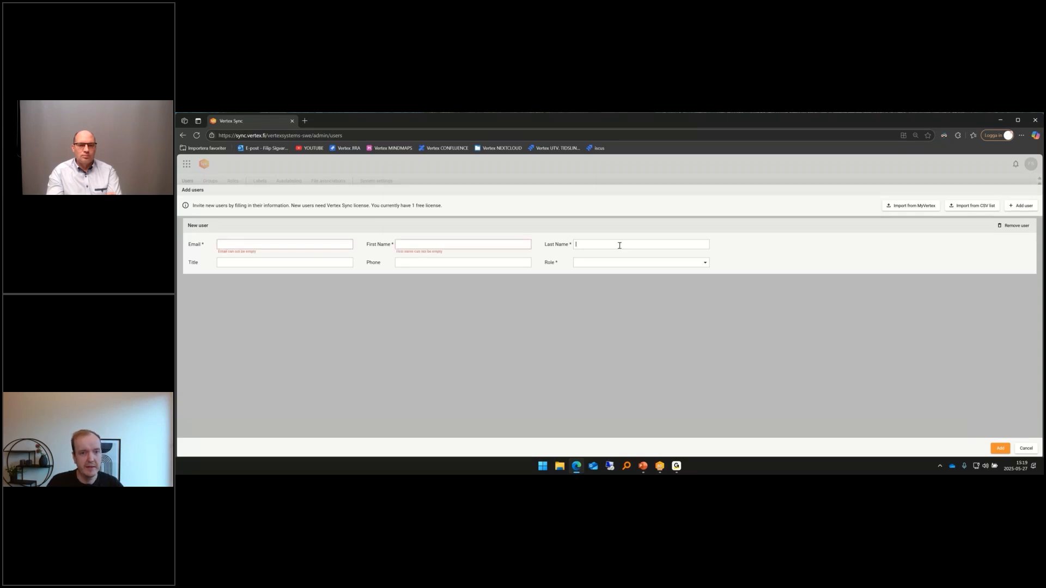
pyautogui.click(581, 263)
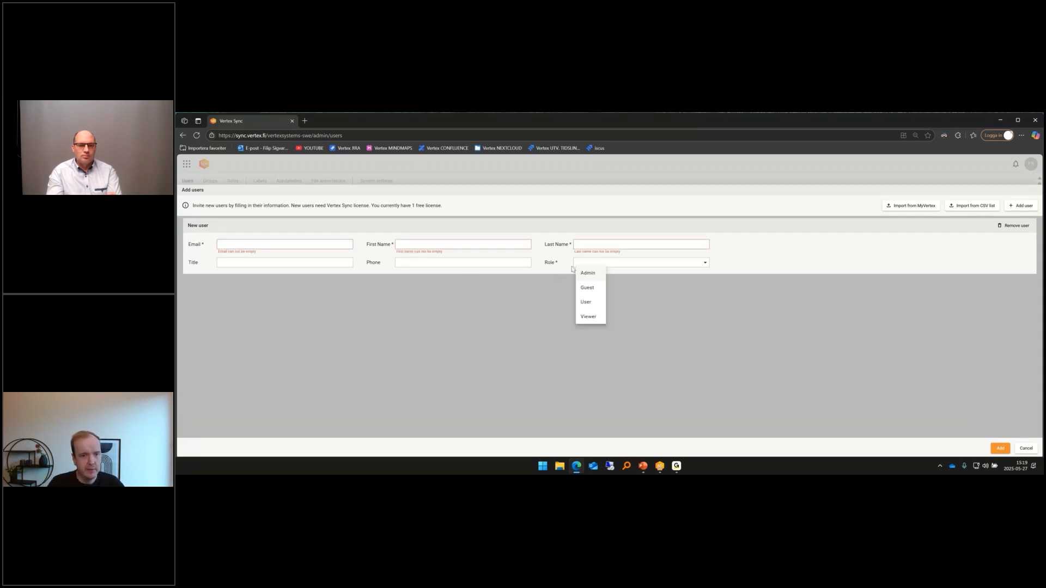
# Step: Look at the new user's phone, title and role fields, and try a second blank user entry before discarding both
pyautogui.click(432, 261)
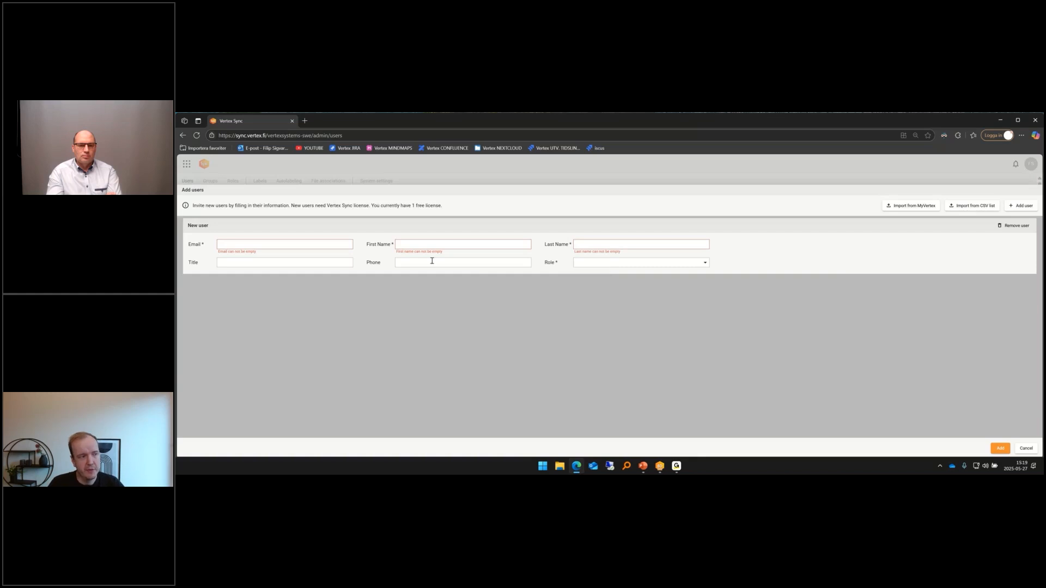
pyautogui.click(415, 260)
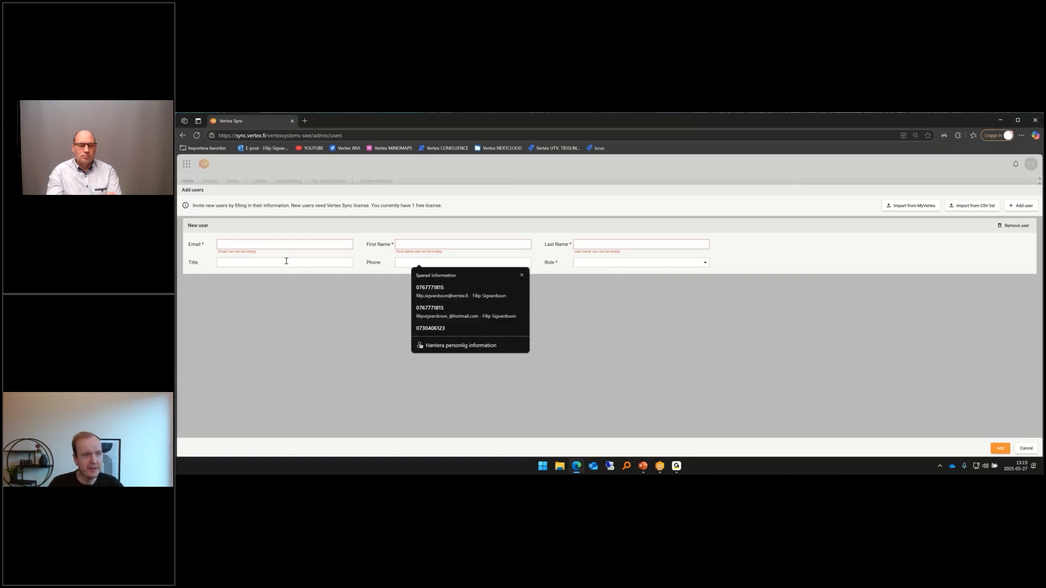
pyautogui.click(286, 261)
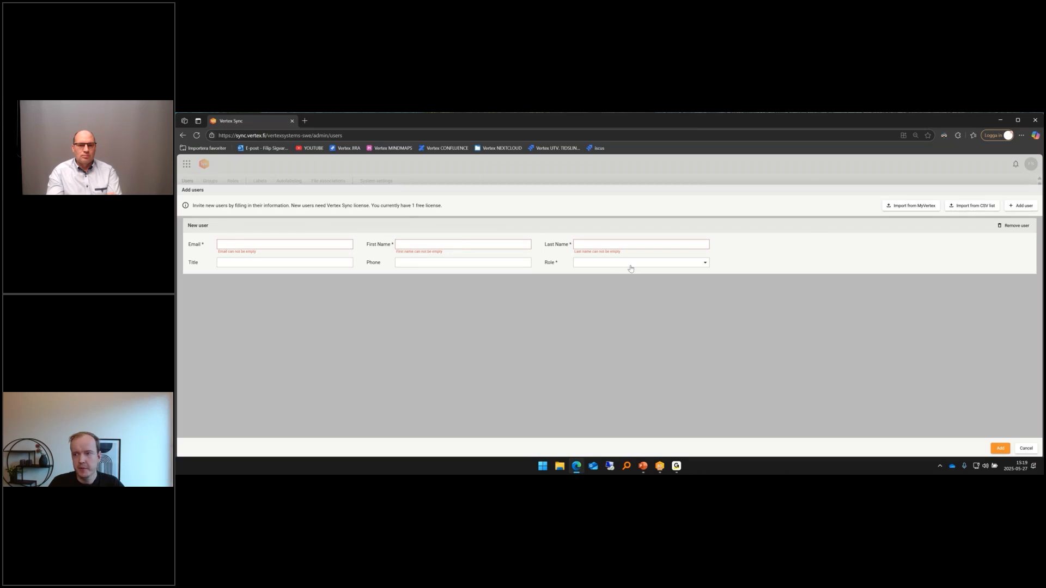
pyautogui.click(651, 266)
pyautogui.click(1031, 206)
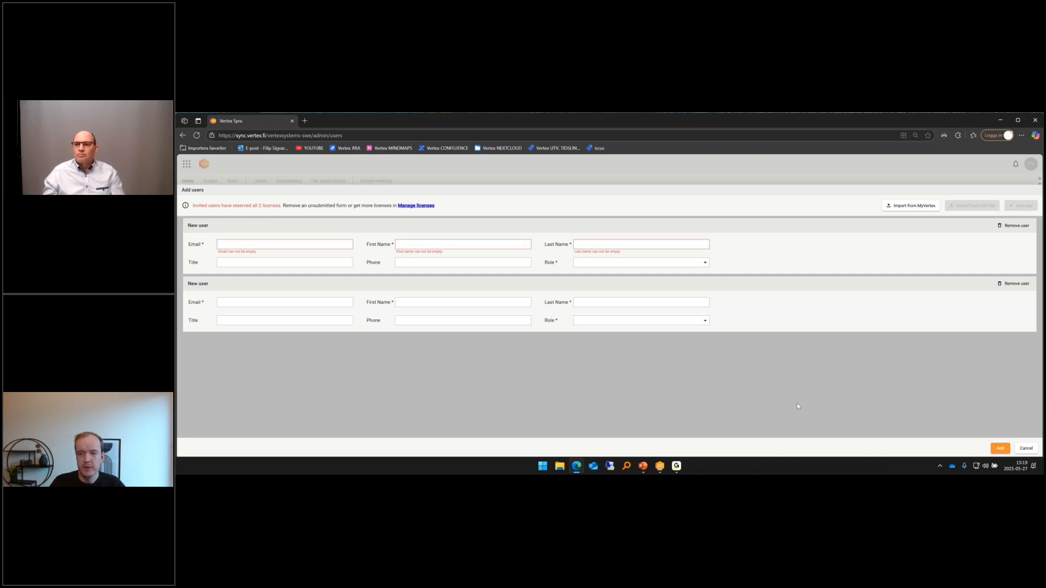
pyautogui.click(1001, 447)
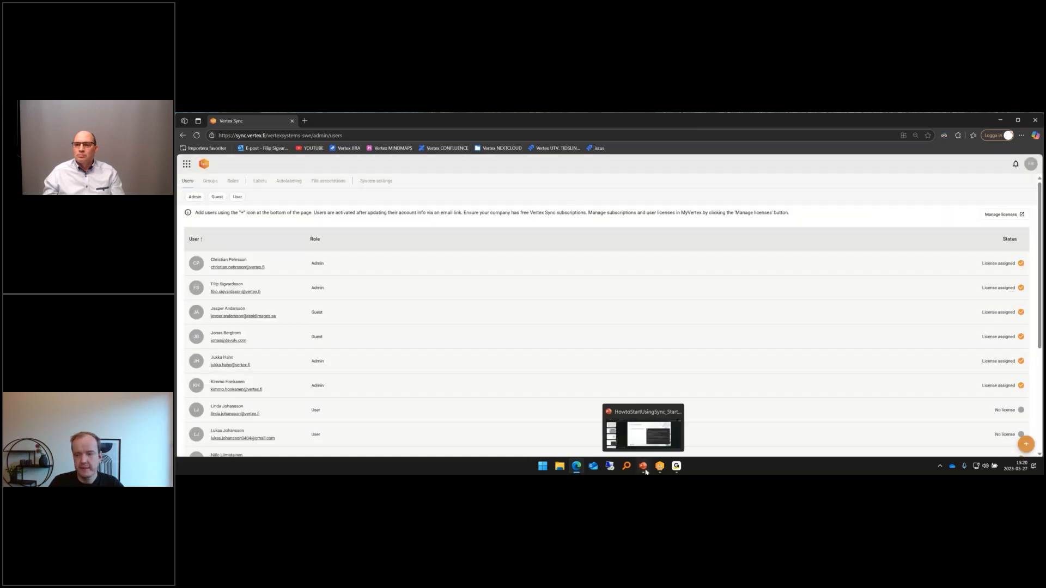
# Step: Switch to the PowerPoint presentation and start the slide show at the Invitation Email slide
pyautogui.click(644, 467)
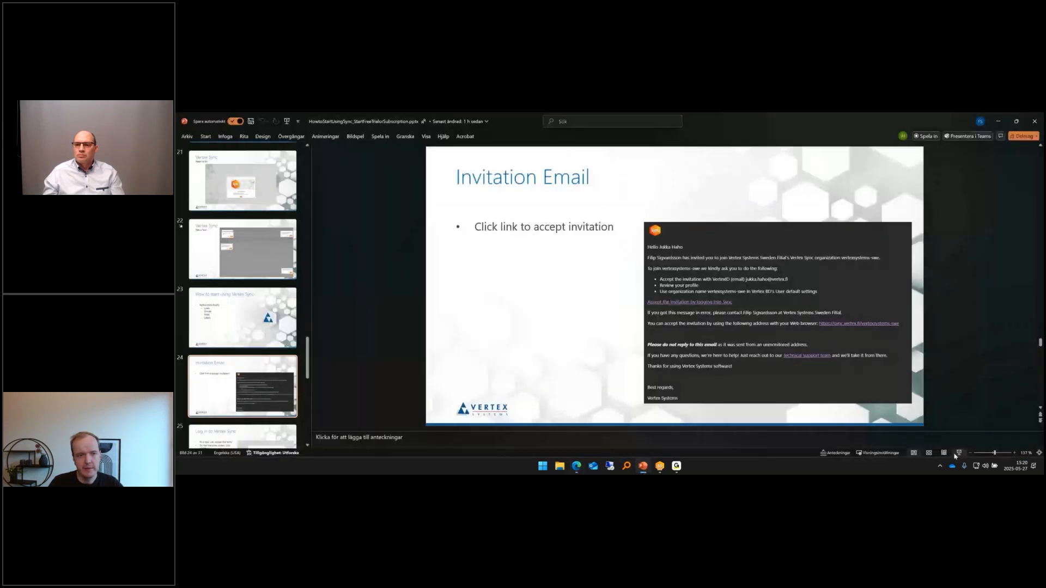
pyautogui.click(958, 453)
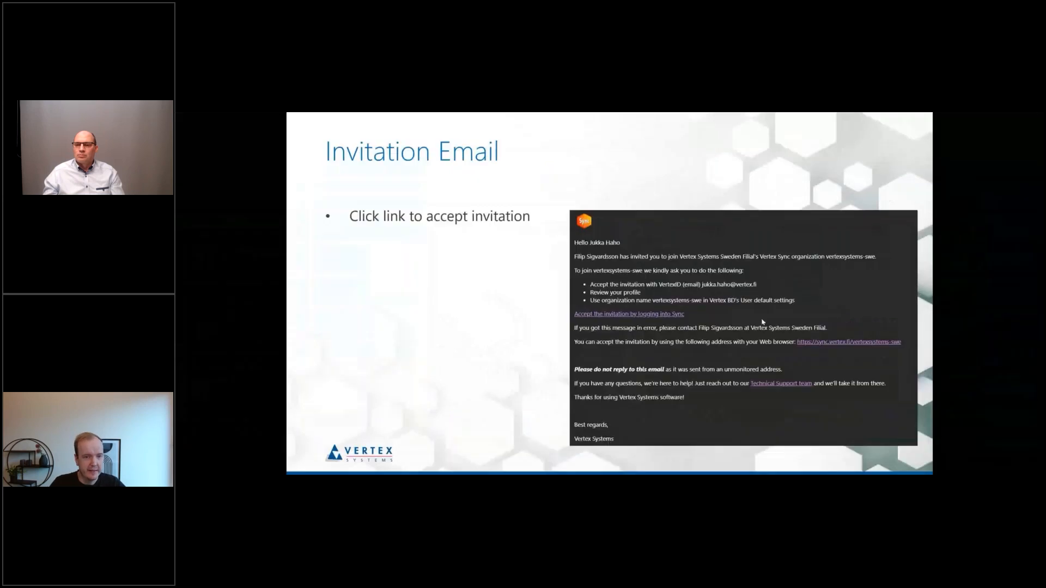
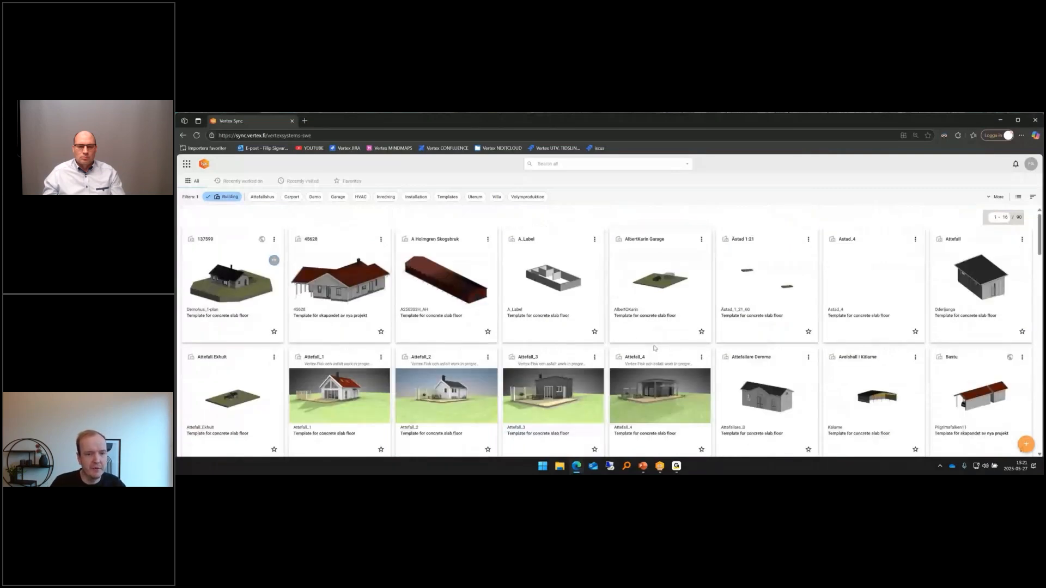
# Step: Browse the building cards and try the Carport and Garage label filters one at a time, clearing each
pyautogui.scroll(-3, 656, 344)
pyautogui.scroll(2, 667, 329)
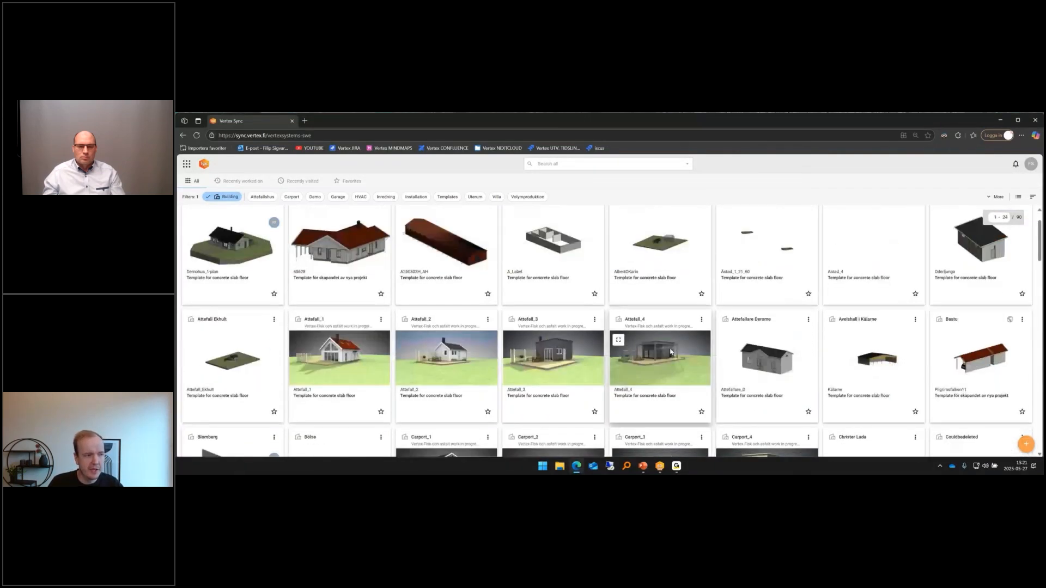
pyautogui.scroll(1, 675, 319)
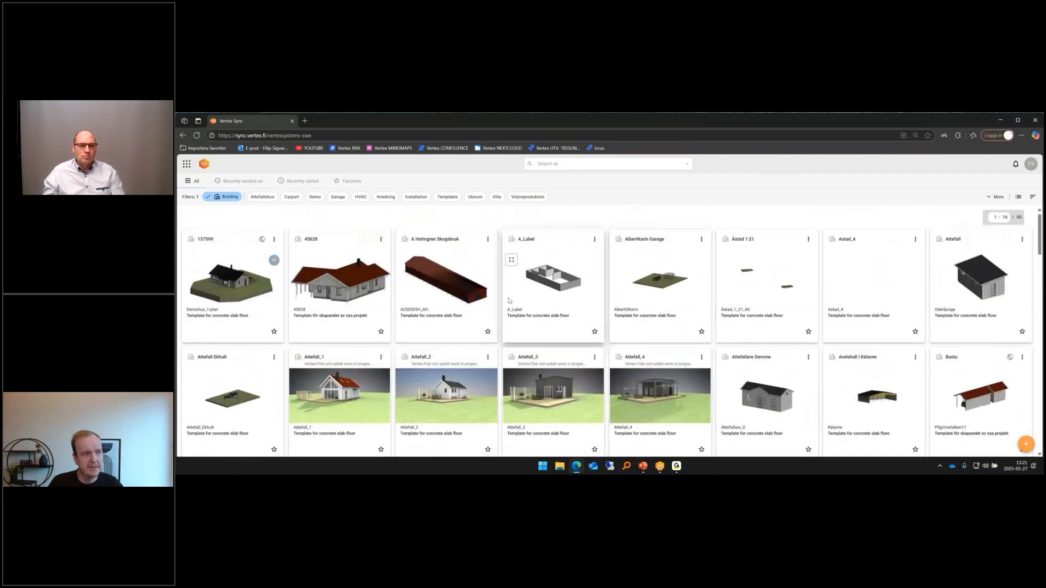
pyautogui.click(292, 200)
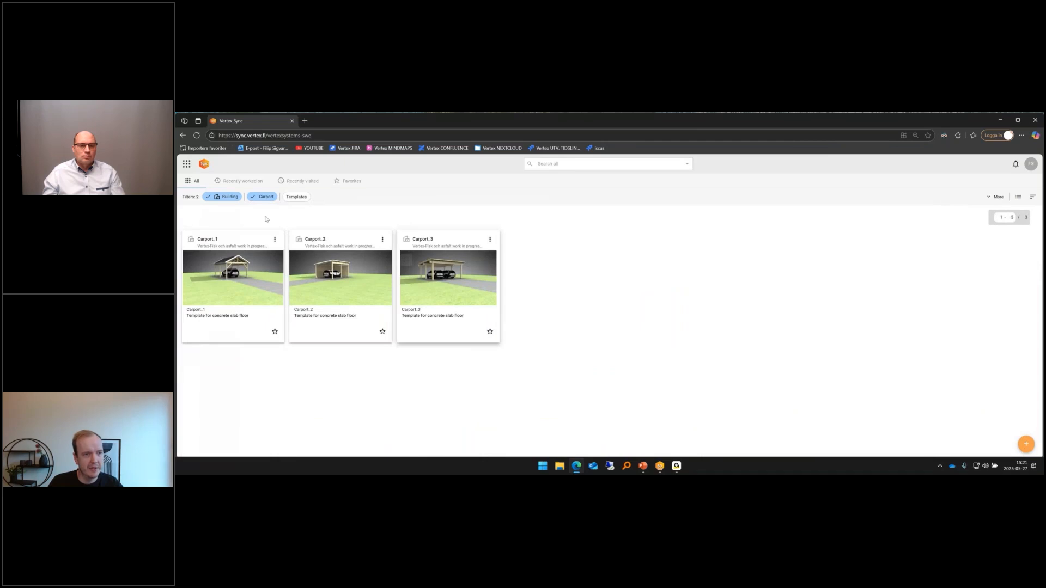
pyautogui.click(261, 199)
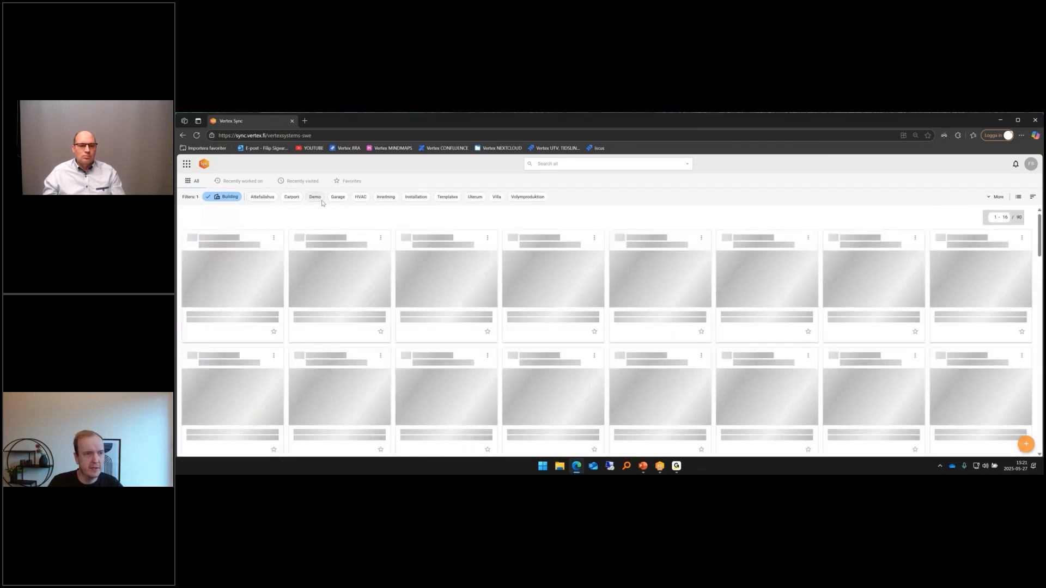
pyautogui.click(338, 197)
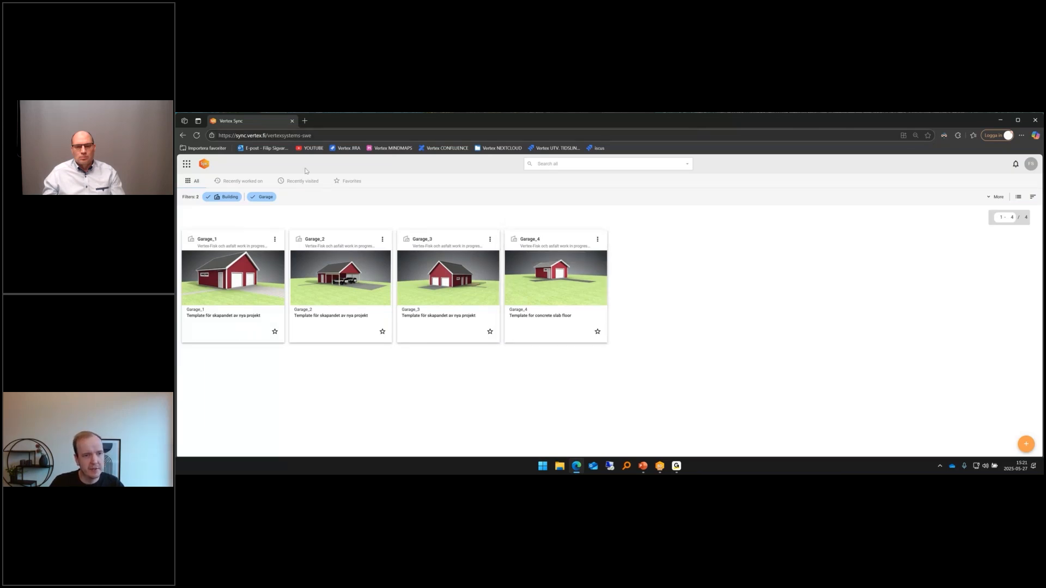
pyautogui.click(265, 197)
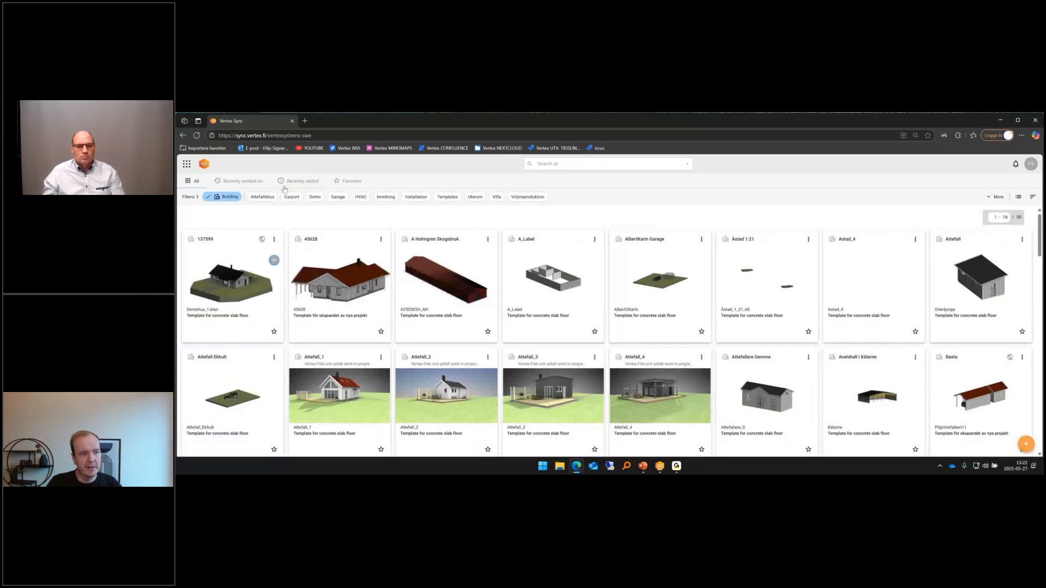
# Step: Open the Demohus building and examine its Building Site Details and Building size data
pyautogui.click(234, 243)
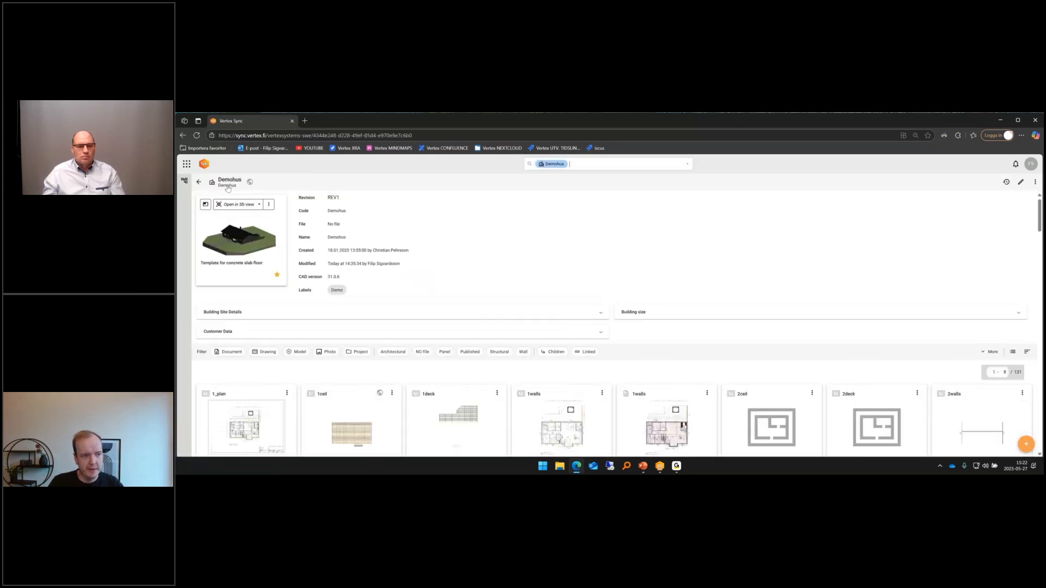
pyautogui.click(600, 312)
pyautogui.scroll(-1, 581, 288)
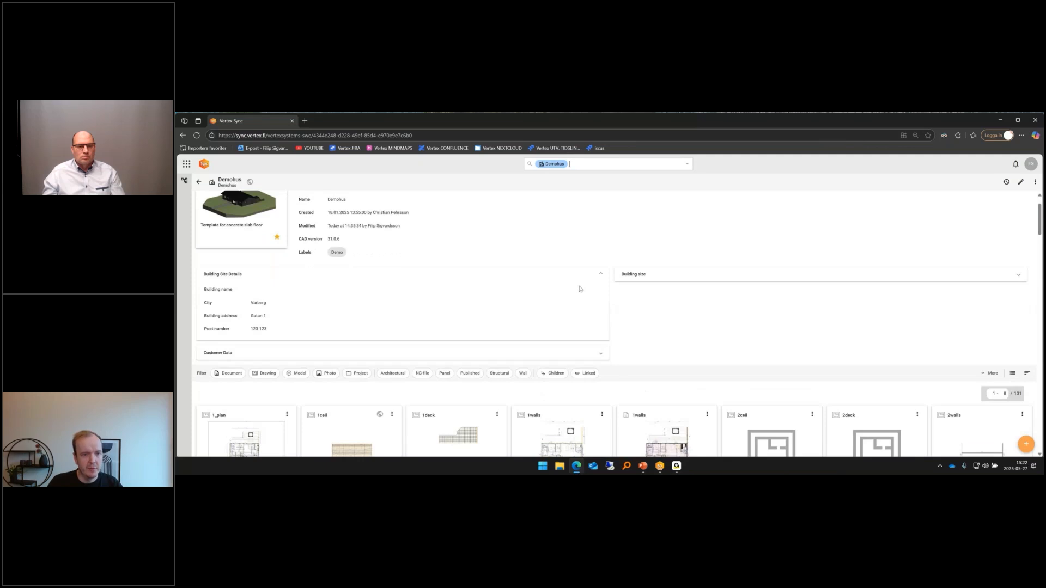
pyautogui.scroll(-1, 580, 288)
pyautogui.click(626, 236)
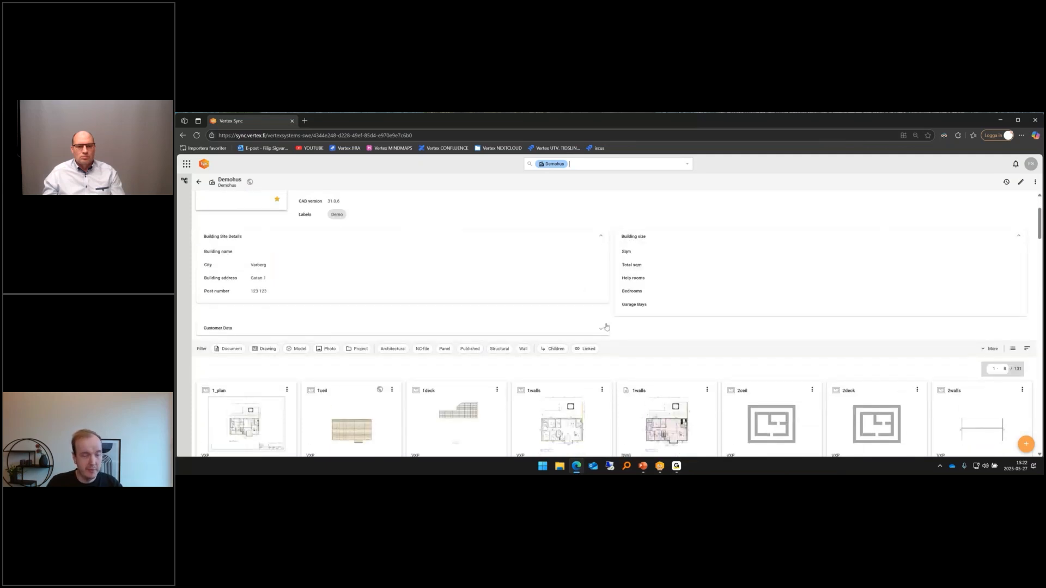
pyautogui.click(655, 238)
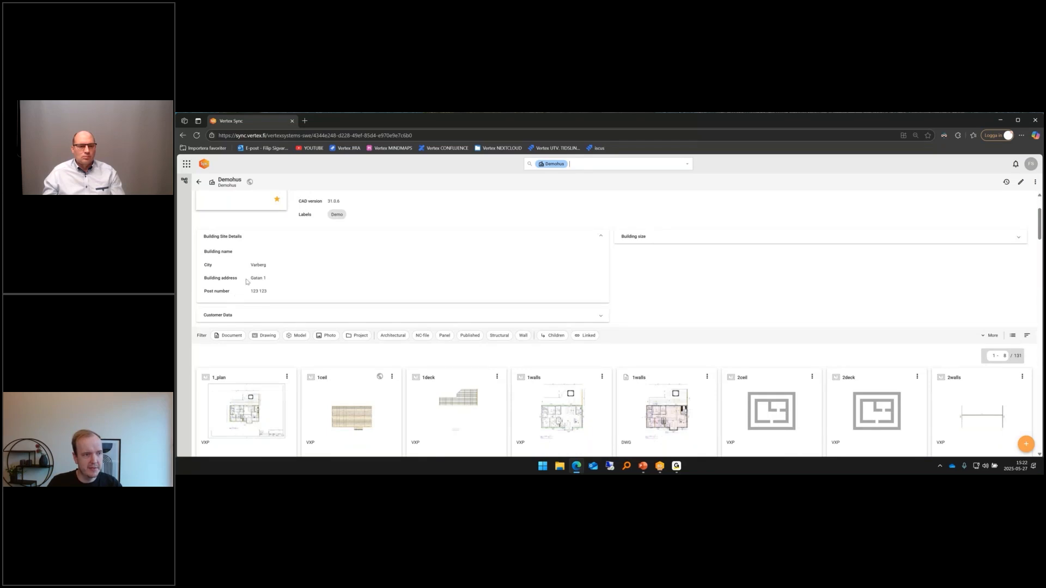
pyautogui.tripleClick(249, 294)
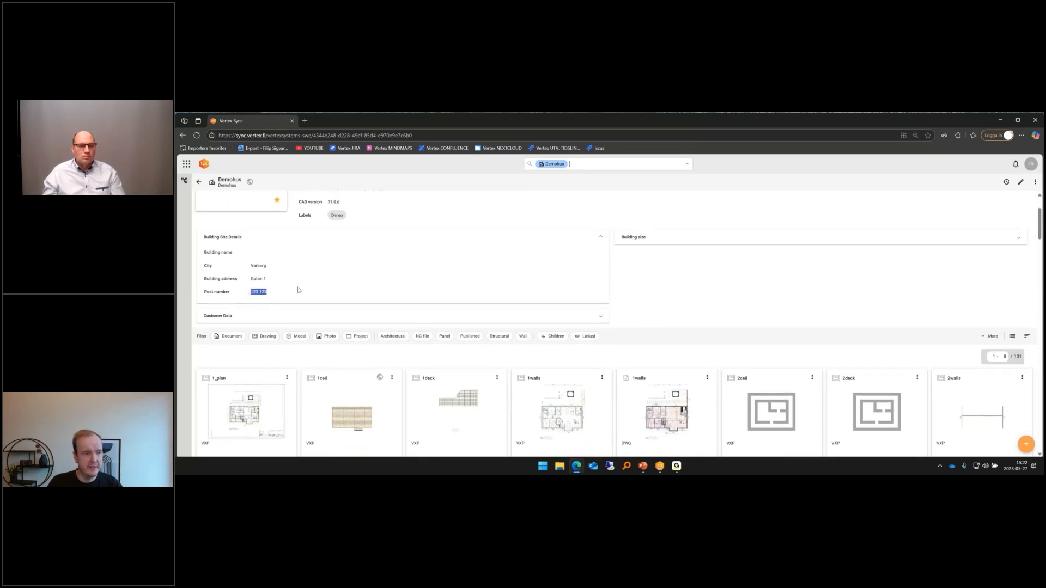
pyautogui.scroll(2, 296, 287)
pyautogui.click(582, 316)
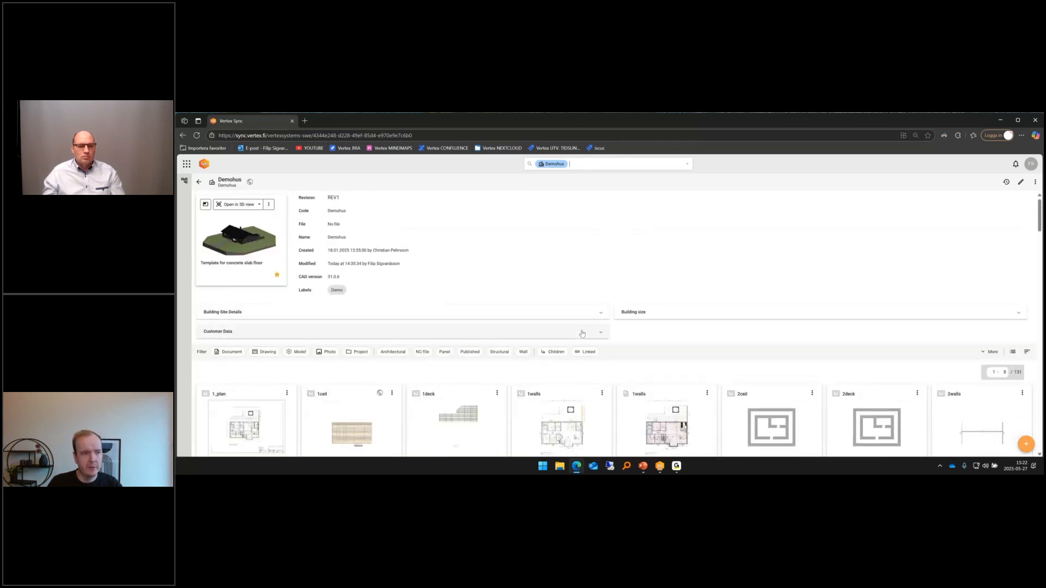
# Step: Set the customer in Demohus's Customer Data to "Customer 1", save the building, and check the saved entry
pyautogui.click(582, 332)
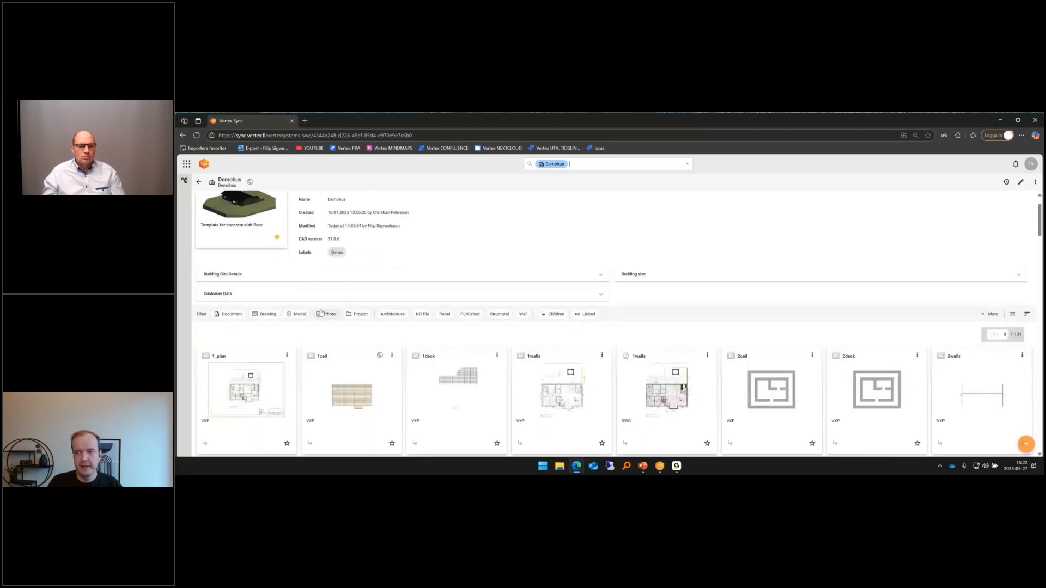
pyautogui.scroll(-1, 334, 294)
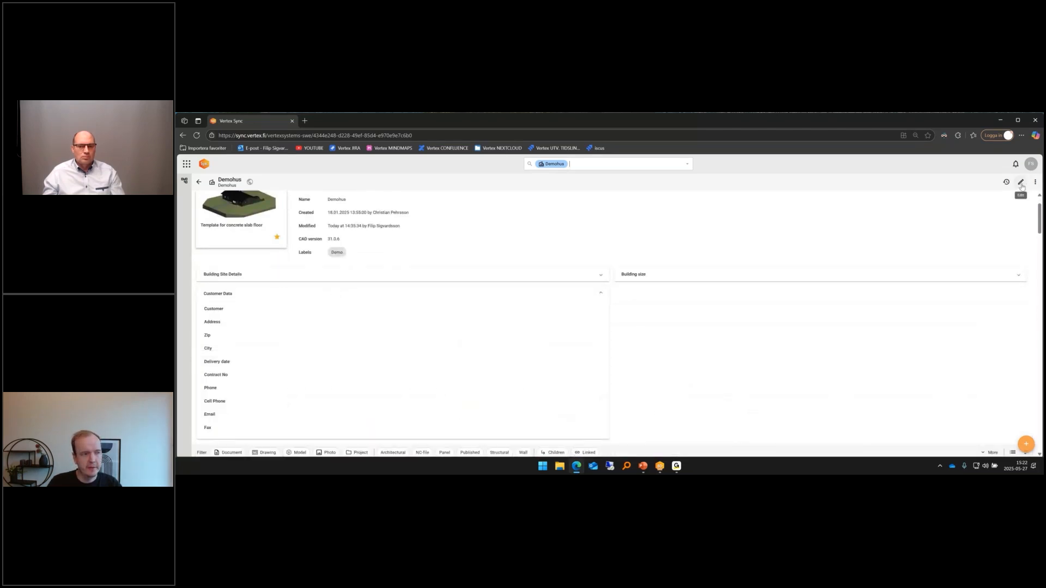
pyautogui.click(1021, 185)
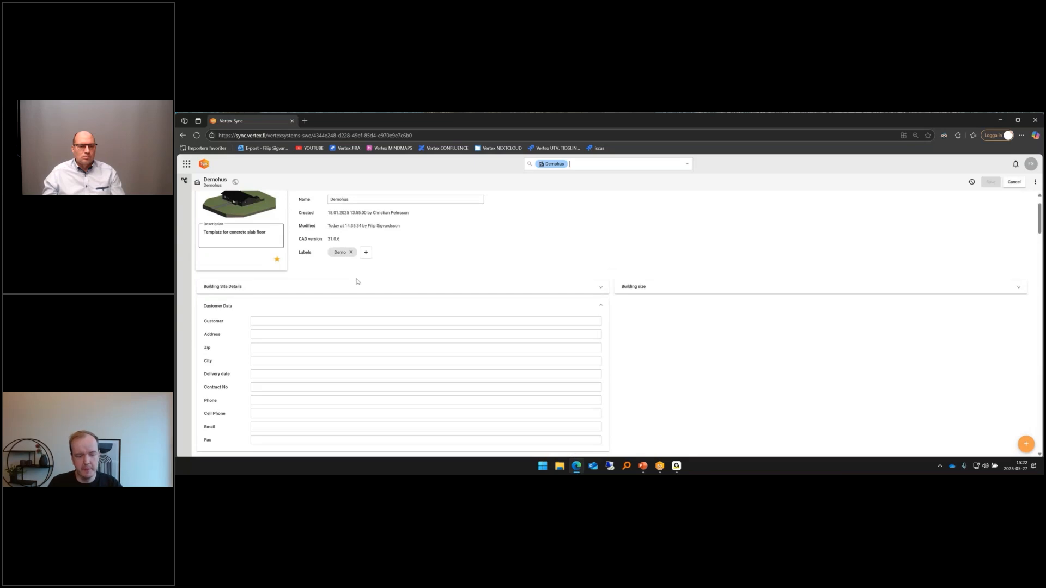
pyautogui.scroll(-1, 343, 285)
pyautogui.click(282, 283)
pyautogui.write('Customer 1')
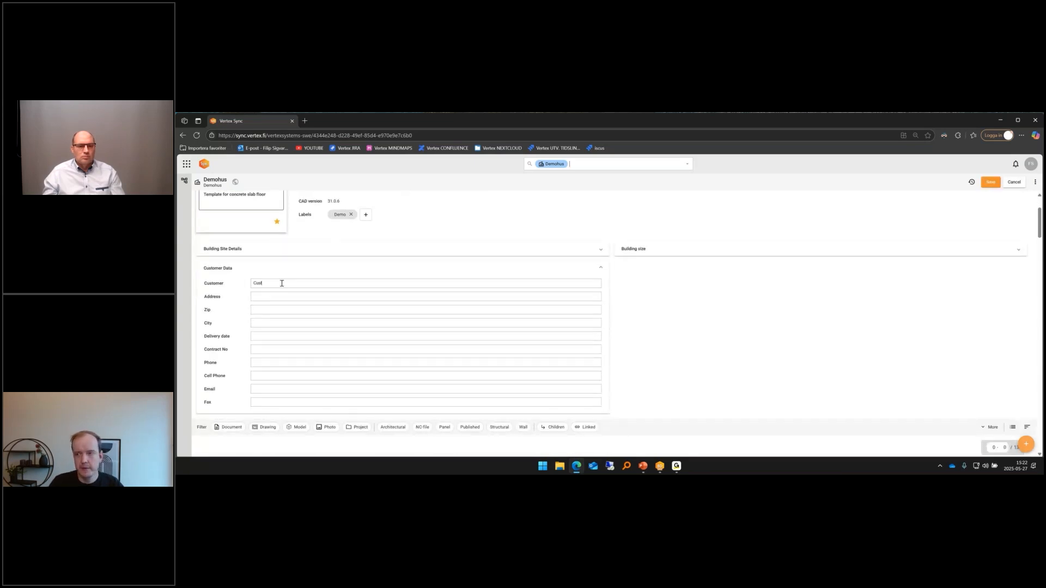
pyautogui.click(987, 185)
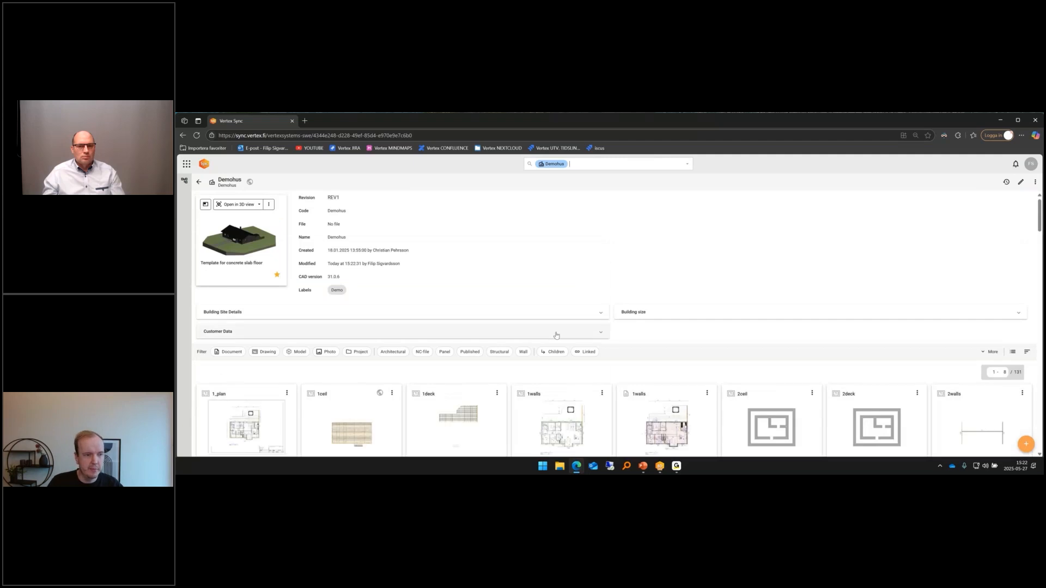
pyautogui.click(289, 333)
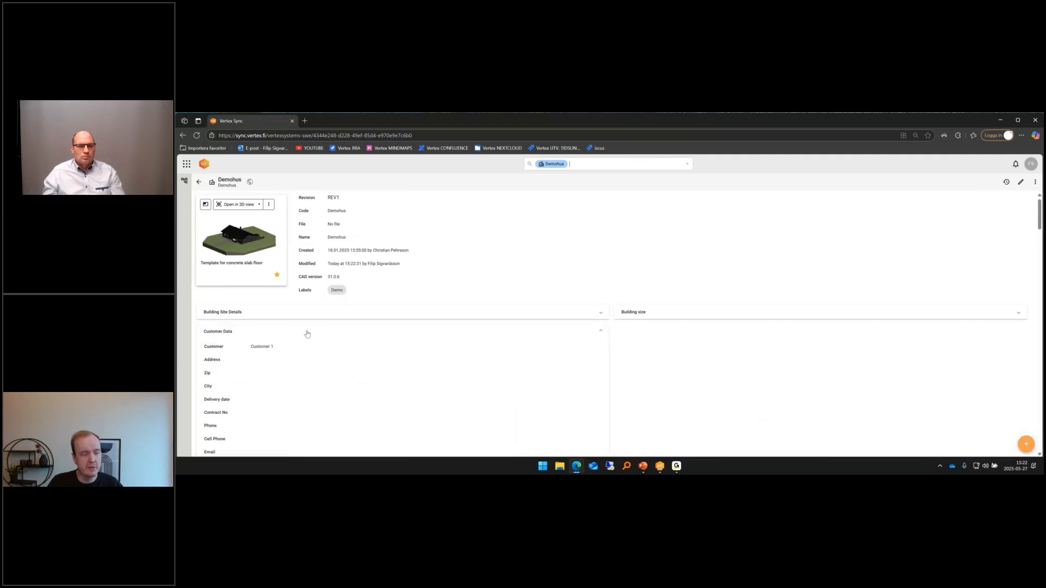
pyautogui.click(307, 333)
# Step: Filter the objects belonging to Demohus to documents carrying the Published label
pyautogui.scroll(-1, 408, 321)
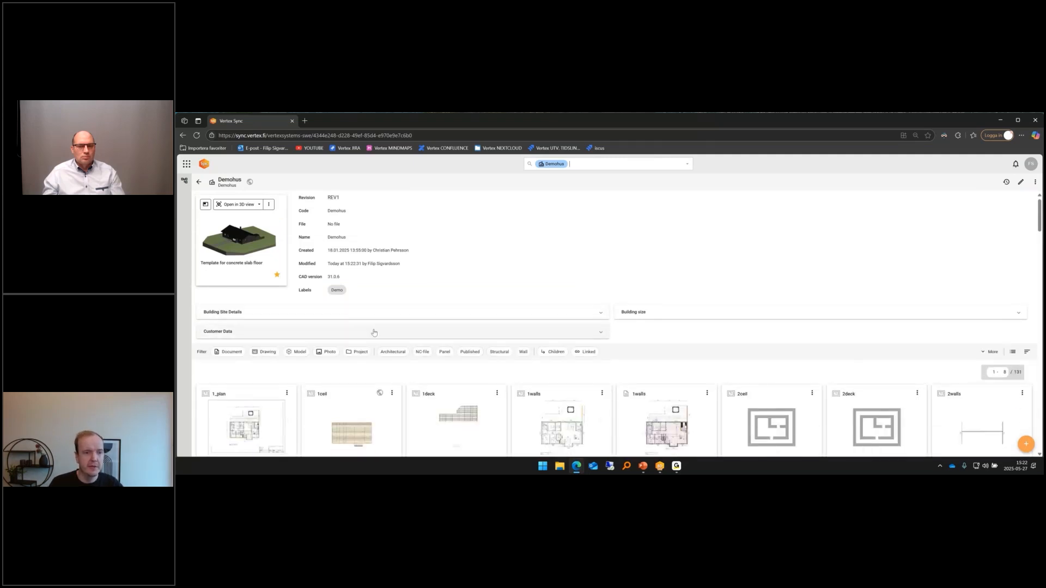
pyautogui.scroll(-1, 433, 327)
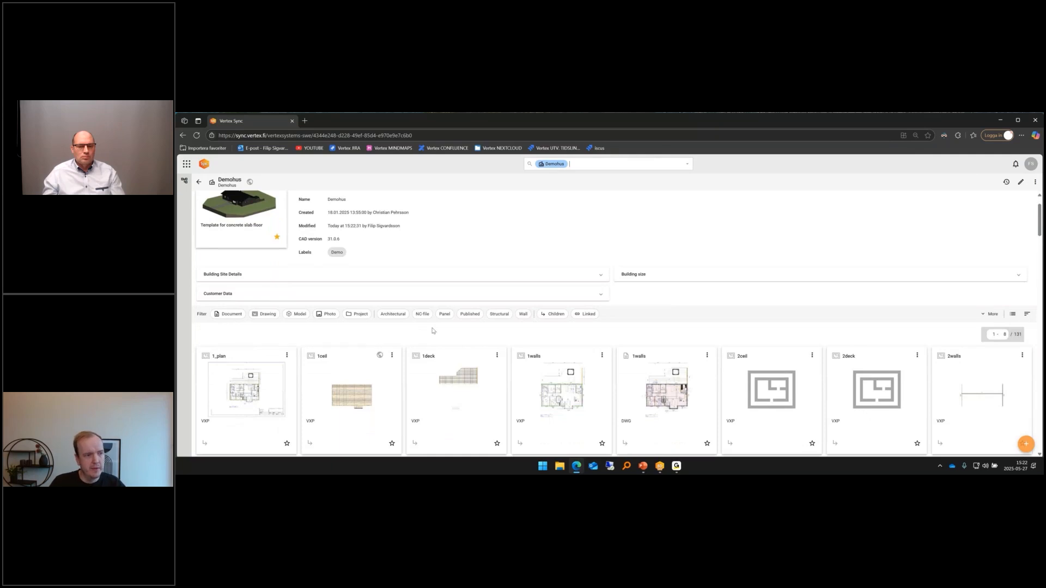
pyautogui.scroll(-1, 433, 328)
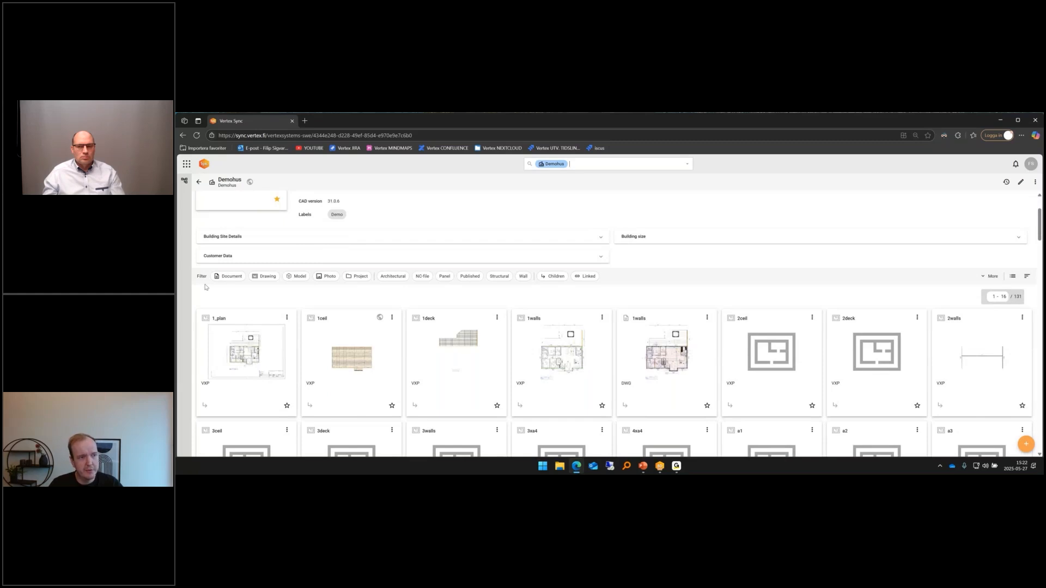
pyautogui.click(233, 277)
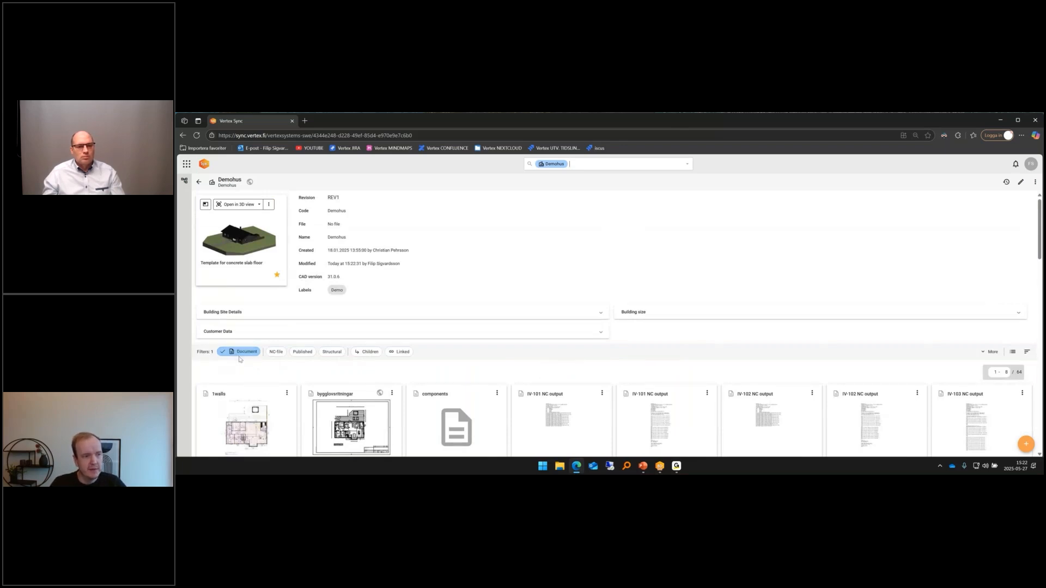
pyautogui.scroll(-1, 275, 330)
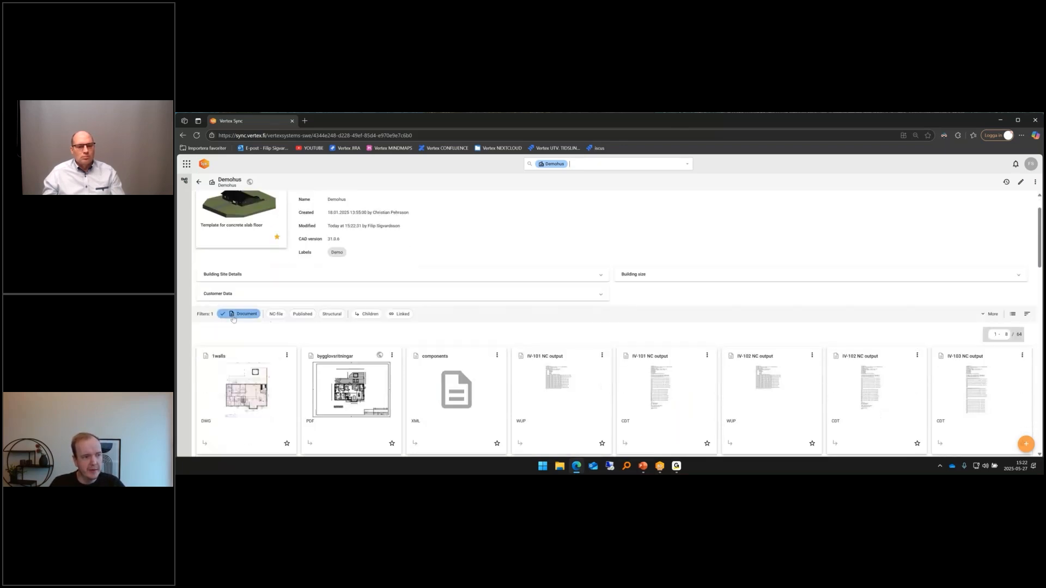
pyautogui.scroll(-1, 226, 348)
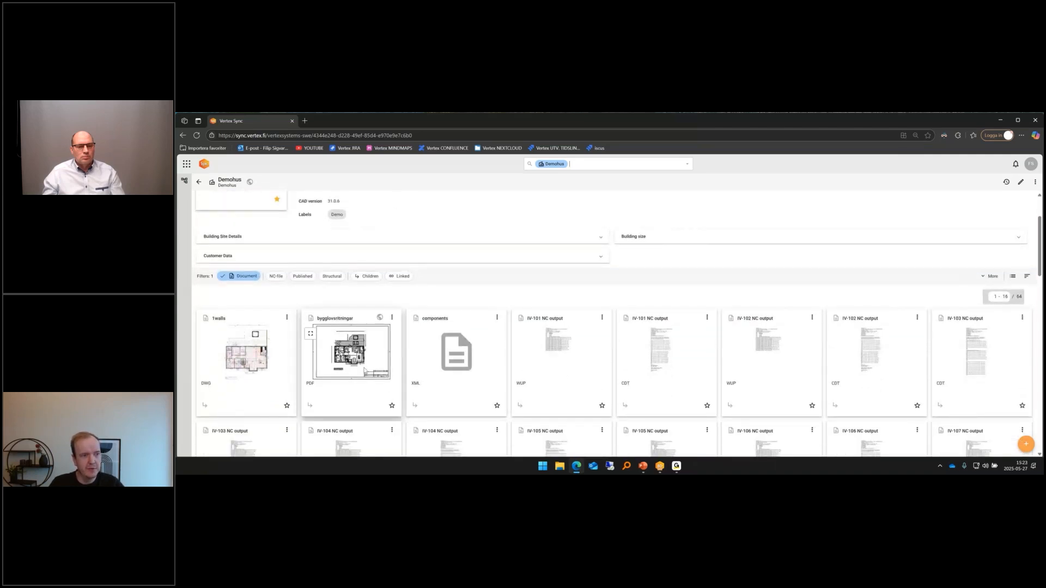
pyautogui.click(301, 276)
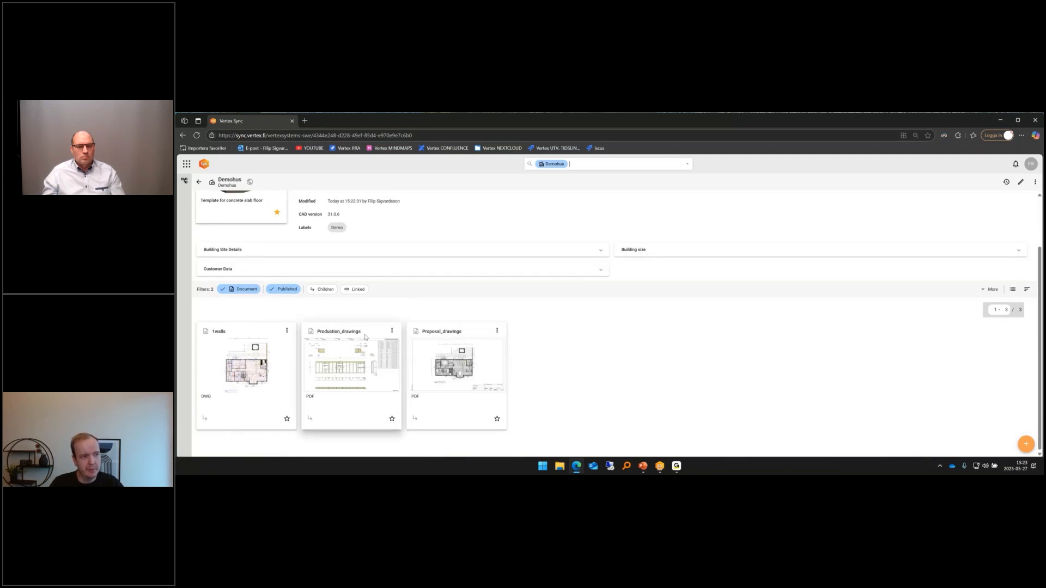
# Step: Open the Production_drawings document in preview, look through its wall panel pages, and close the preview
pyautogui.click(351, 362)
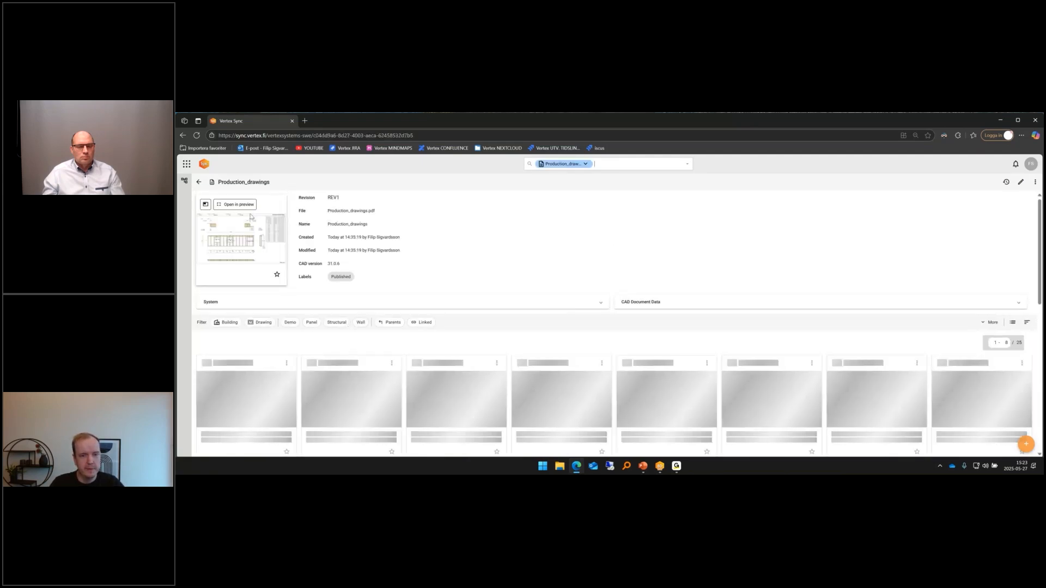
pyautogui.click(245, 210)
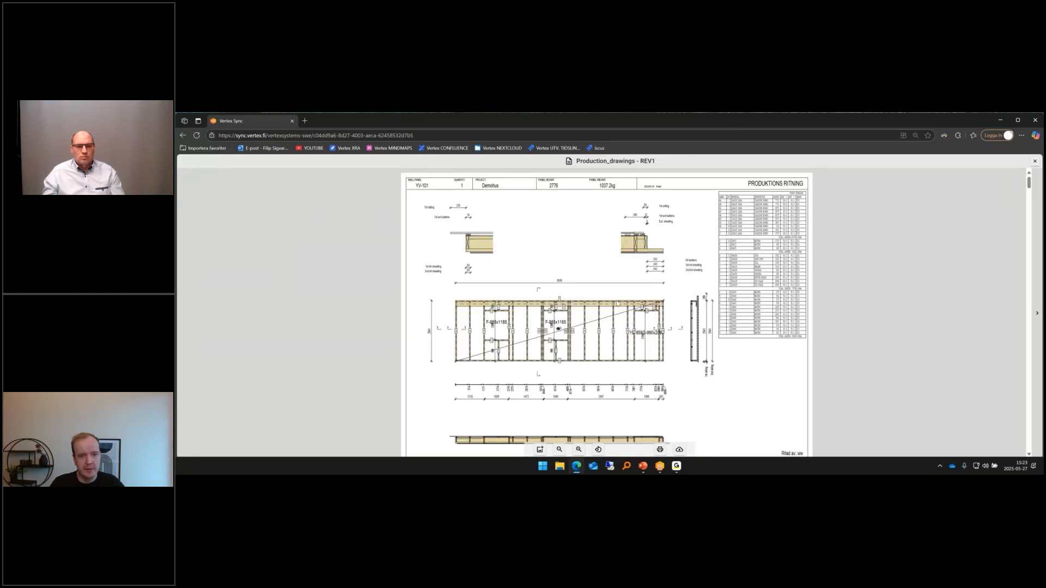
pyautogui.scroll(-3, 618, 303)
pyautogui.scroll(-8, 608, 309)
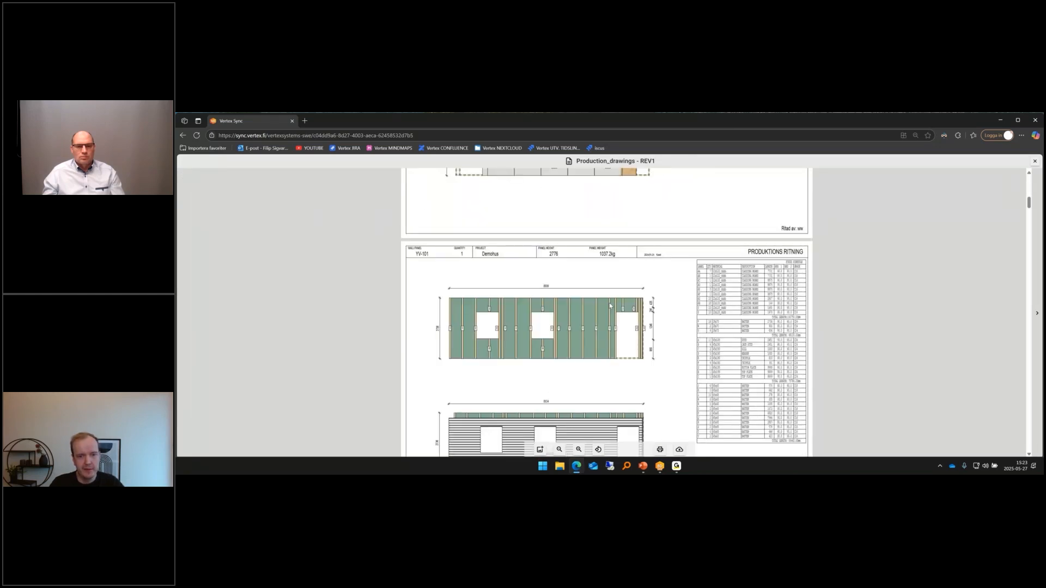
pyautogui.scroll(-5, 609, 304)
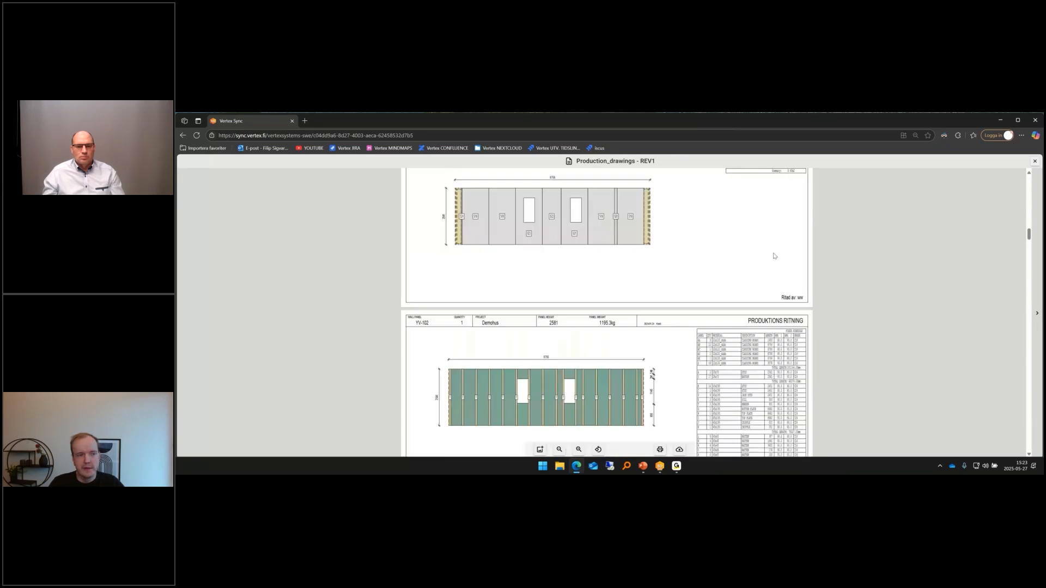
pyautogui.scroll(5, 930, 222)
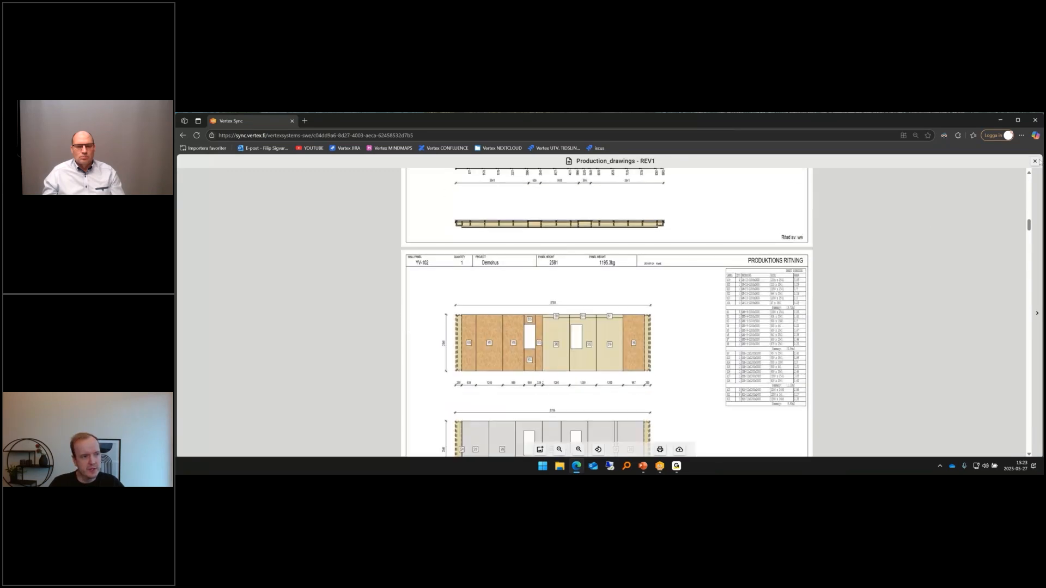
pyautogui.click(1035, 161)
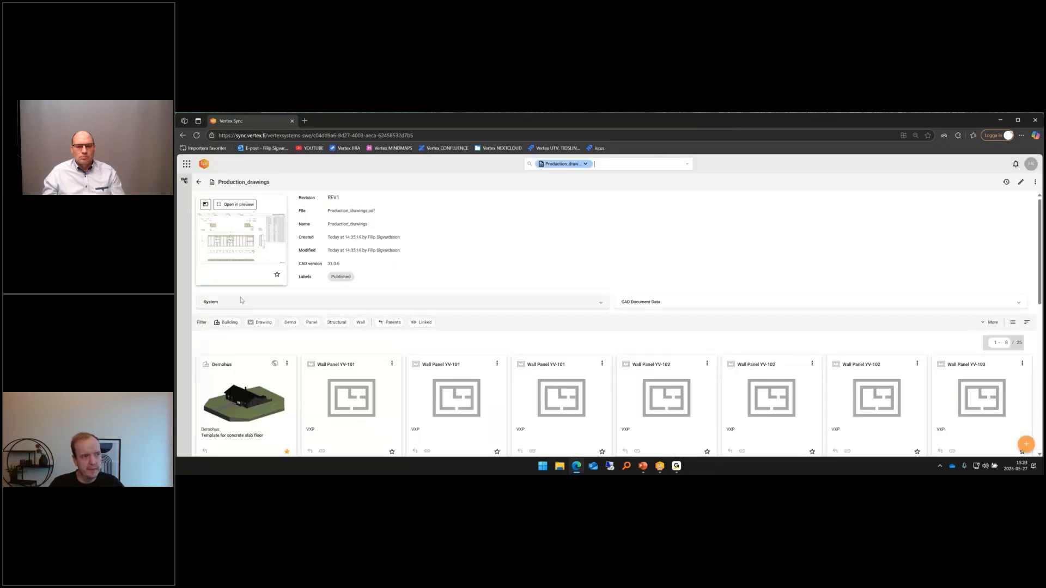
# Step: Return to Demohus, open the Proposal_drawings document in preview, and look through its floor plan, facade and section pages
pyautogui.click(199, 182)
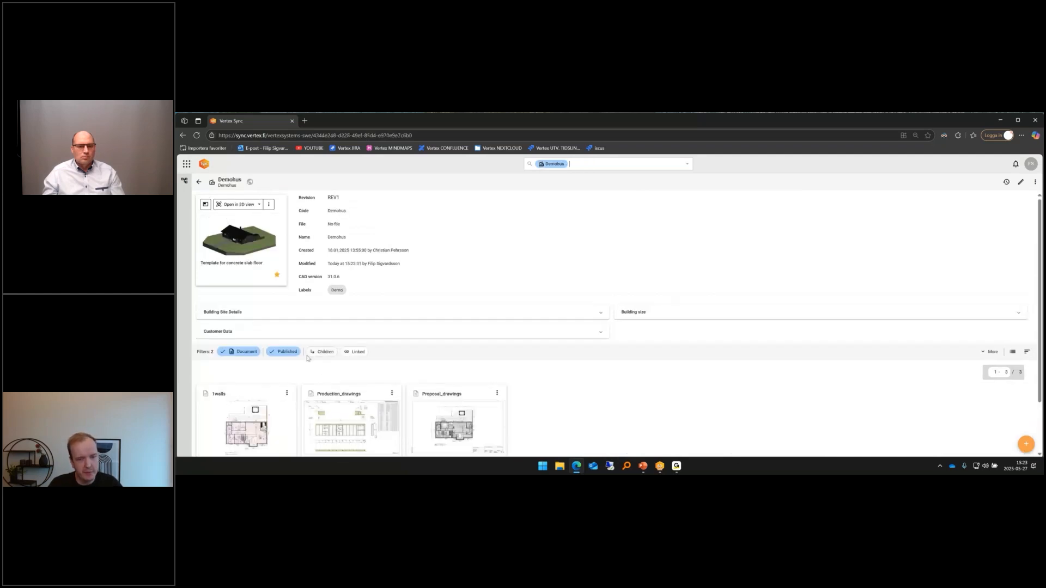
pyautogui.scroll(-2, 382, 382)
pyautogui.click(452, 392)
pyautogui.click(238, 205)
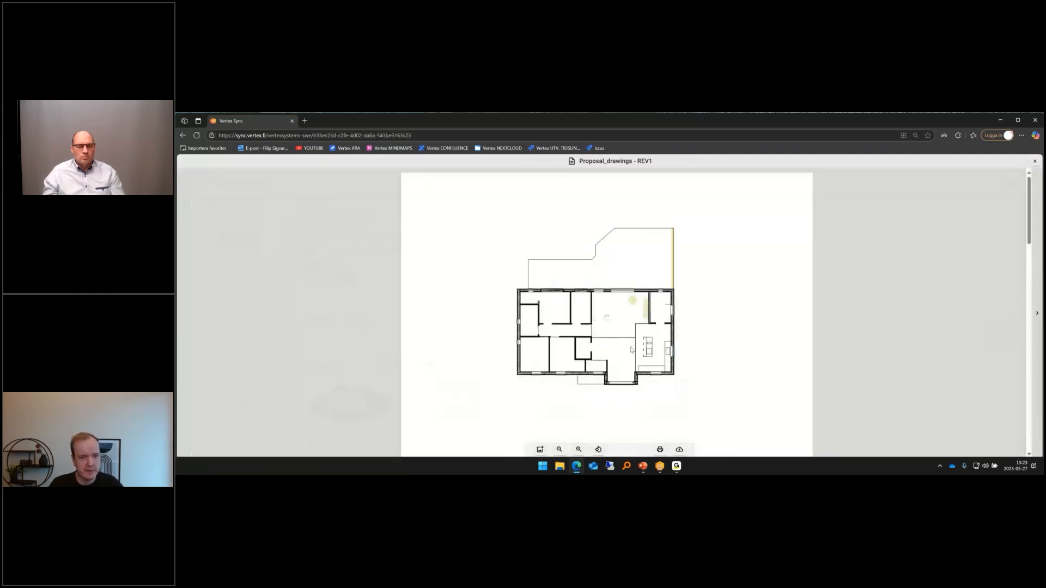
pyautogui.scroll(-6, 630, 349)
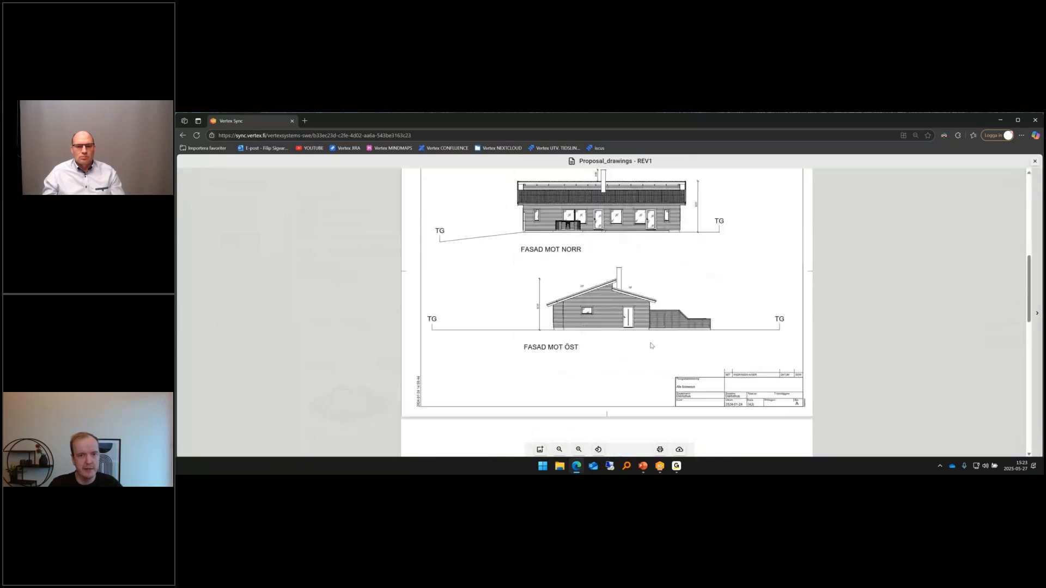
pyautogui.scroll(1, 632, 266)
pyautogui.scroll(-6, 929, 193)
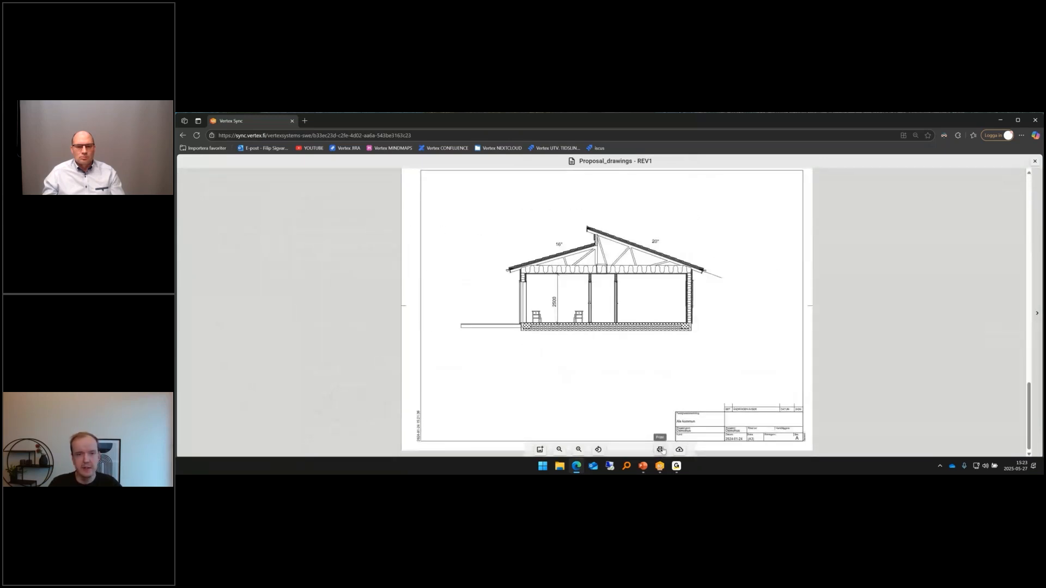
# Step: Close the Proposal_drawings preview, return to Demohus, and enable link sharing for the Production_drawings document
pyautogui.click(1034, 161)
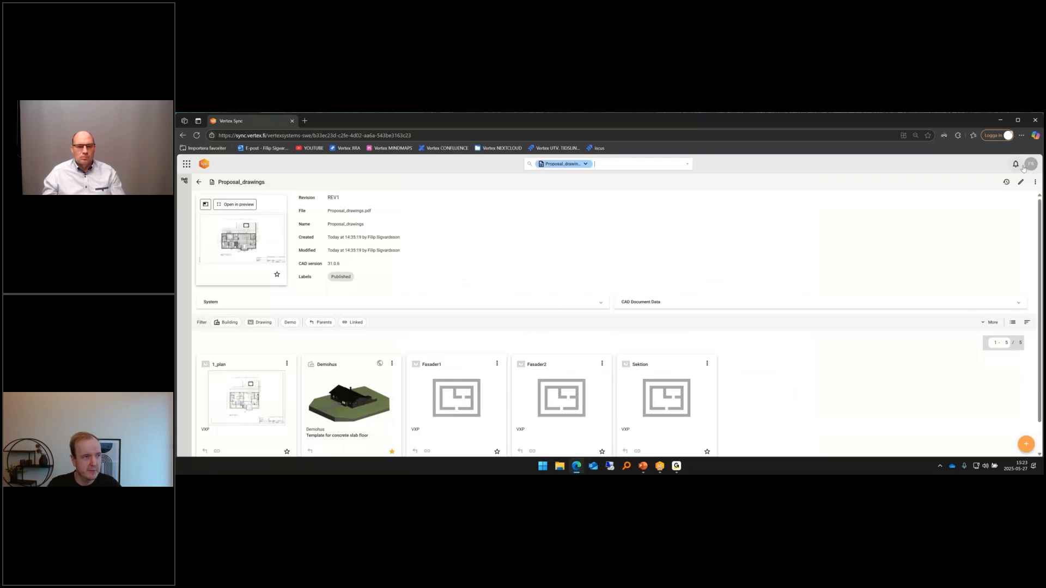
pyautogui.click(198, 182)
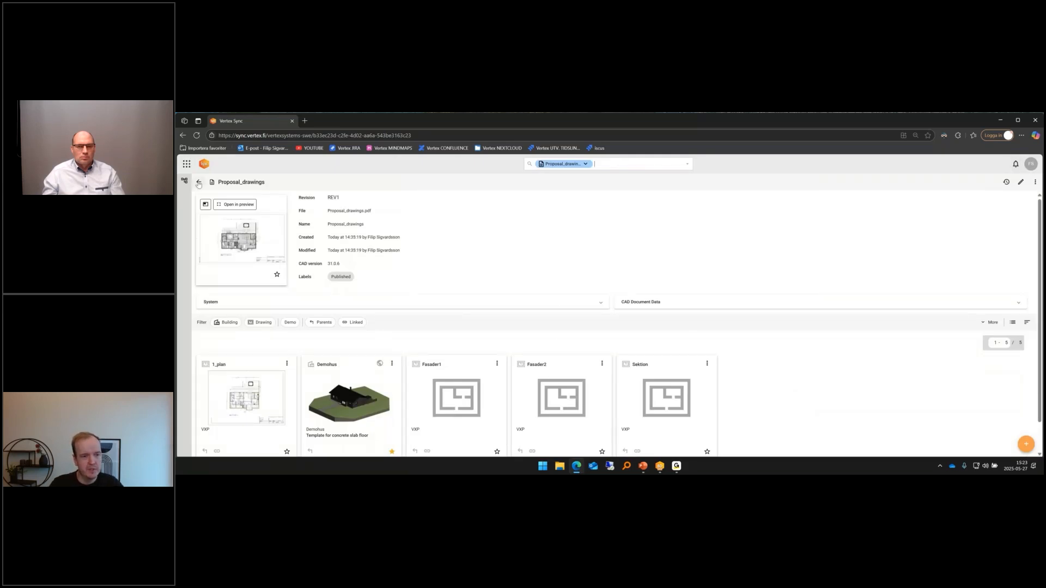
pyautogui.scroll(-2, 467, 388)
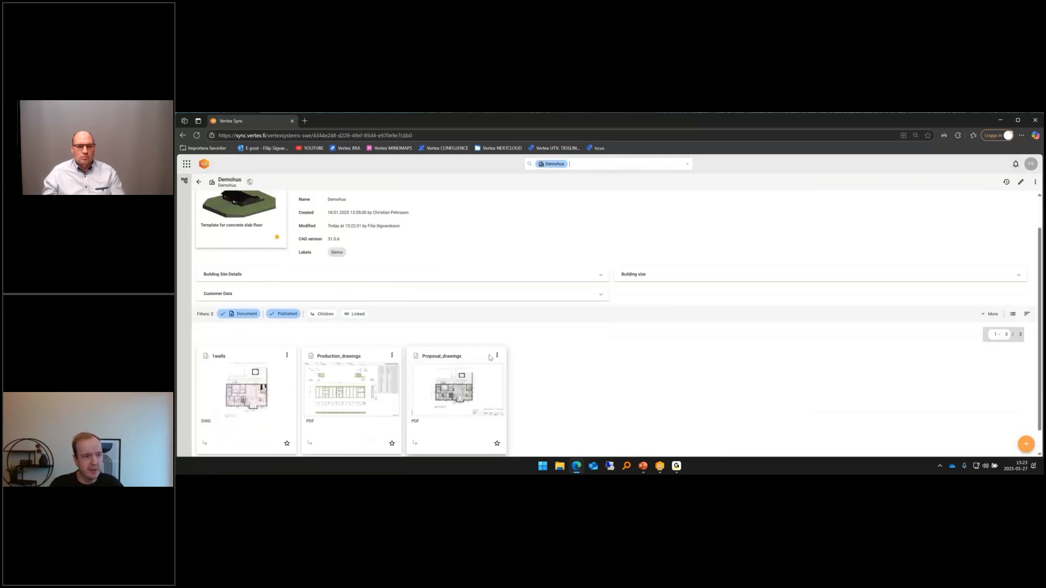
pyautogui.click(389, 332)
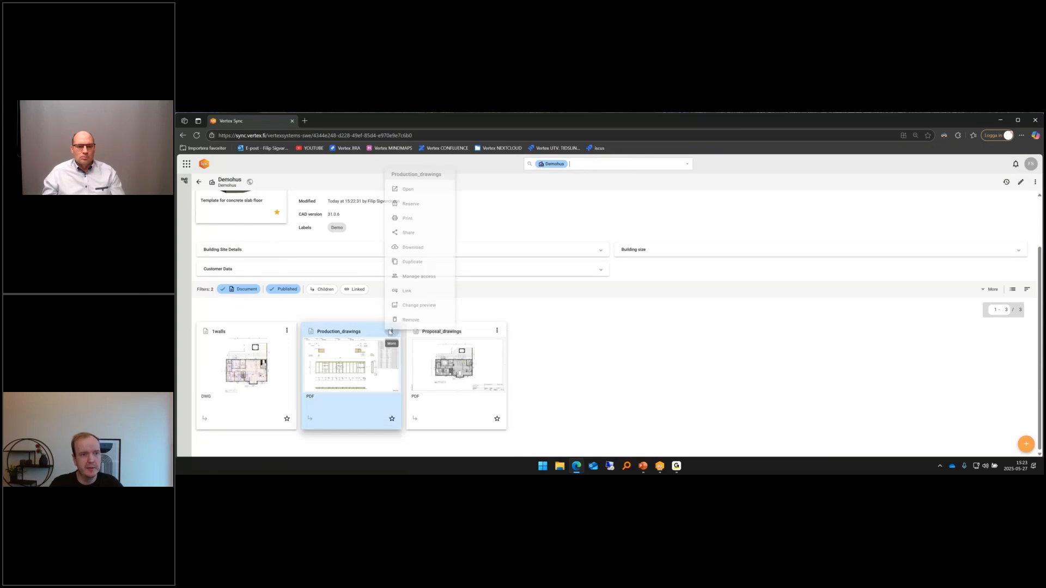
pyautogui.click(410, 225)
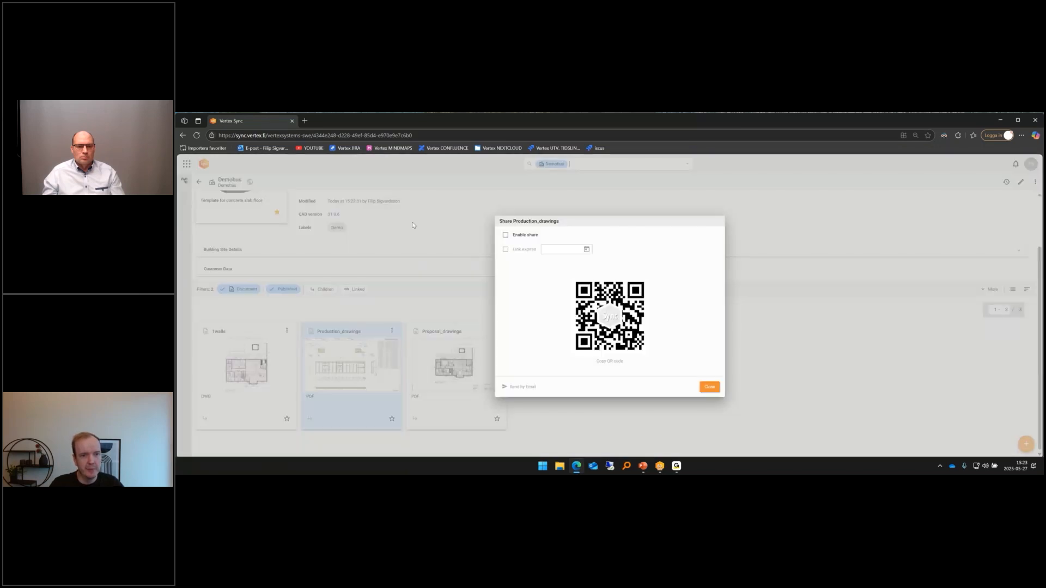
pyautogui.click(519, 235)
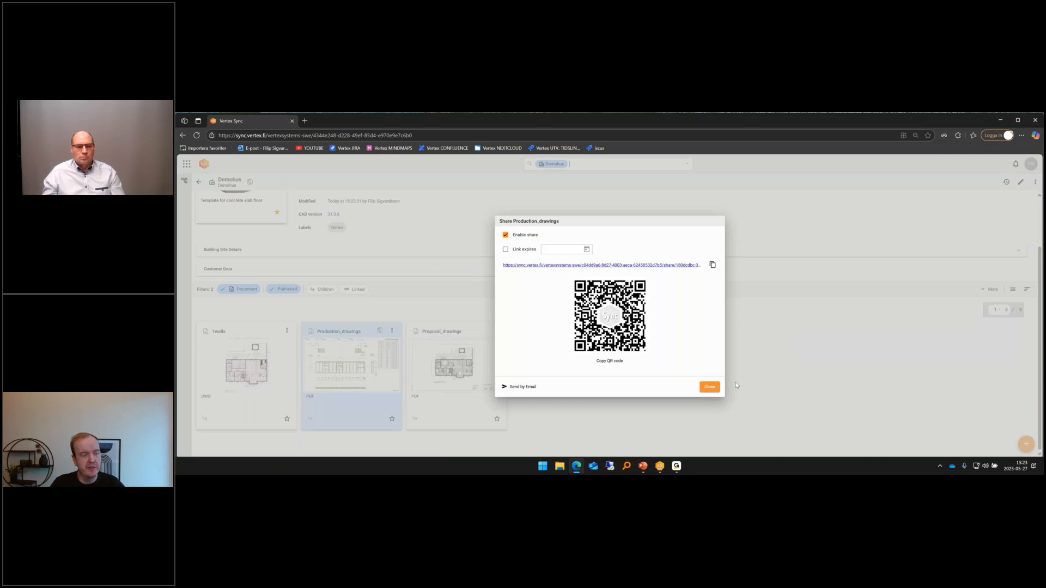
pyautogui.click(762, 367)
# Step: Review which users and groups have access to Production_drawings and who could be added, leaving the access rights unedited
pyautogui.click(392, 331)
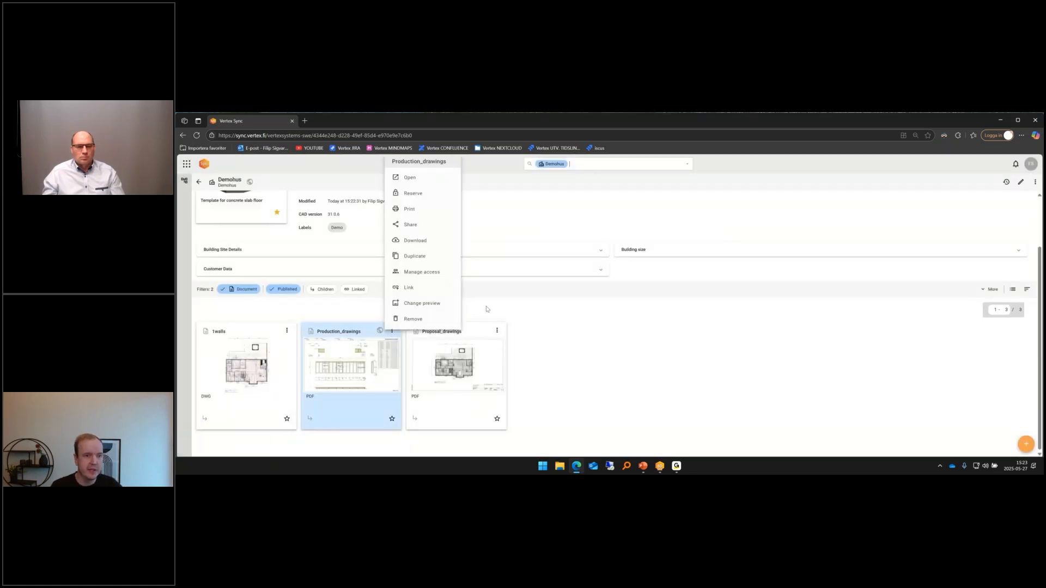
pyautogui.click(438, 275)
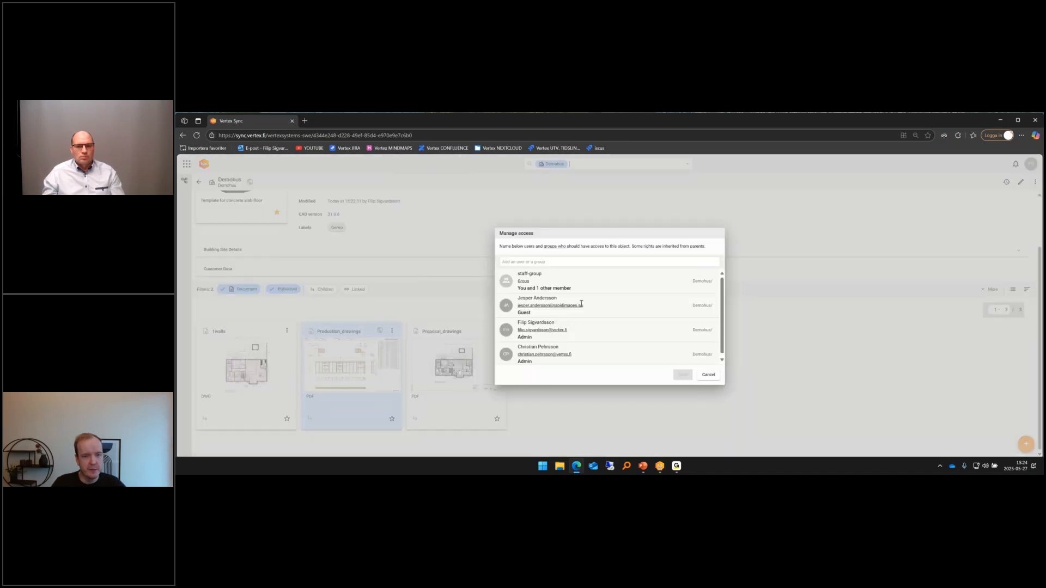
pyautogui.scroll(-1, 605, 327)
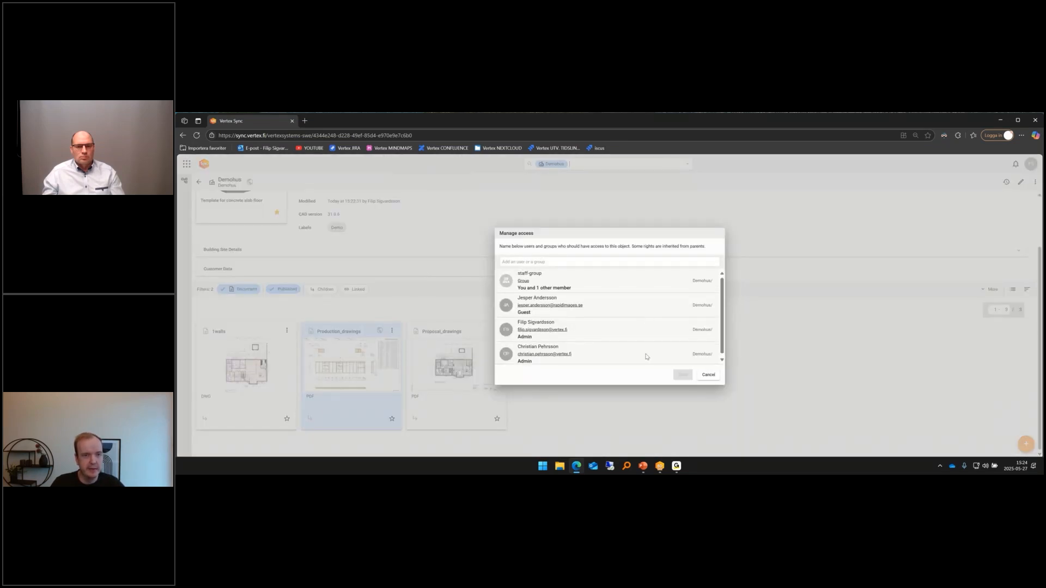
pyautogui.click(549, 261)
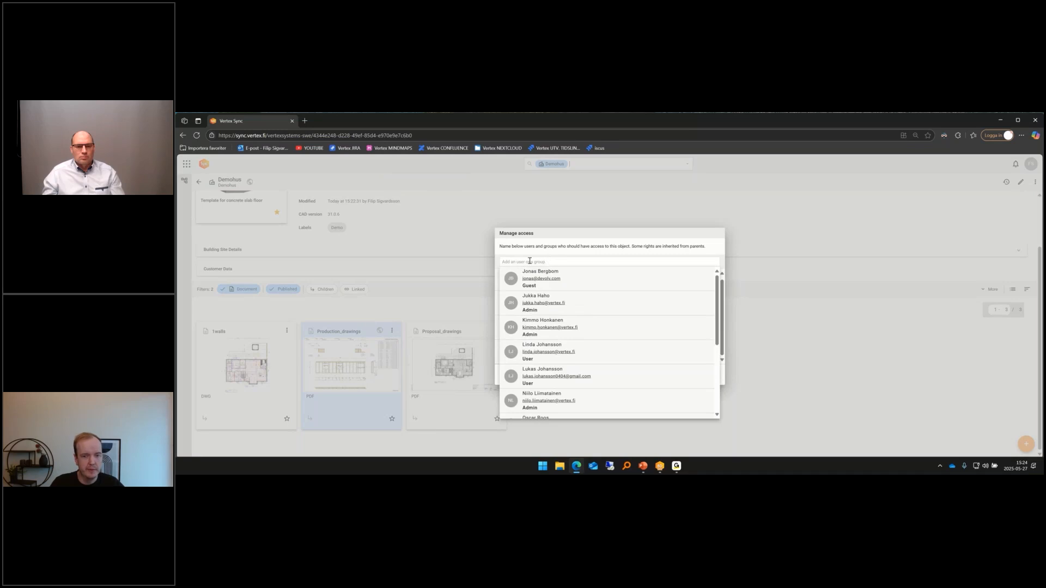
pyautogui.press('Escape')
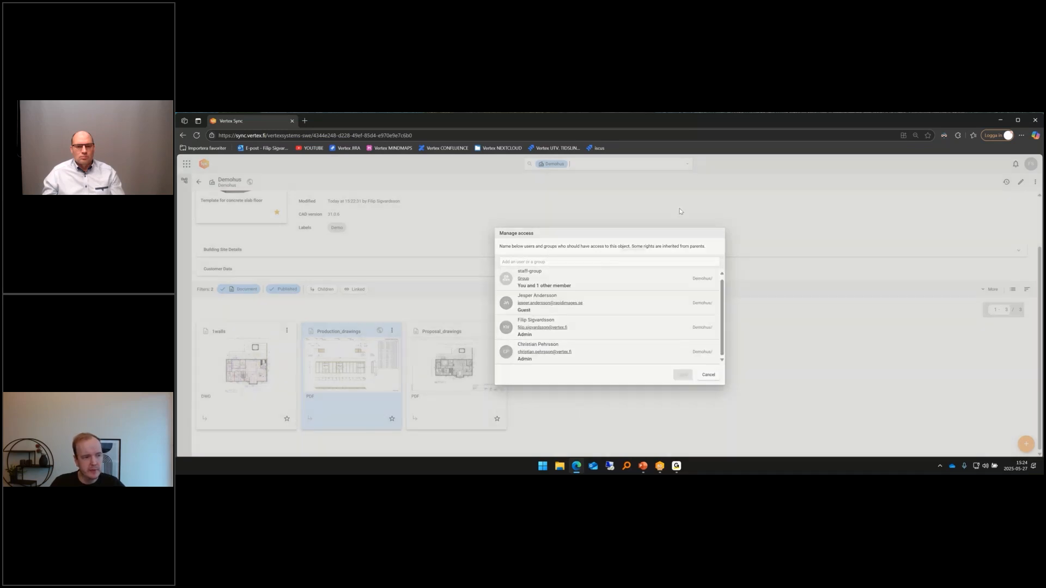
pyautogui.click(458, 265)
# Step: Replace the Published filter on Demohus's documents with NC file and look through the matching documents
pyautogui.click(285, 289)
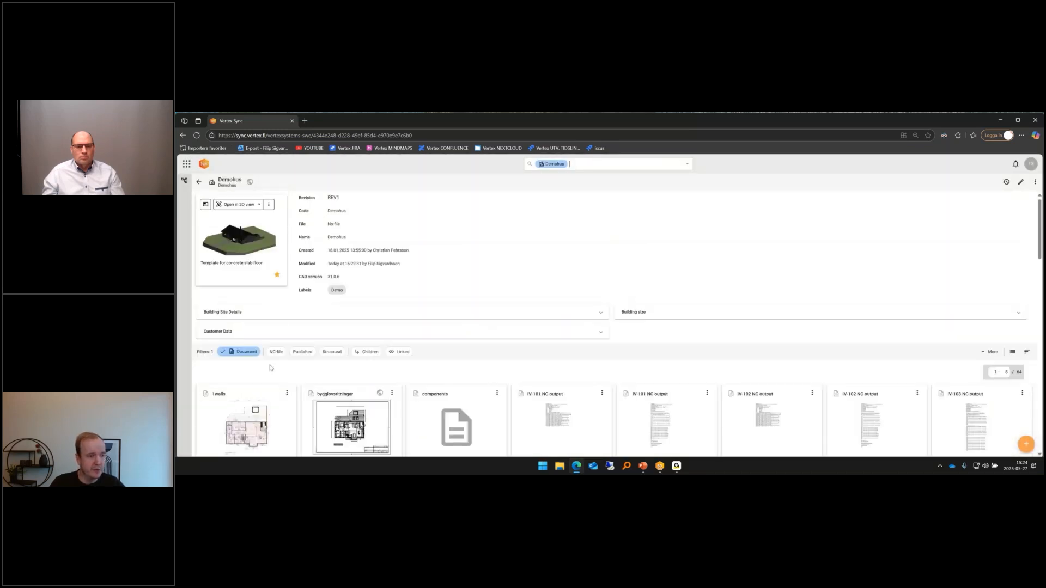
pyautogui.scroll(-1, 247, 358)
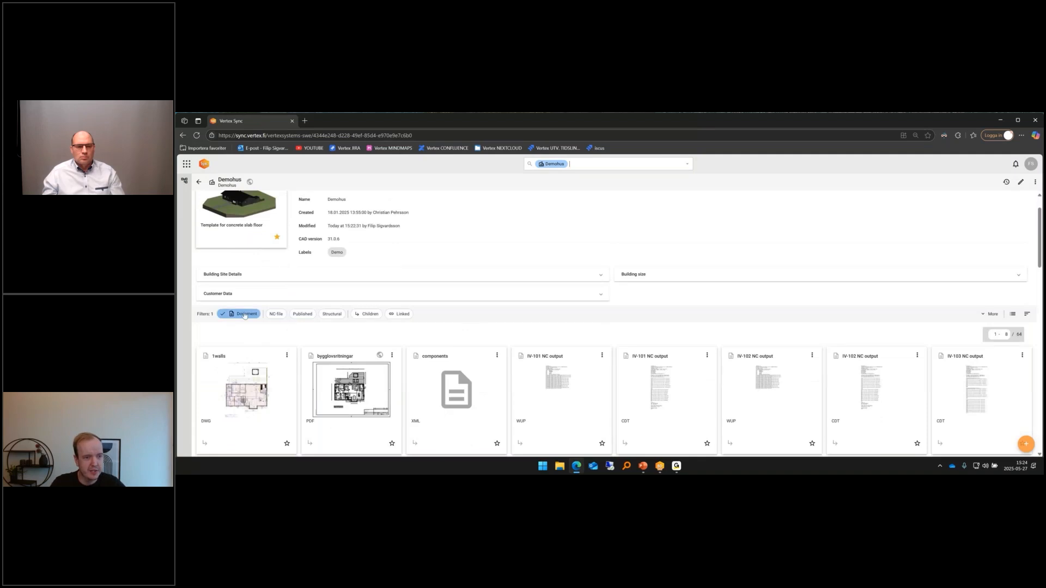
pyautogui.click(274, 314)
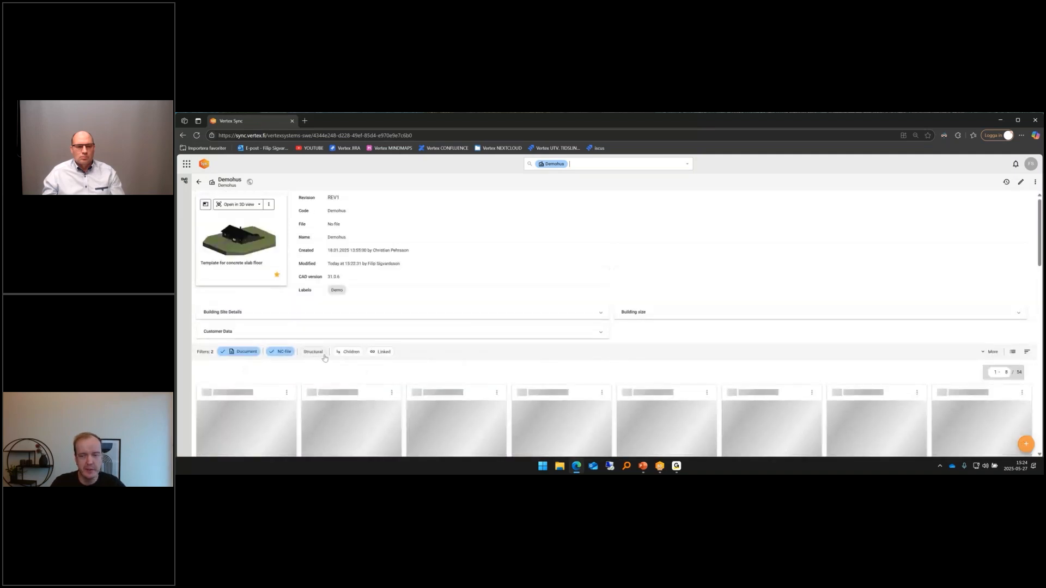
pyautogui.scroll(-3, 326, 357)
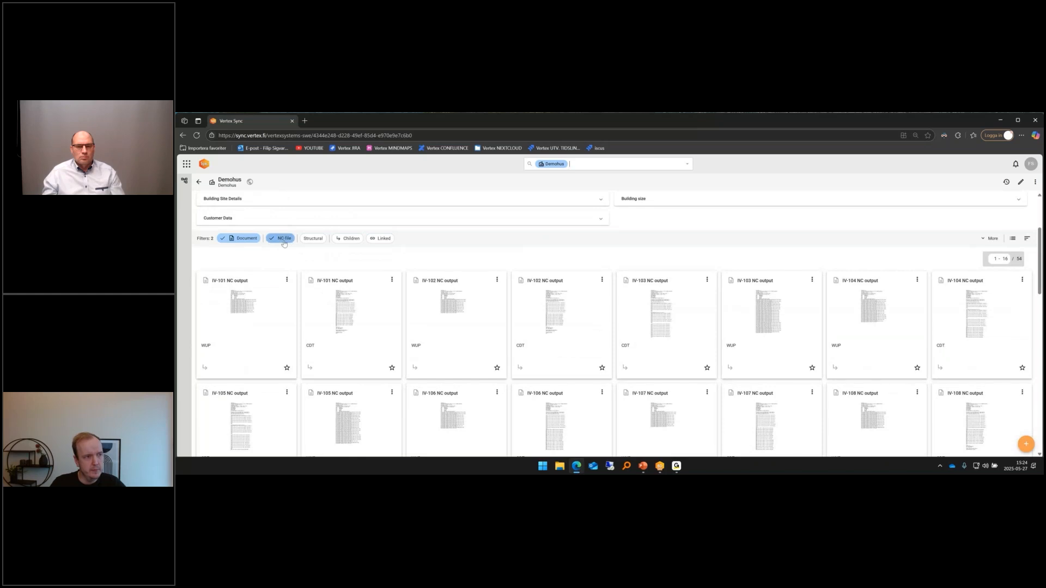
# Step: Clear Demohus's object filters, open its architectural model in 3D view, and inspect the house from the terrace side
pyautogui.click(200, 183)
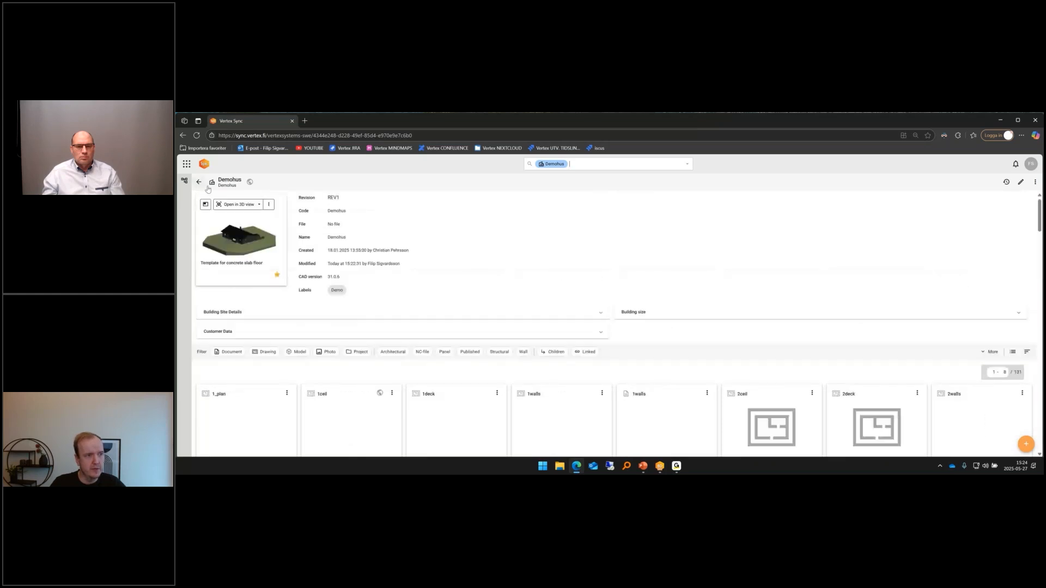
pyautogui.click(253, 205)
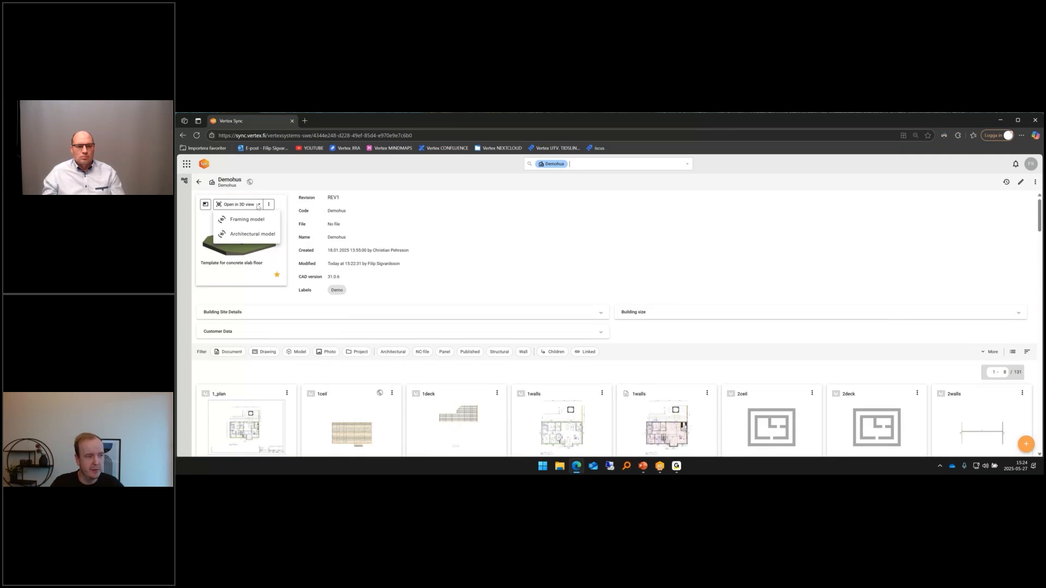
pyautogui.click(252, 235)
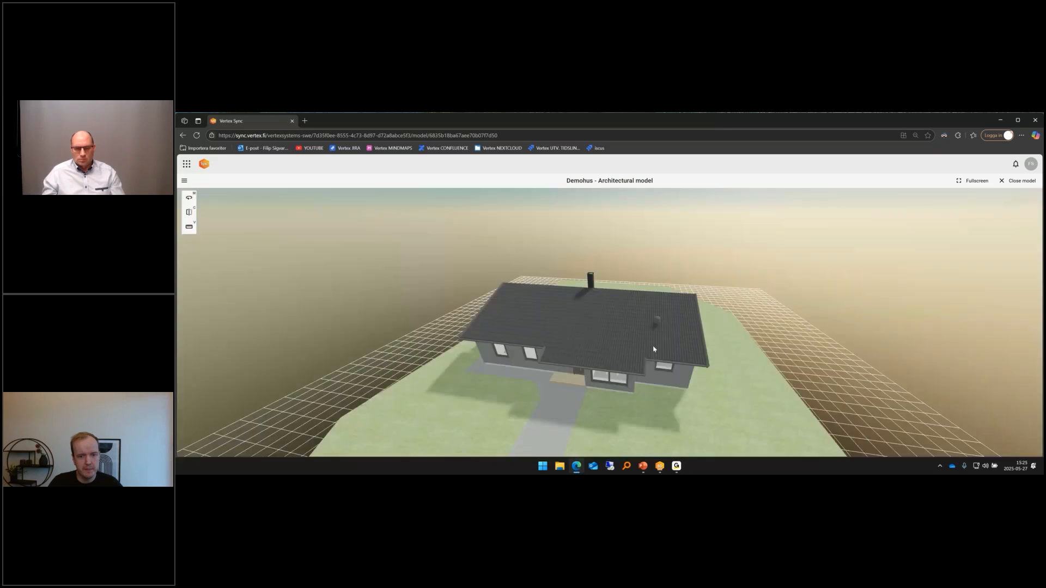
pyautogui.moveTo(654, 349); pyautogui.dragTo(700, 354)
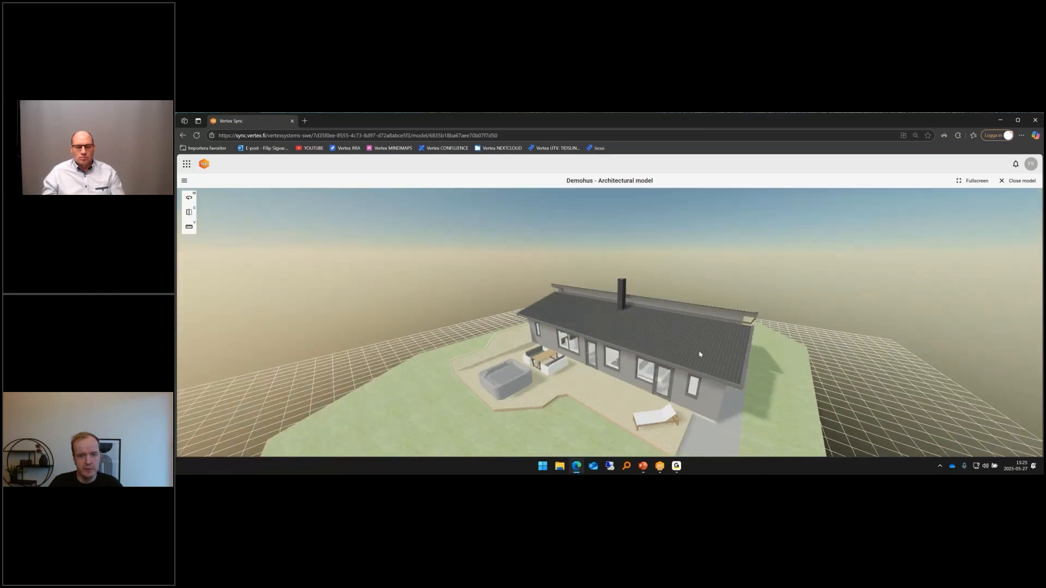
# Step: Clip the architectural model with the box below the roof, hide the clipping planes, and view the rooms up close
pyautogui.press('c')
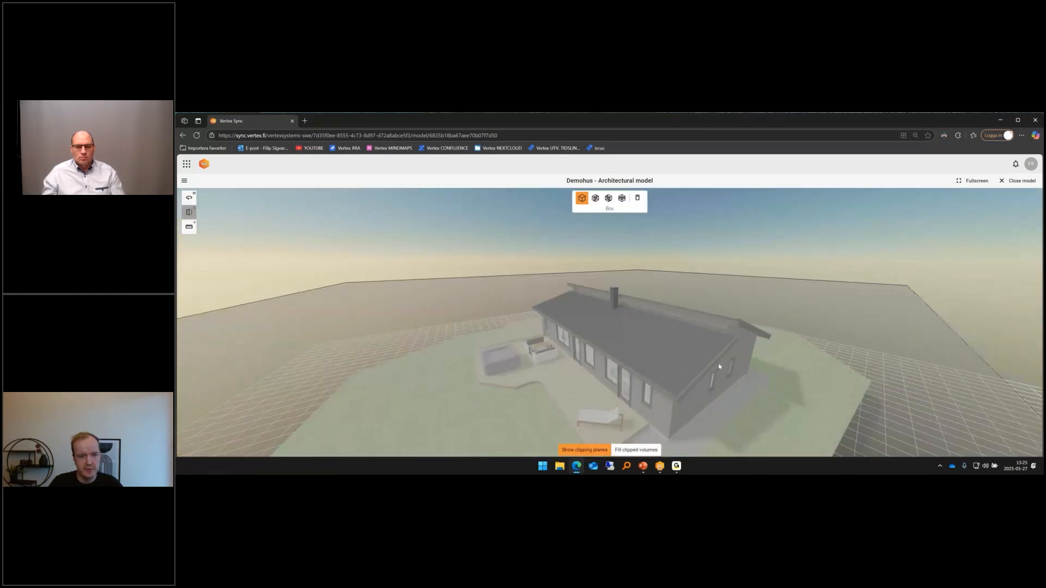
pyautogui.click(734, 327)
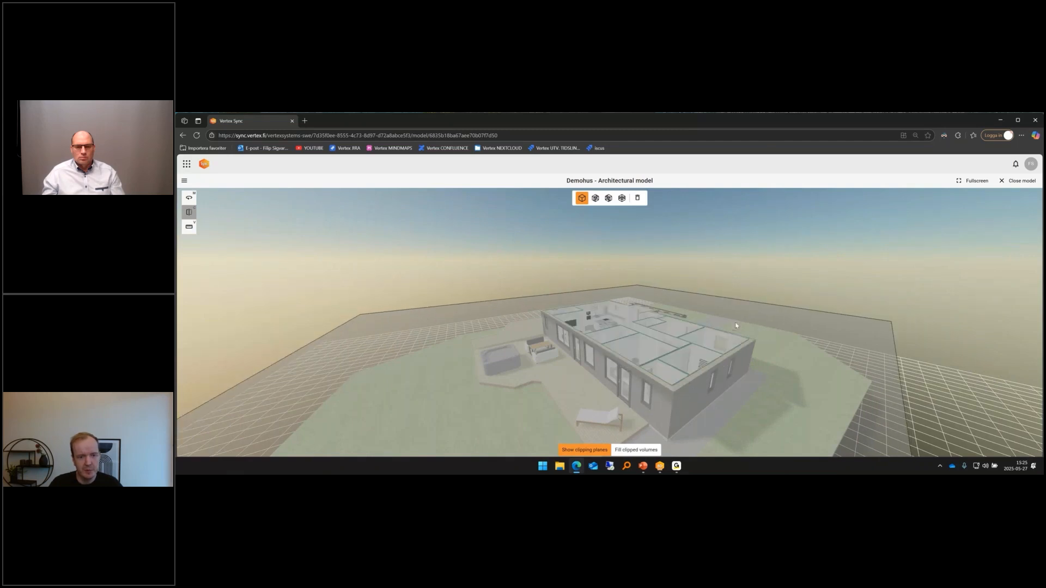
pyautogui.click(597, 444)
pyautogui.scroll(2, 600, 327)
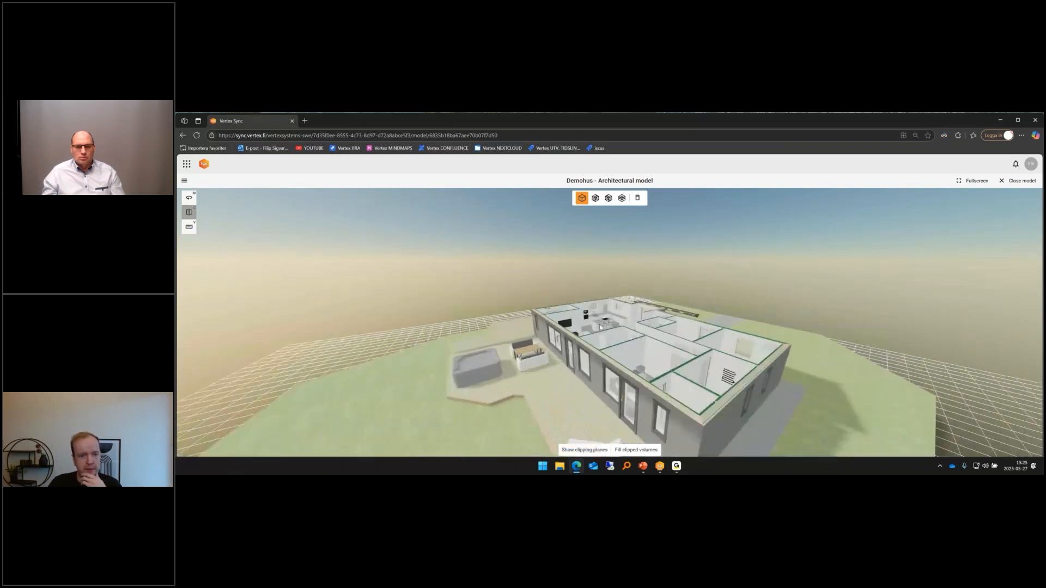
pyautogui.scroll(2, 601, 327)
pyautogui.scroll(5, 601, 327)
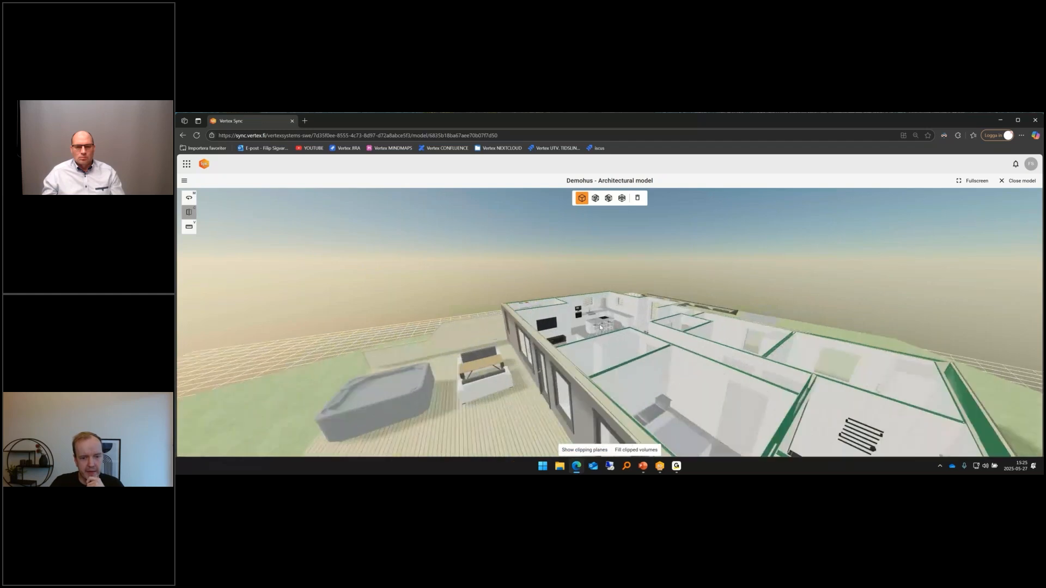
pyautogui.scroll(4, 599, 326)
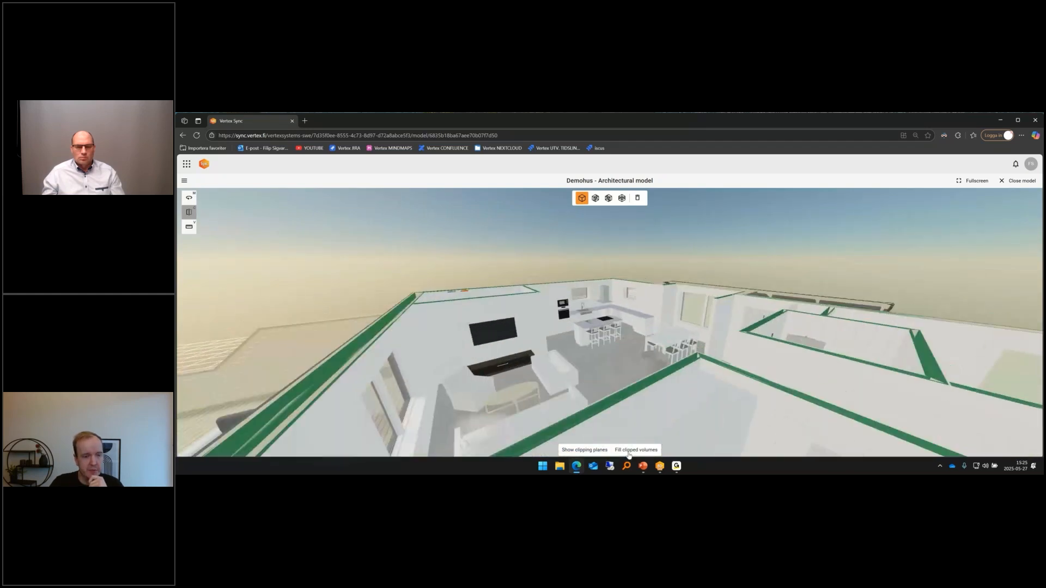
# Step: Fill the clipped volumes of the architectural model and inspect the cut walls, kitchen and living area from above
pyautogui.click(632, 449)
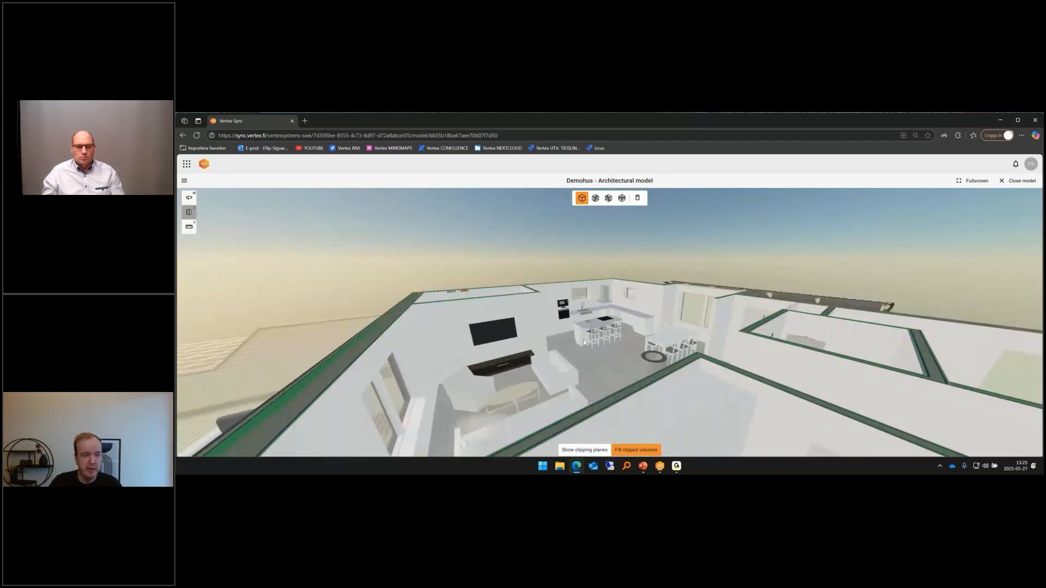
pyautogui.moveTo(577, 343); pyautogui.dragTo(647, 342)
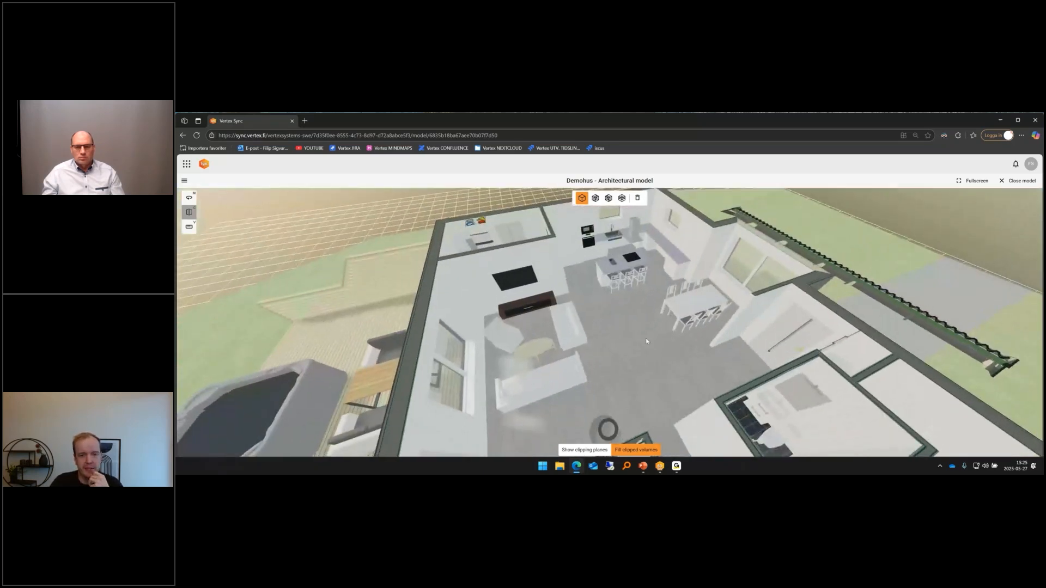
pyautogui.moveTo(646, 341); pyautogui.dragTo(691, 326)
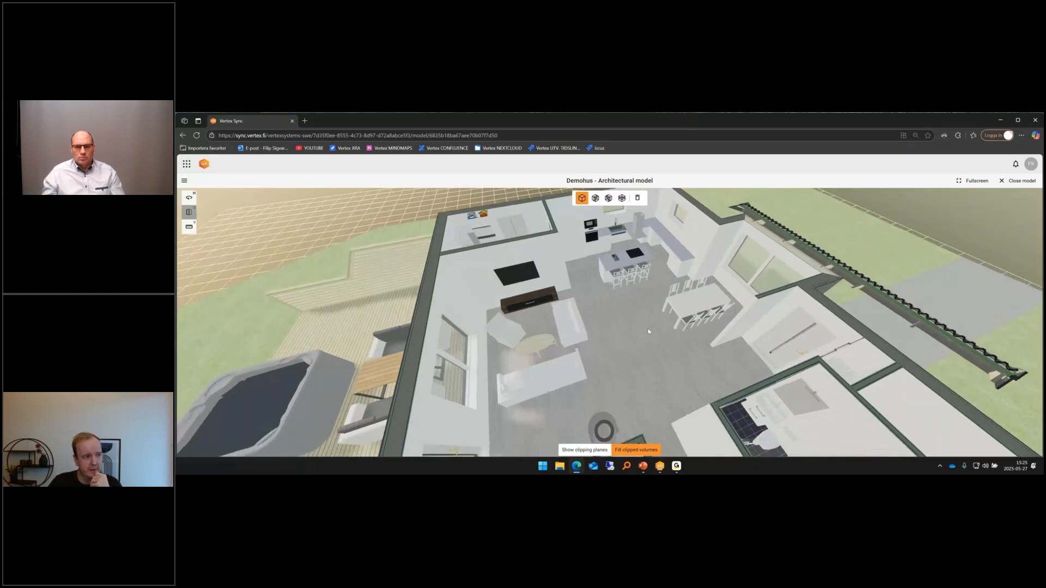
pyautogui.moveTo(694, 351); pyautogui.dragTo(682, 331)
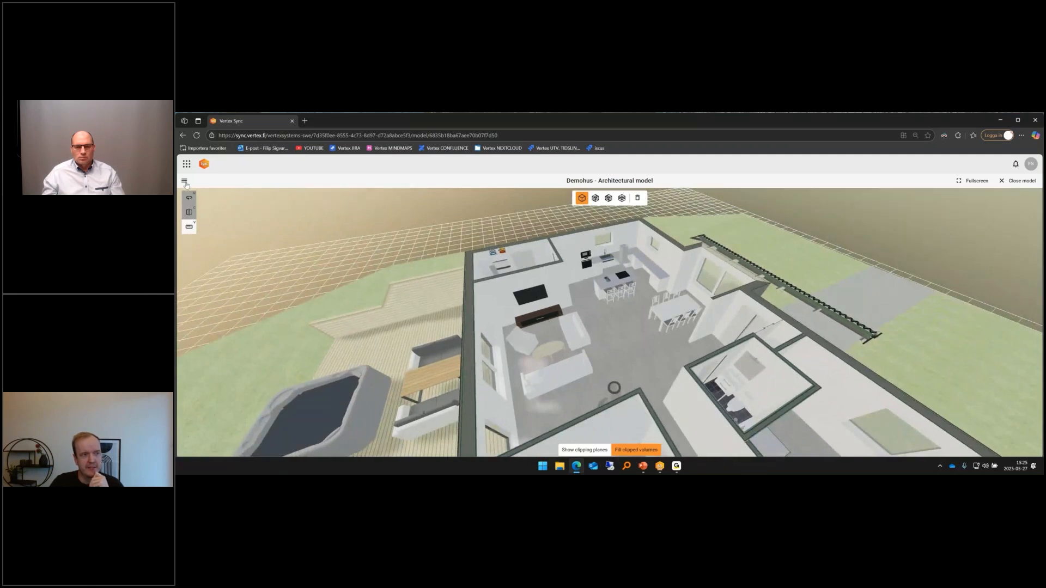
# Step: Switch from the architectural model to Demohus's Framing model and view the house facade from the terrace side
pyautogui.click(185, 182)
pyautogui.click(237, 200)
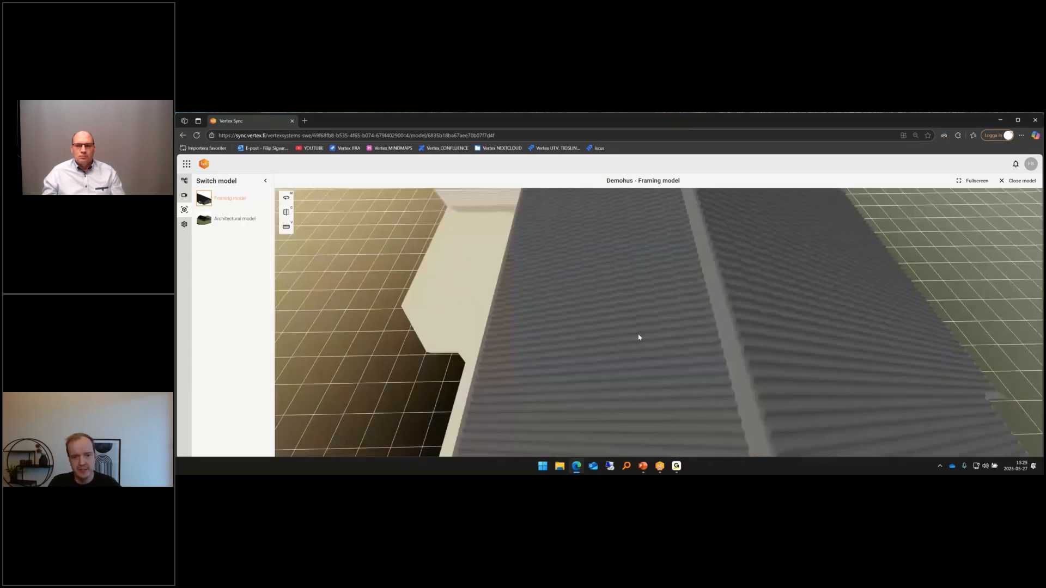
pyautogui.scroll(-2, 640, 341)
pyautogui.scroll(-3, 708, 337)
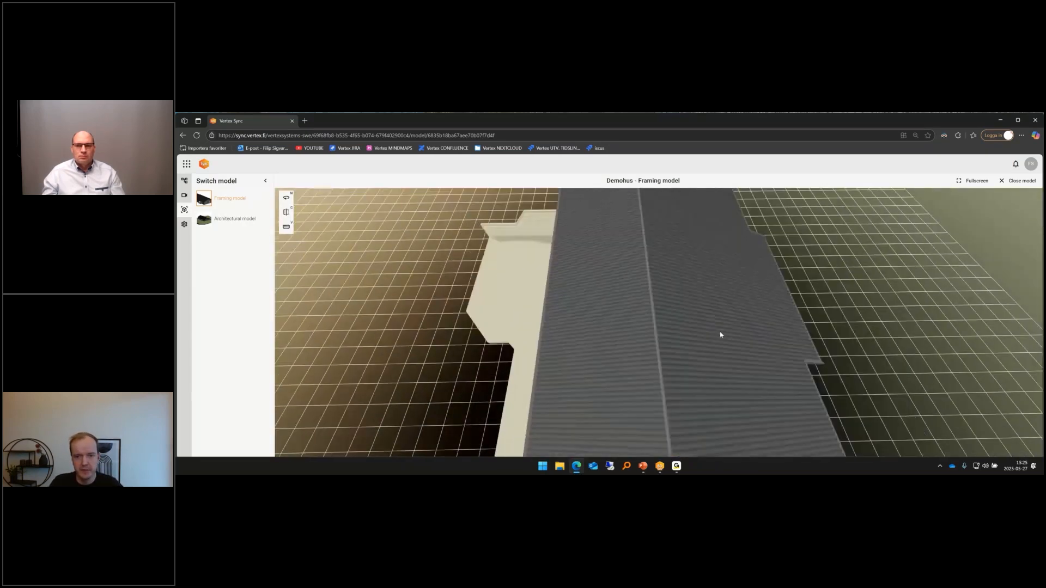
pyautogui.moveTo(719, 336)
pyautogui.mouseDown()
pyautogui.moveTo(719, 354)
pyautogui.moveTo(707, 320)
pyautogui.mouseUp()
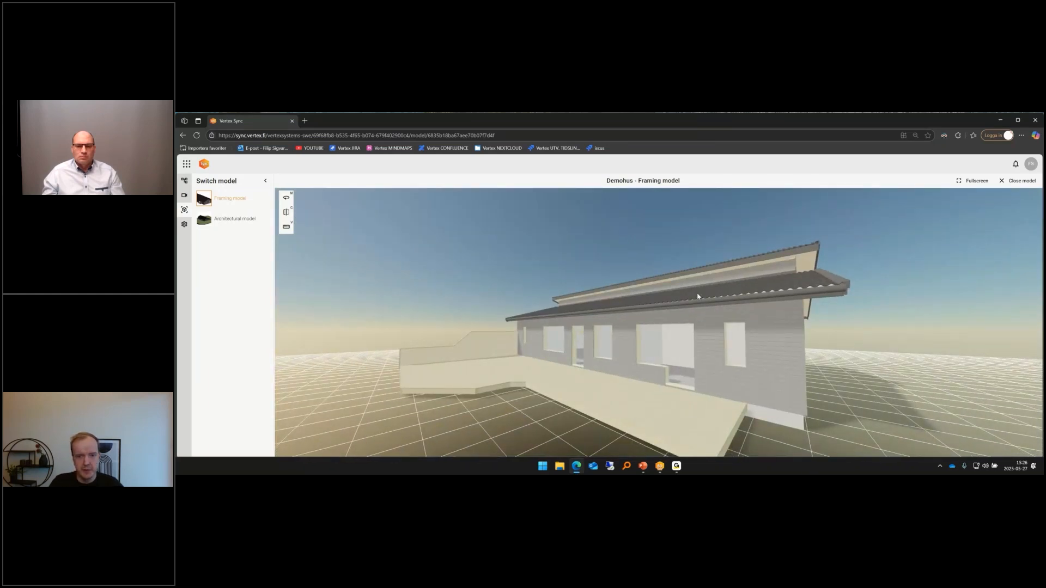
# Step: Clip the framing model with the box down through the walls and hide the clipping planes
pyautogui.press('c')
pyautogui.moveTo(637, 311); pyautogui.dragTo(636, 344)
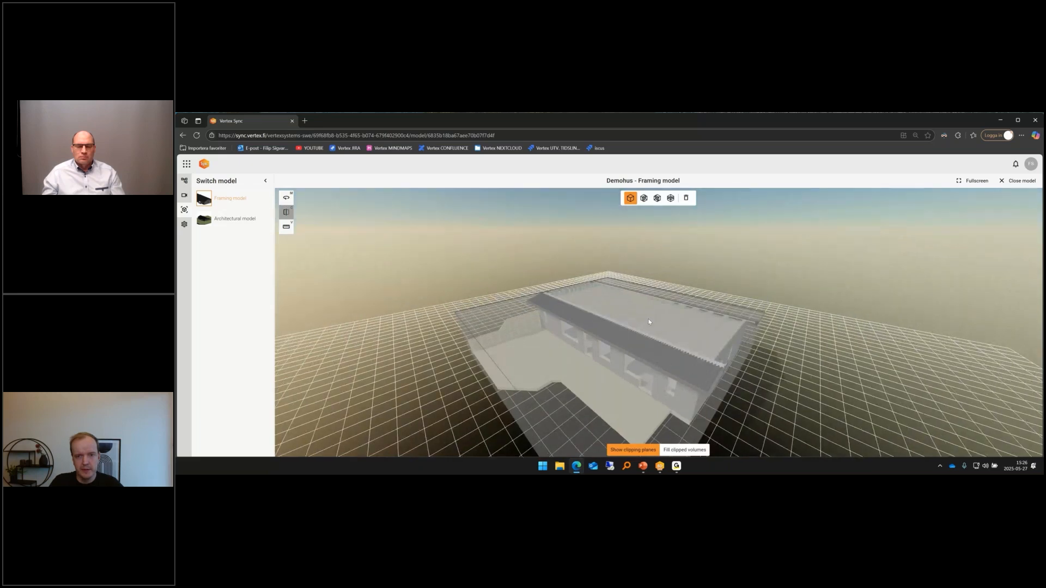
pyautogui.moveTo(648, 322); pyautogui.dragTo(613, 354)
pyautogui.click(645, 453)
# Step: Show the information for a wall sheet inside the far room of the framing model
pyautogui.scroll(-5, 576, 304)
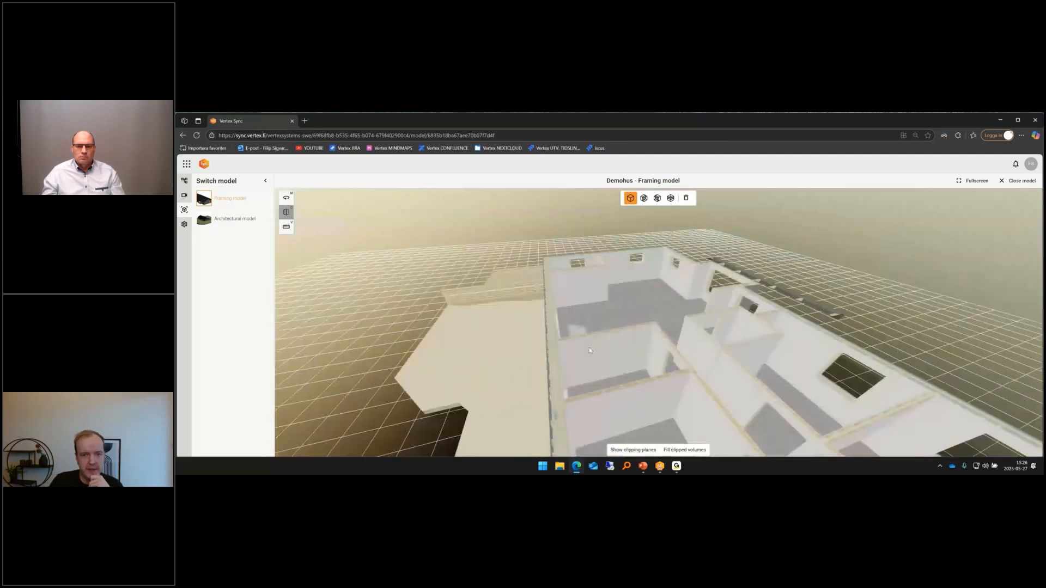
pyautogui.rightClick(590, 282)
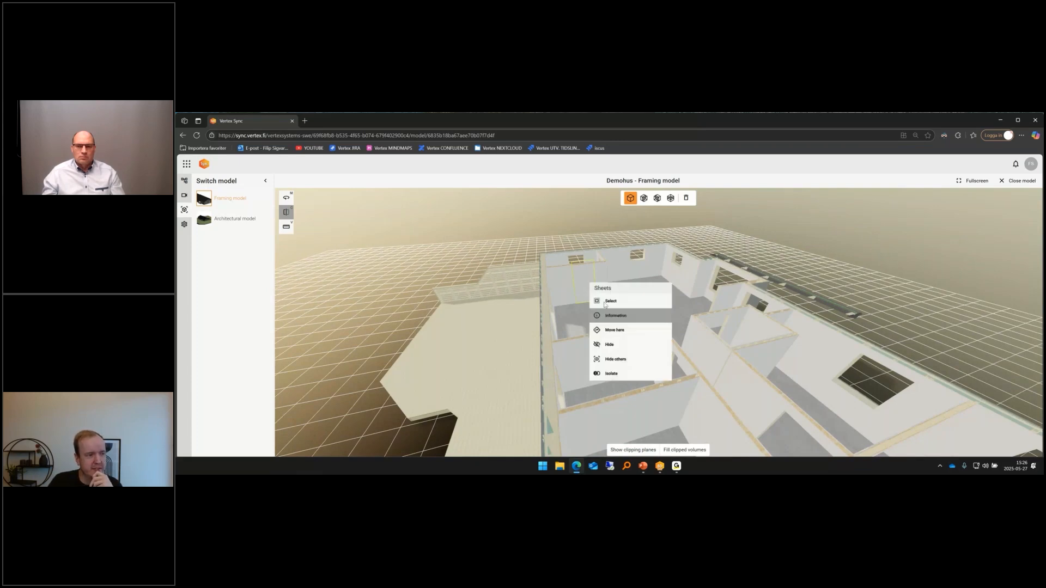
pyautogui.click(606, 315)
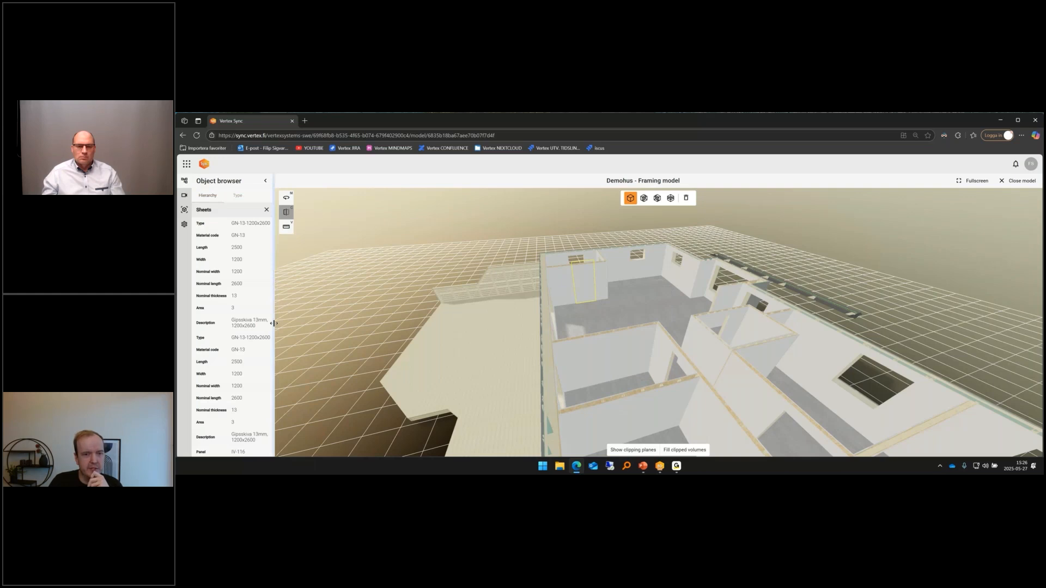
# Step: Inspect the clipped framing model's rooms and openings from above, from several sides and from farther away
pyautogui.moveTo(280, 324); pyautogui.dragTo(584, 273)
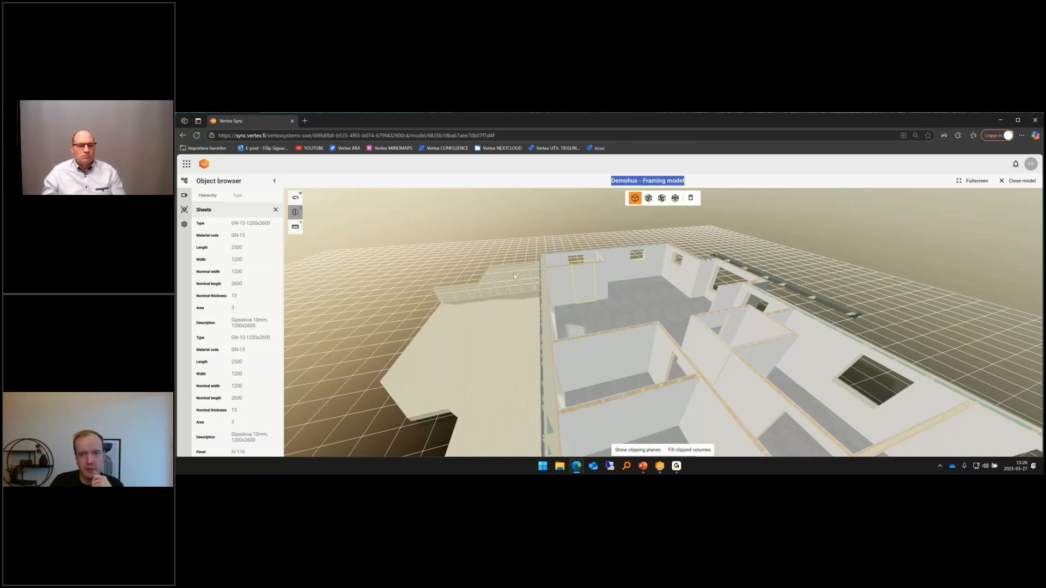
pyautogui.moveTo(514, 273); pyautogui.dragTo(795, 187)
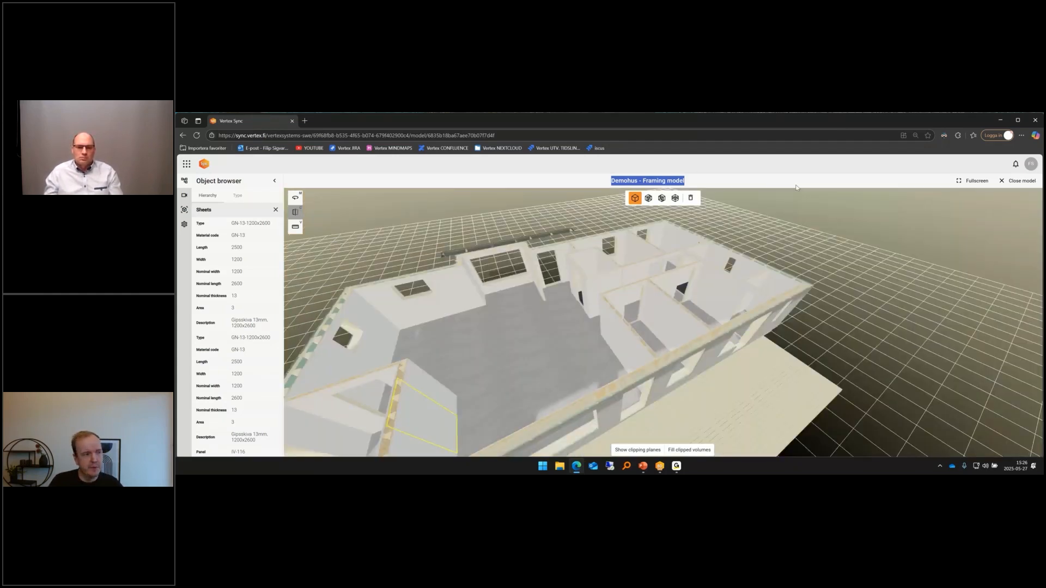
pyautogui.moveTo(796, 187); pyautogui.dragTo(566, 320)
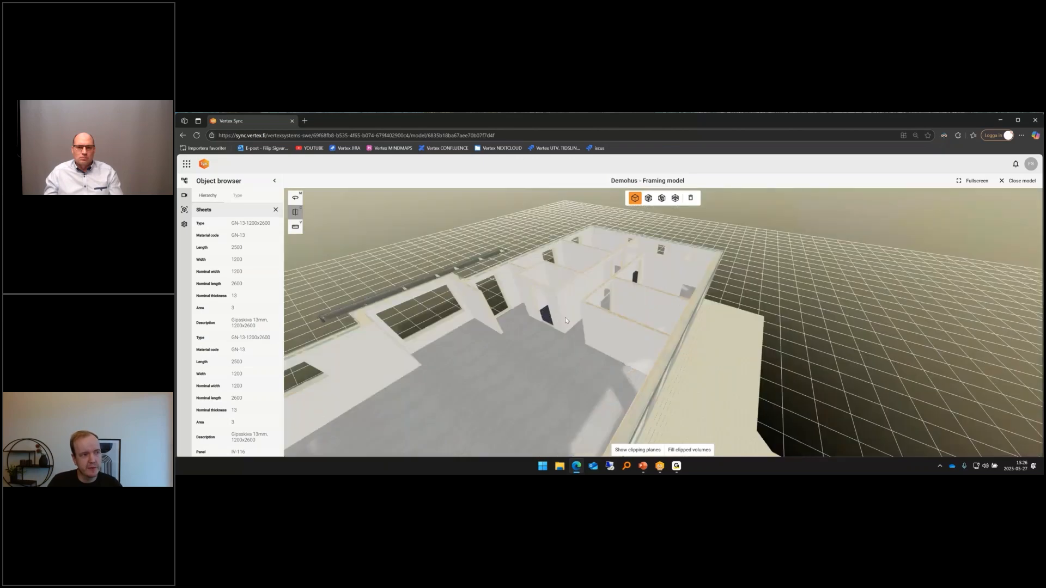
pyautogui.scroll(-5, 565, 317)
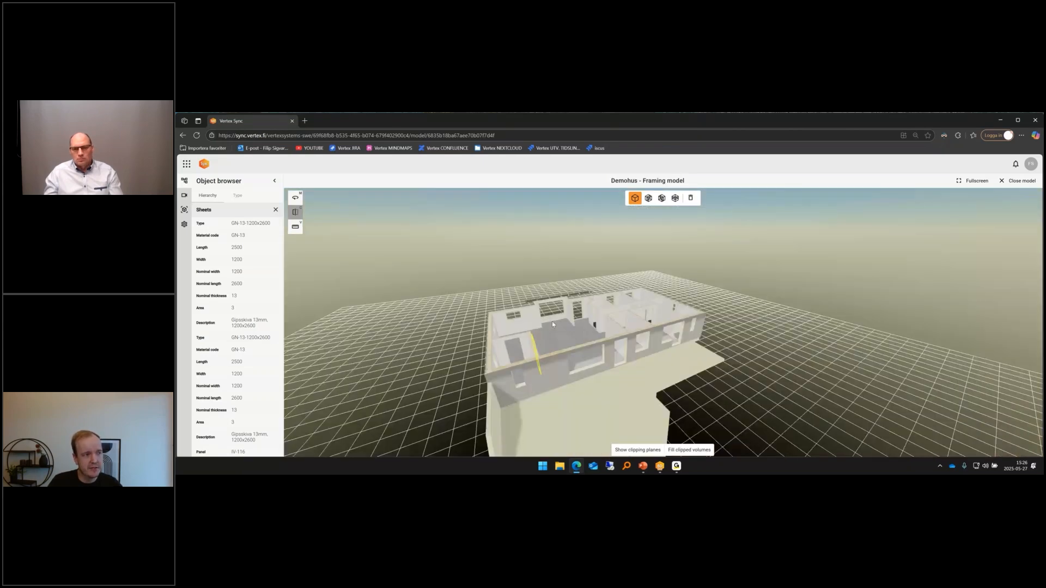
pyautogui.moveTo(552, 325); pyautogui.dragTo(474, 284)
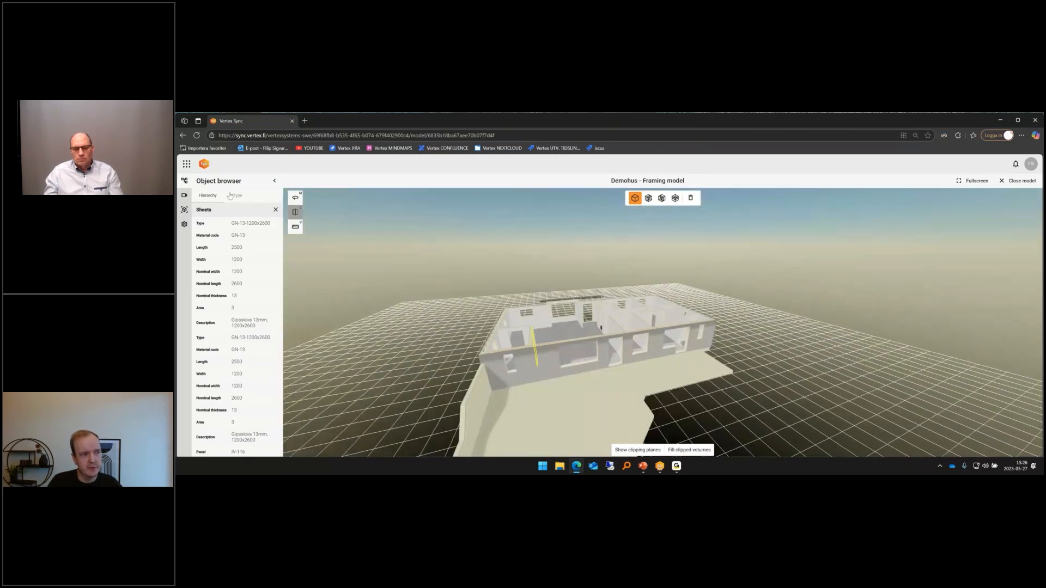
# Step: Return to the building list, filter it by the Demo label and open the Demohus building
pyautogui.click(205, 165)
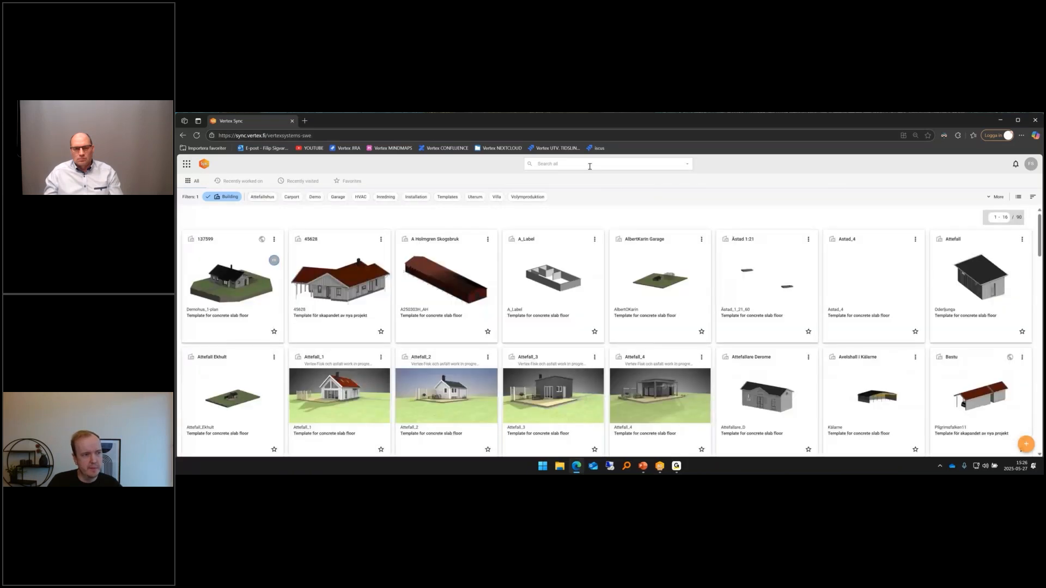
pyautogui.click(315, 197)
pyautogui.click(225, 242)
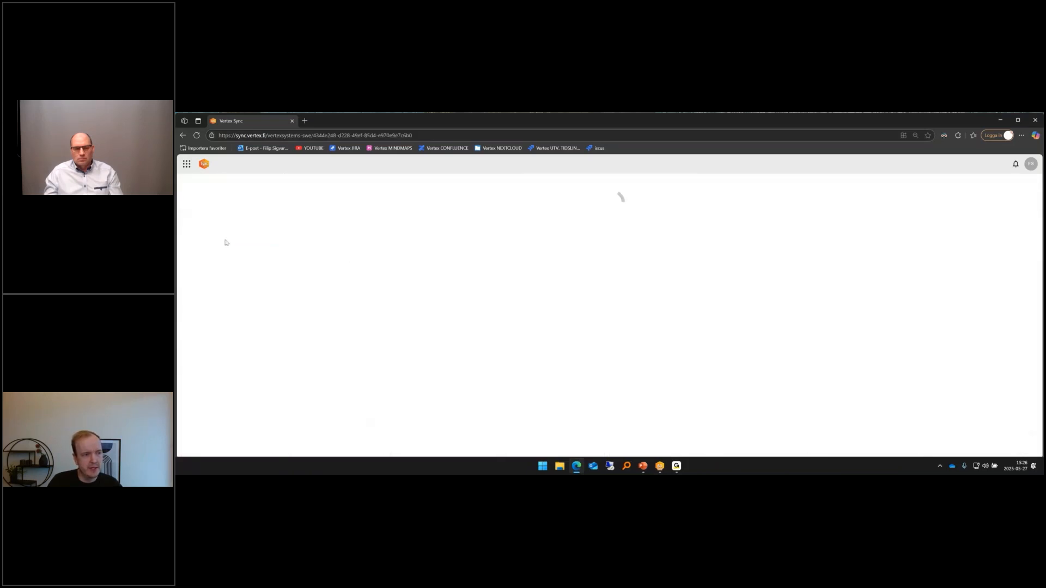
pyautogui.scroll(-1, 230, 320)
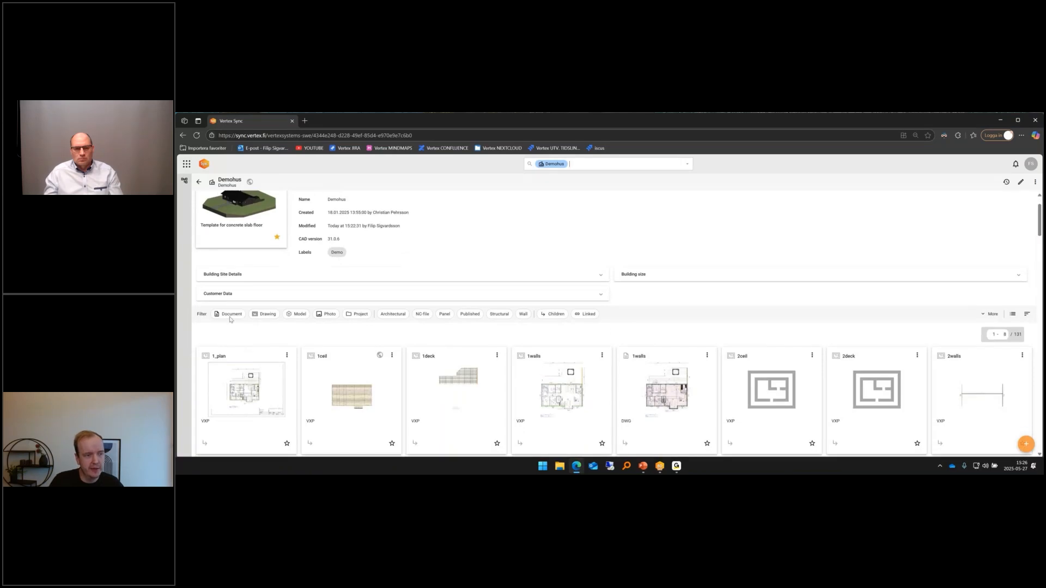
# Step: Filter Demohus's content to models, view the Architectural model's share settings, and remove the filter
pyautogui.click(297, 316)
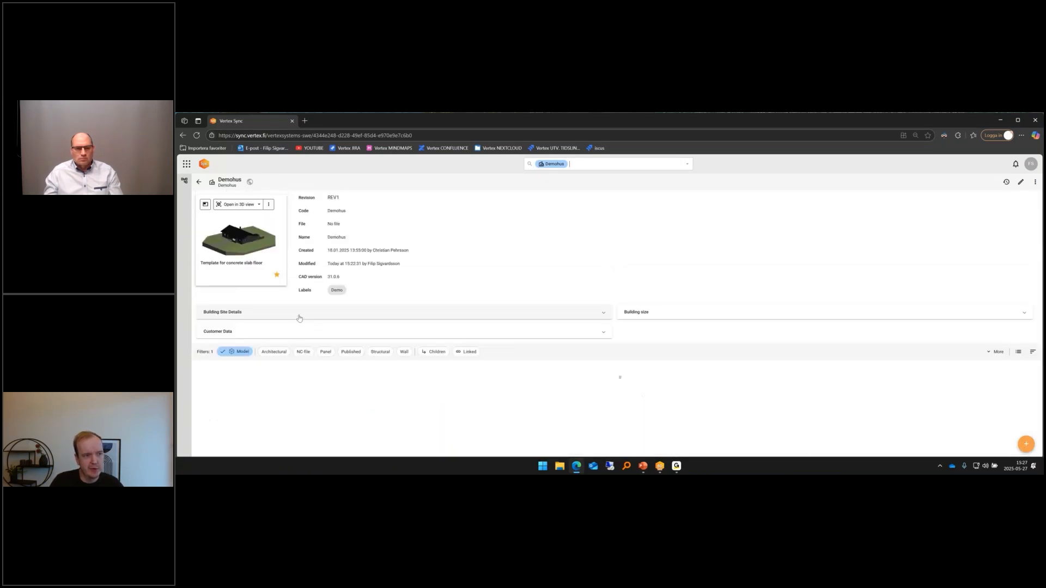
pyautogui.rightClick(229, 358)
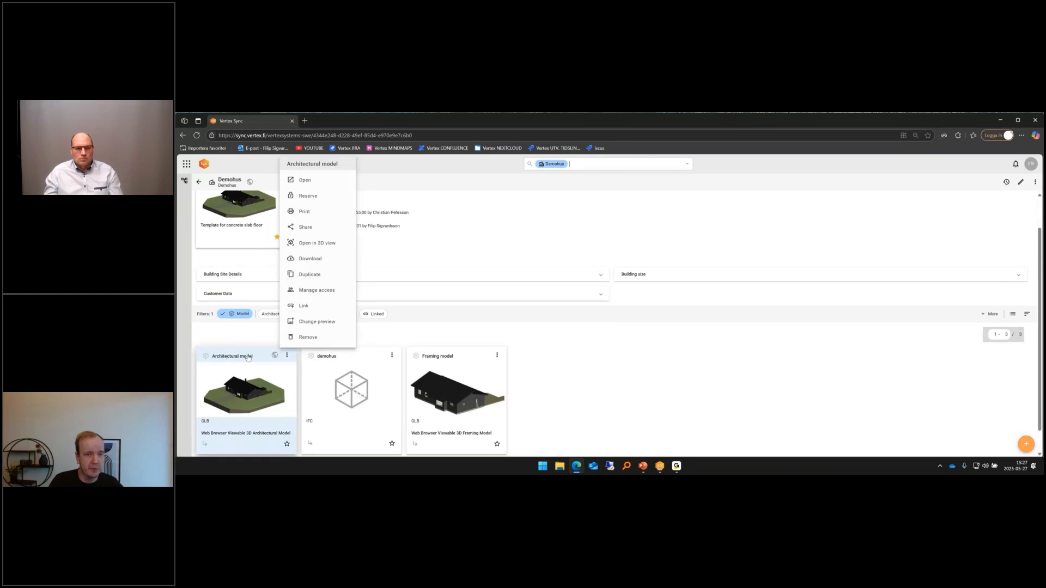
pyautogui.click(303, 228)
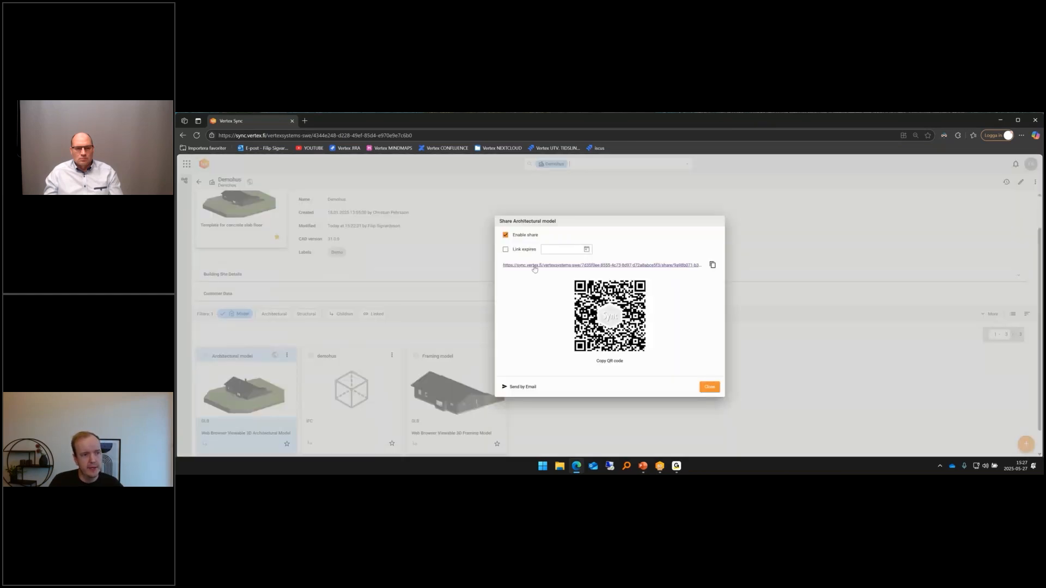
pyautogui.click(300, 346)
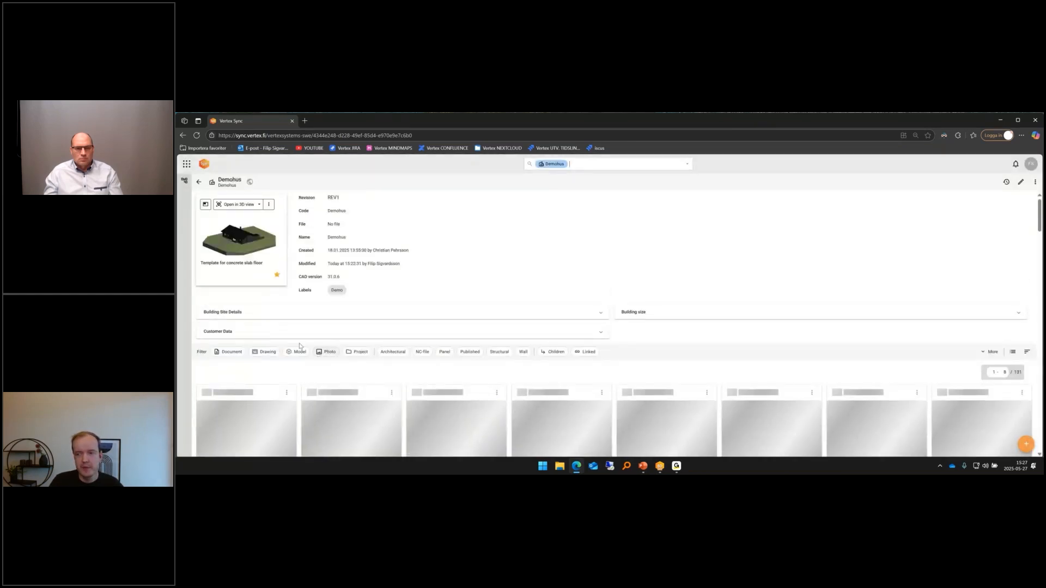
# Step: Show the options for adding new objects or importing files to Demohus without adding anything
pyautogui.scroll(-1, 885, 358)
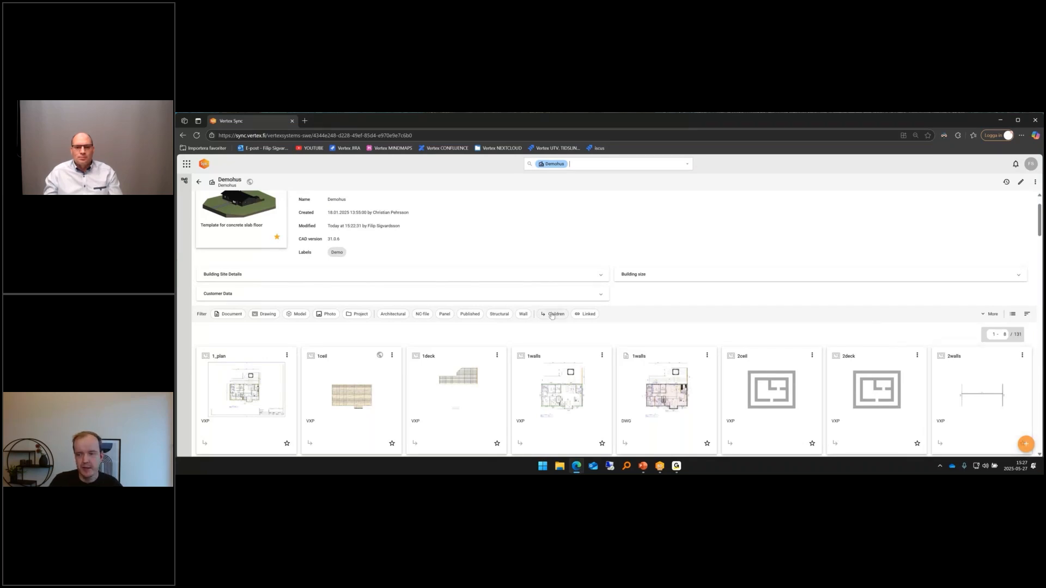
pyautogui.scroll(1, 278, 217)
pyautogui.scroll(-1, 277, 217)
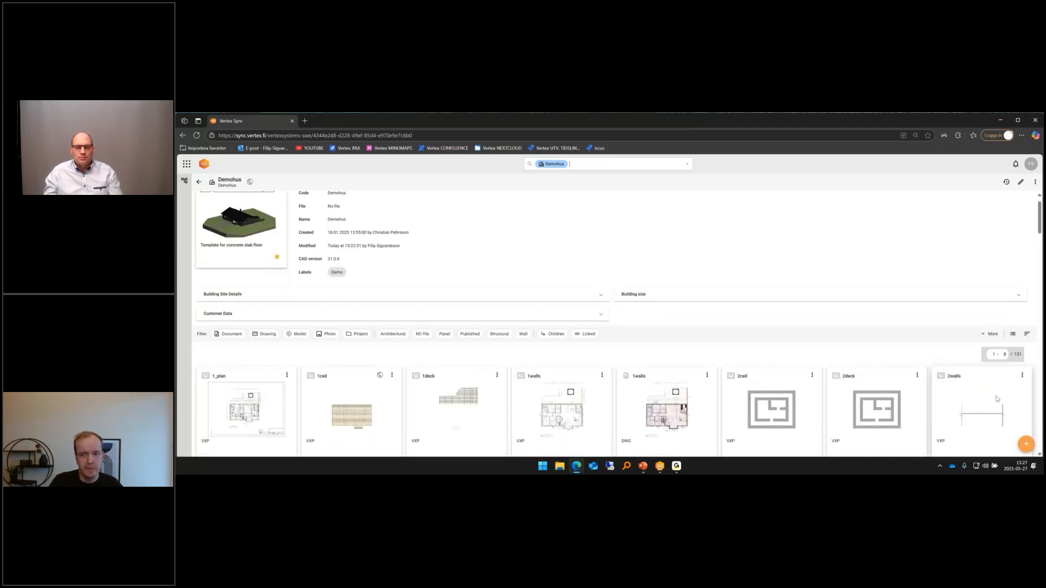
pyautogui.click(1027, 444)
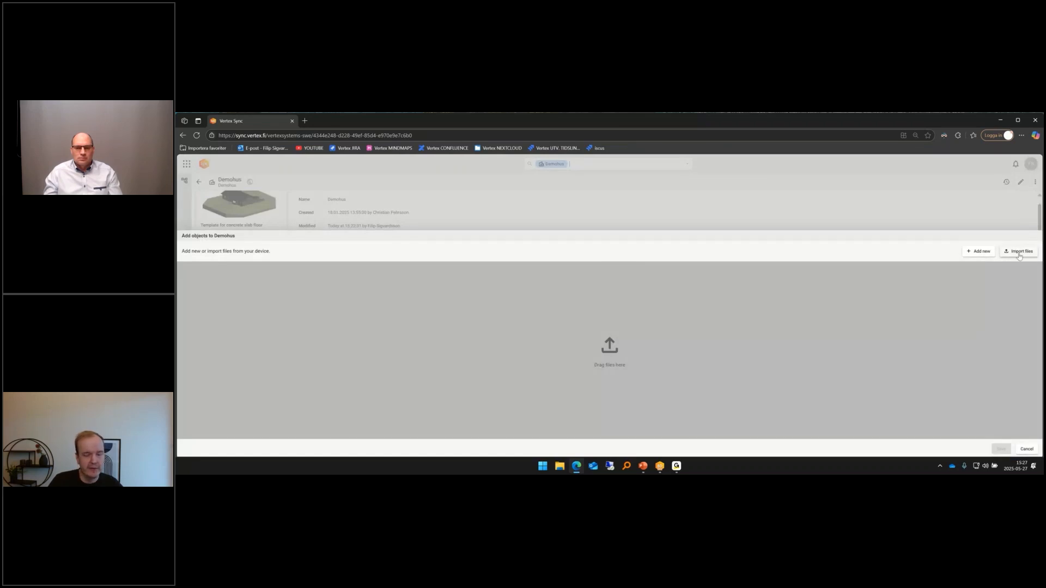
pyautogui.click(1027, 449)
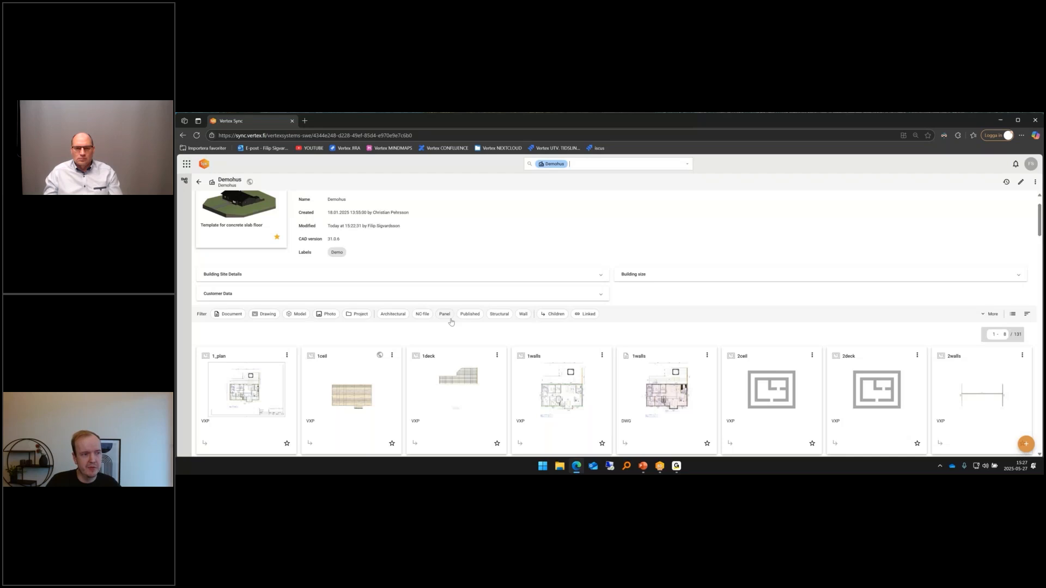
# Step: Filter Demohus's content to photos, view the production image IMG_6660.jpg, and clear the photo filter
pyautogui.click(325, 314)
pyautogui.scroll(-1, 364, 336)
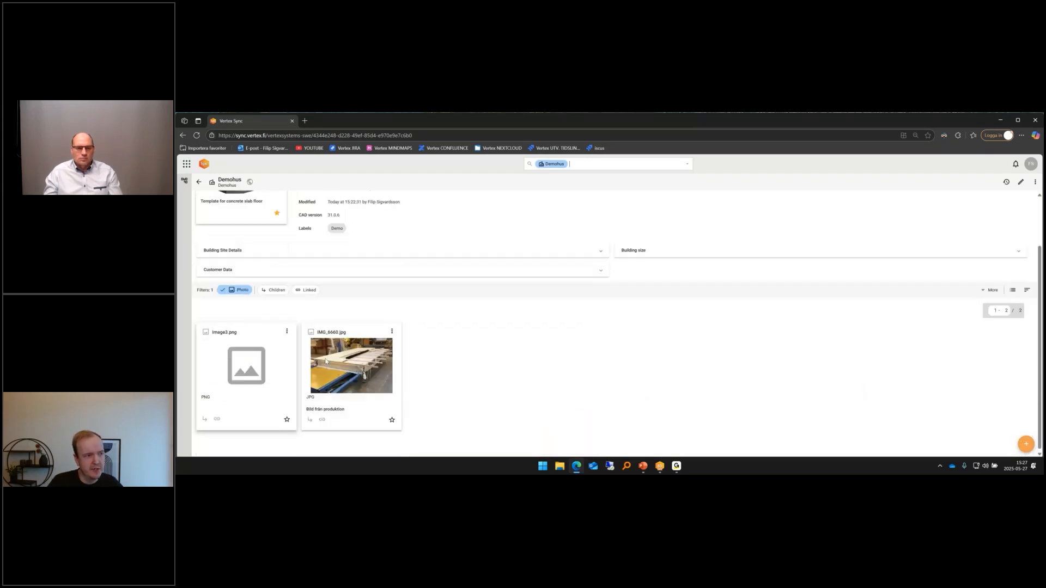
pyautogui.doubleClick(363, 336)
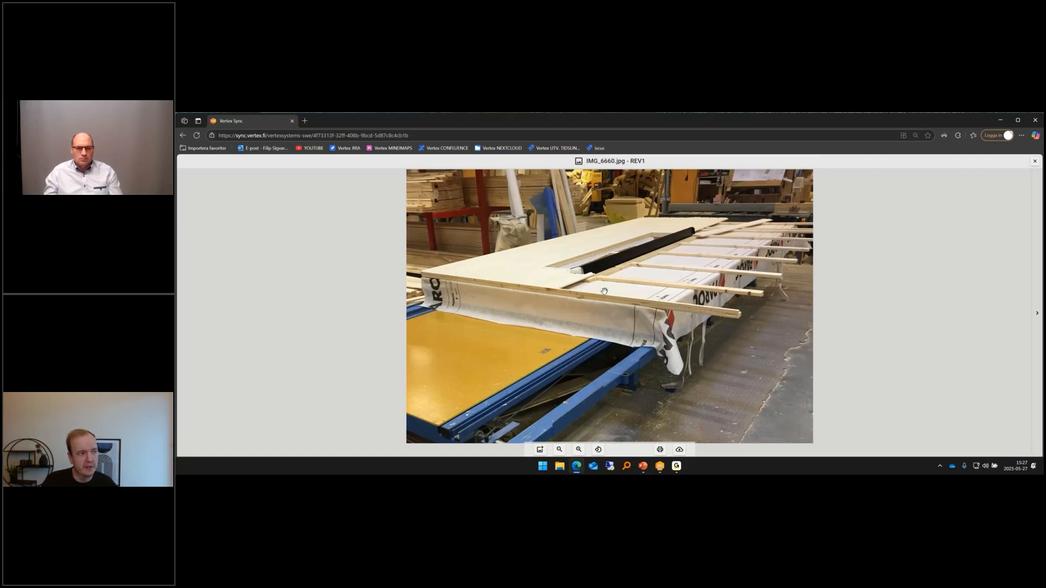
pyautogui.press('Escape')
pyautogui.click(199, 183)
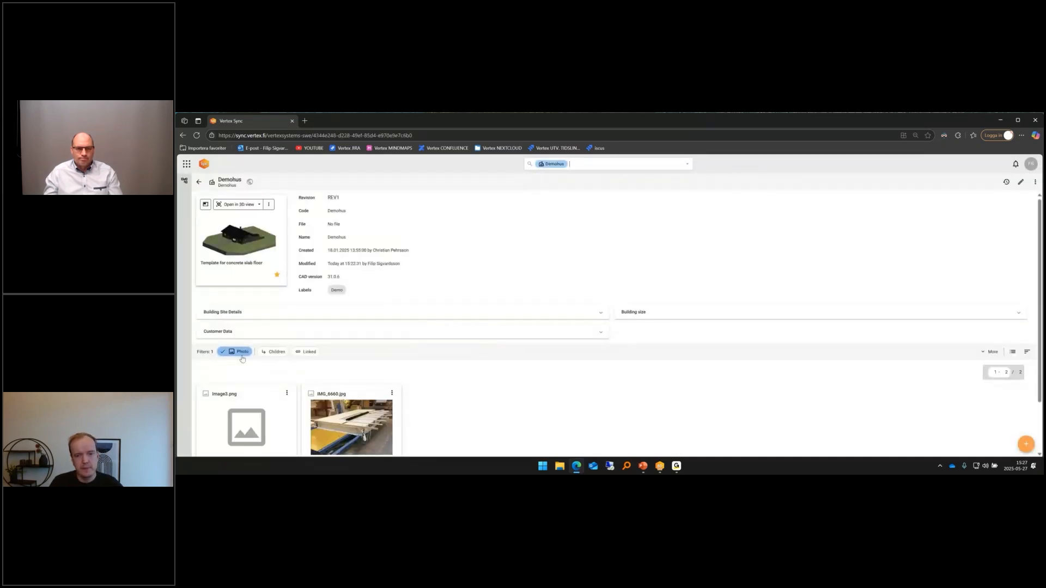
pyautogui.click(236, 351)
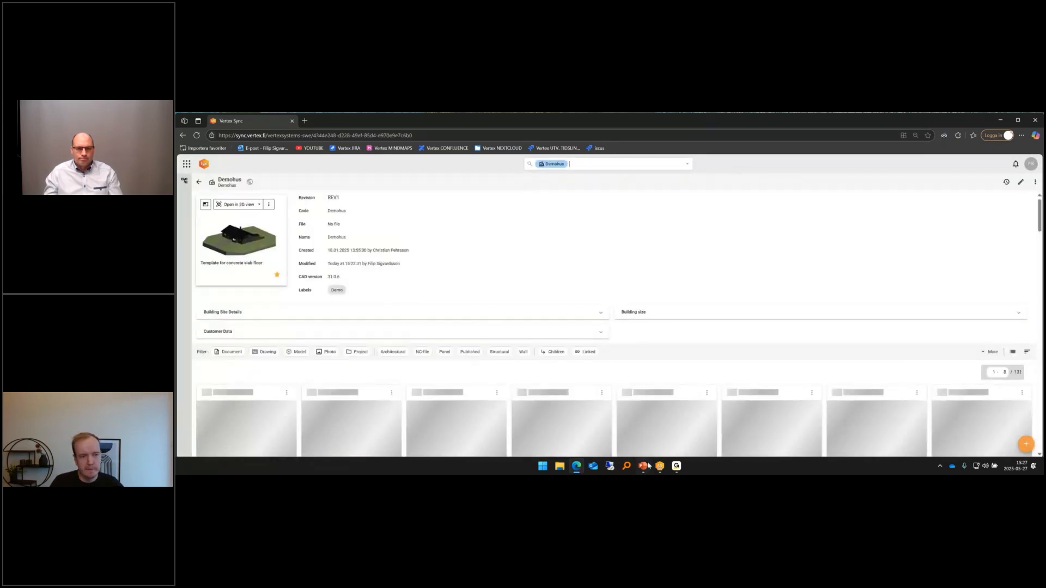
# Step: Switch to the PowerPoint presentation, preview the slide "How to start using Vertex BD with Vertex Sync" and end the slide show
pyautogui.moveTo(647, 470)
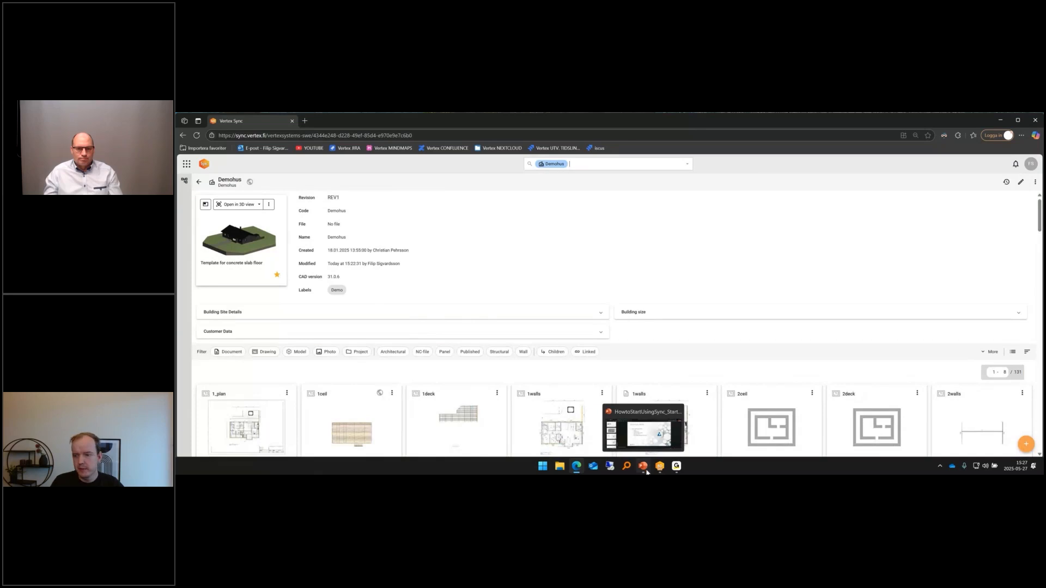
pyautogui.click(647, 472)
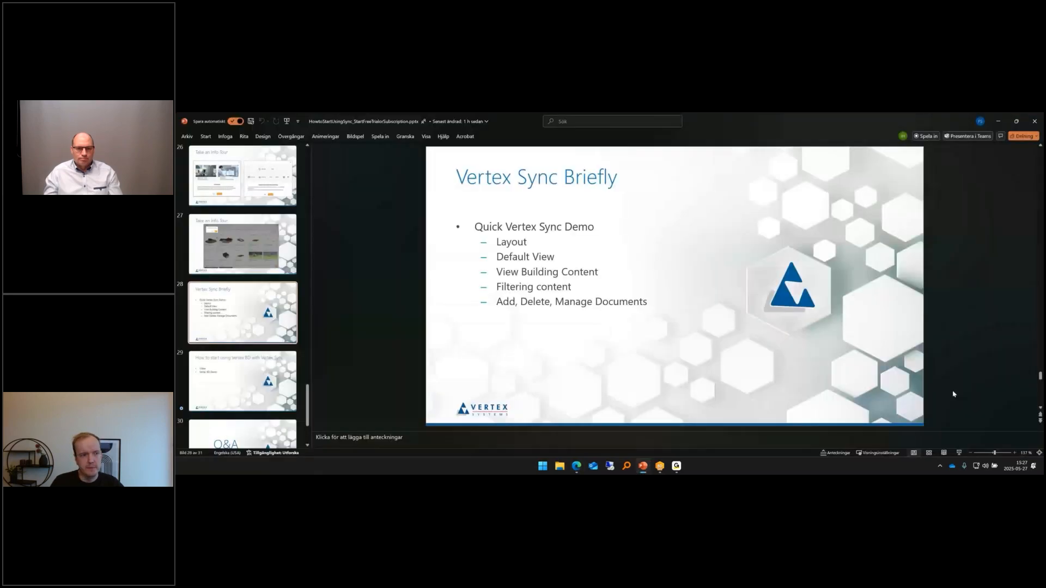
pyautogui.click(959, 456)
pyautogui.click(613, 299)
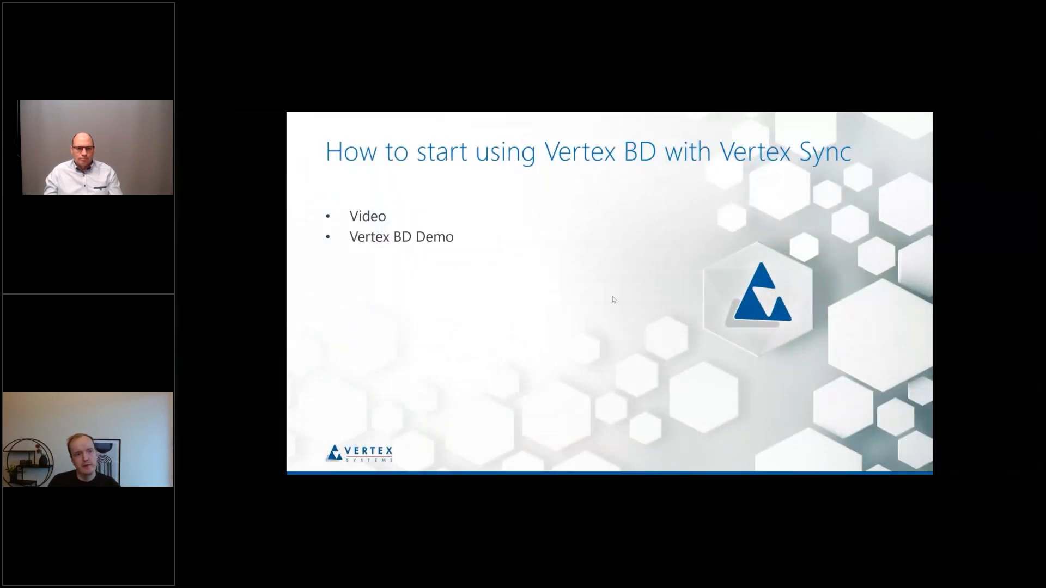
pyautogui.click(614, 300)
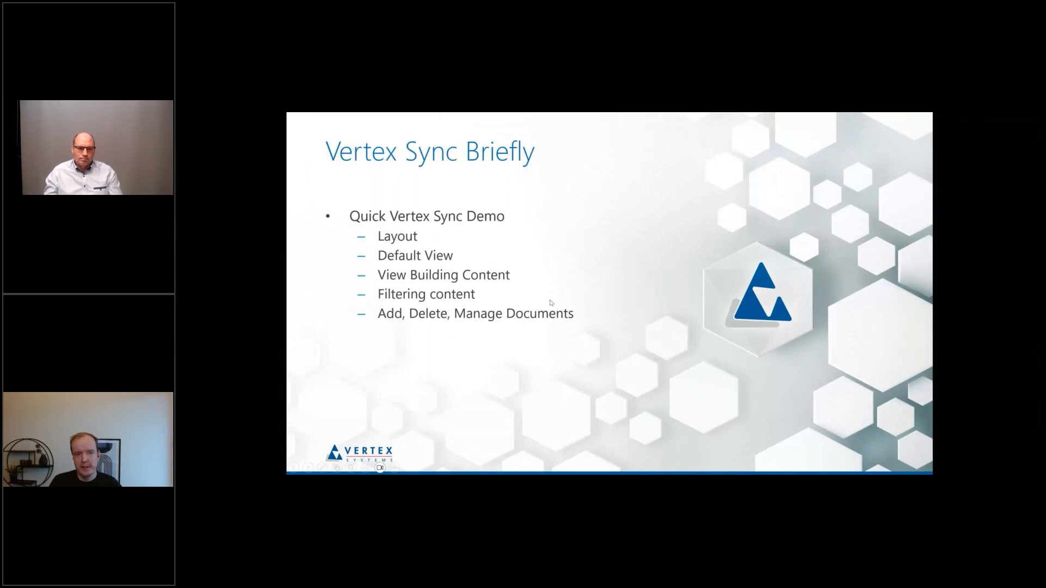
pyautogui.press('Escape')
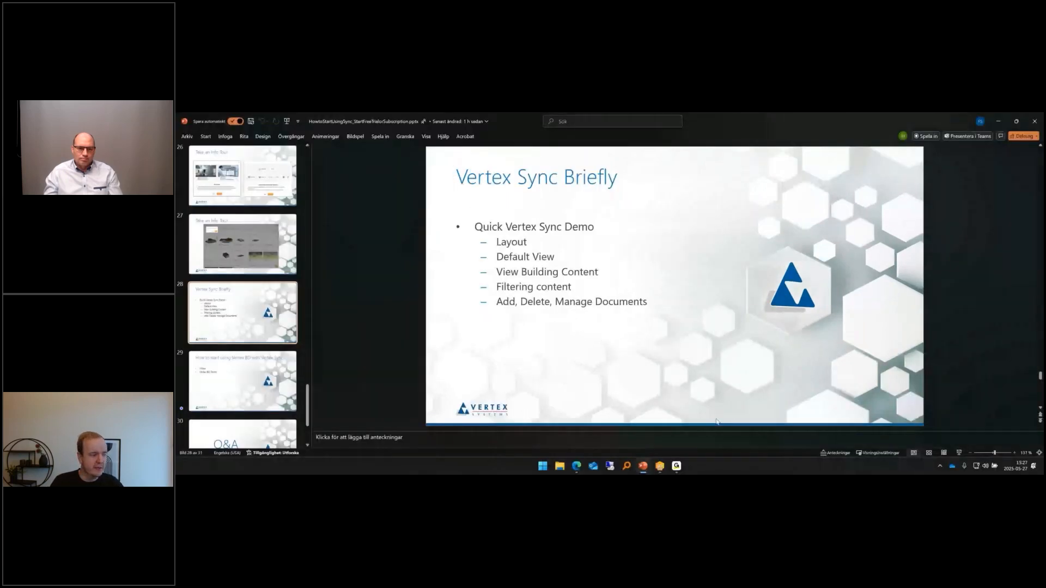
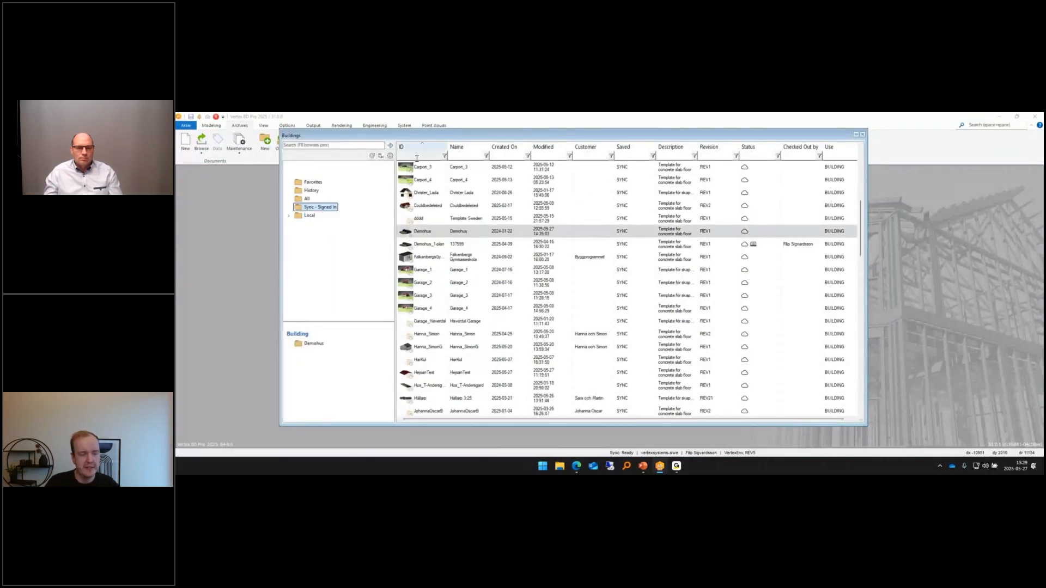
# Step: Look through the Sync buildings in Vertex BD's Buildings archive and open Demohus
pyautogui.scroll(-5, 459, 305)
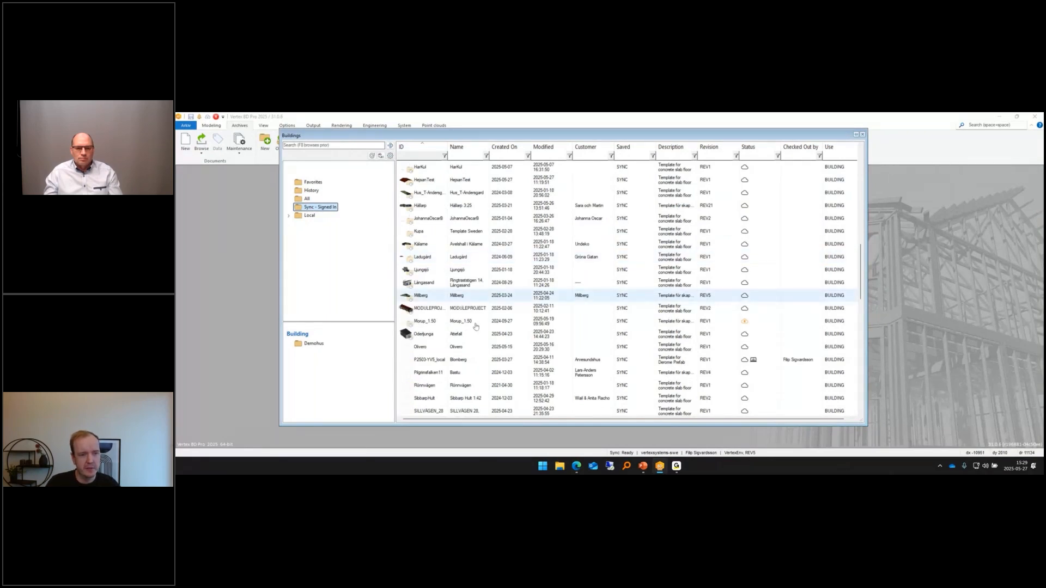
pyautogui.scroll(3, 458, 319)
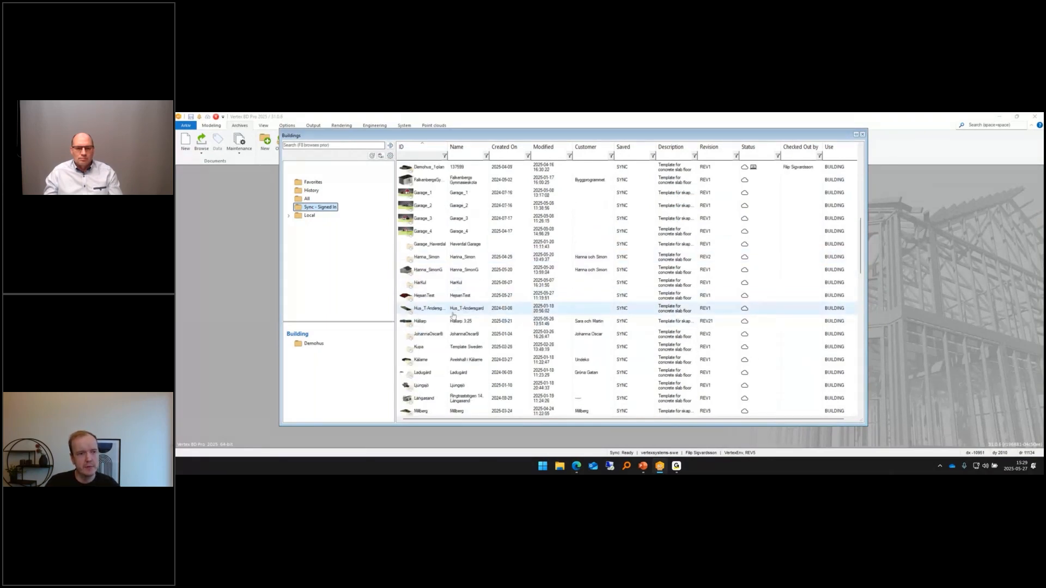
pyautogui.scroll(6, 453, 316)
pyautogui.scroll(-2, 453, 315)
pyautogui.doubleClick(433, 310)
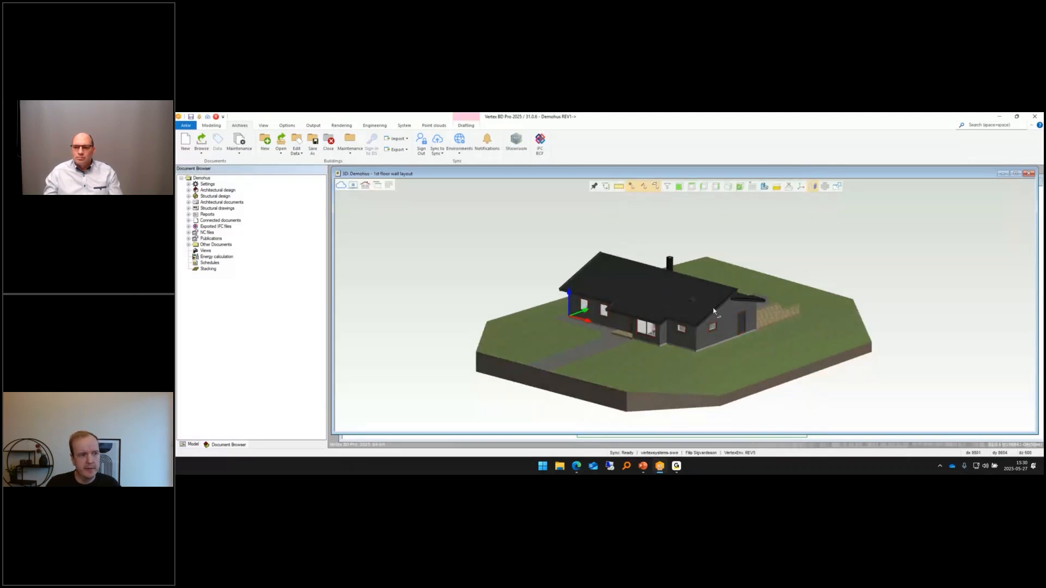
# Step: Bring up the 2D drawing of Demohus's 1st floor wall layout and check its Sync status
pyautogui.click(365, 186)
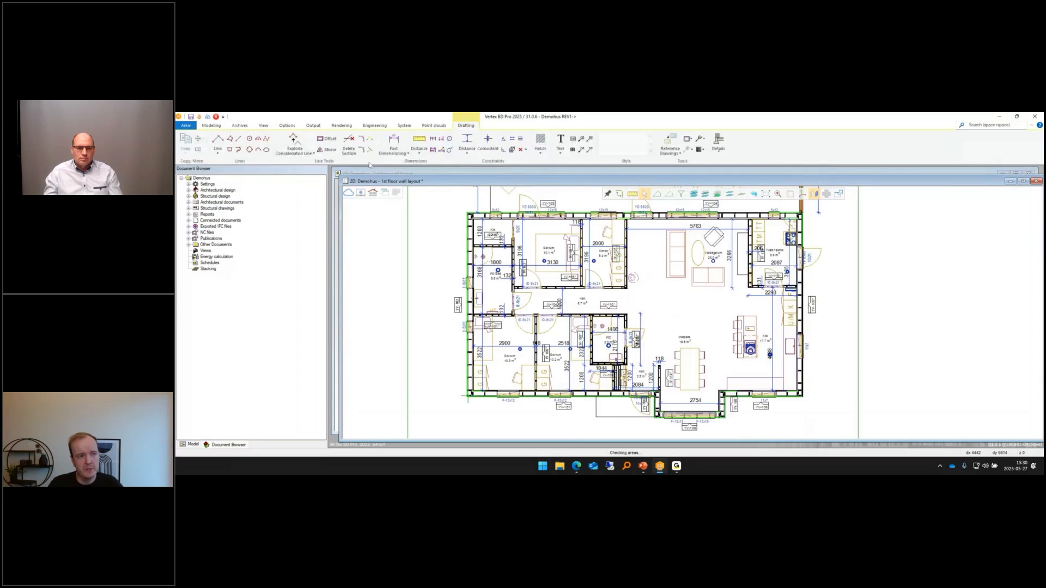
pyautogui.moveTo(349, 195)
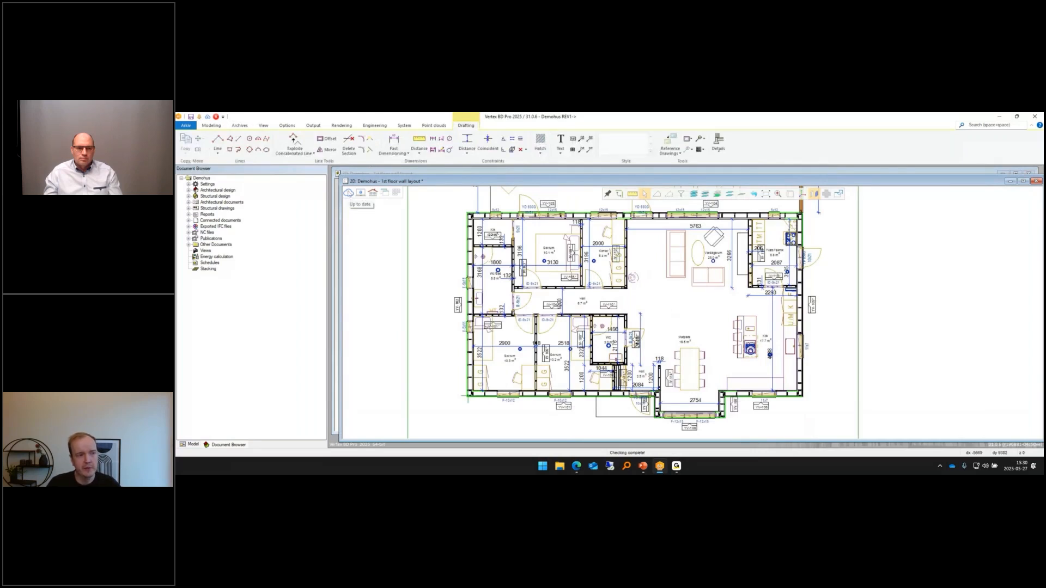
pyautogui.click(349, 195)
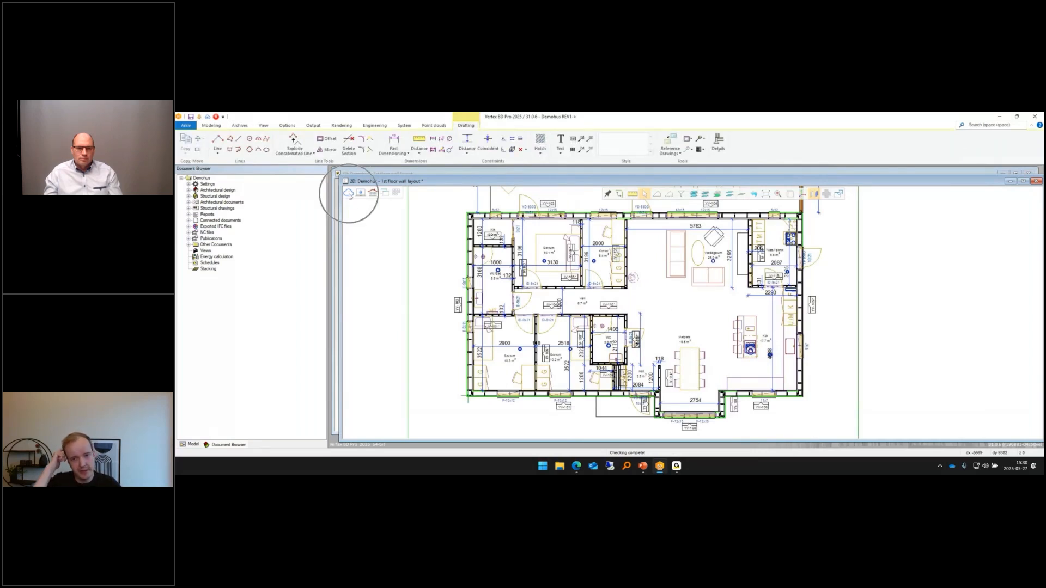
pyautogui.click(349, 196)
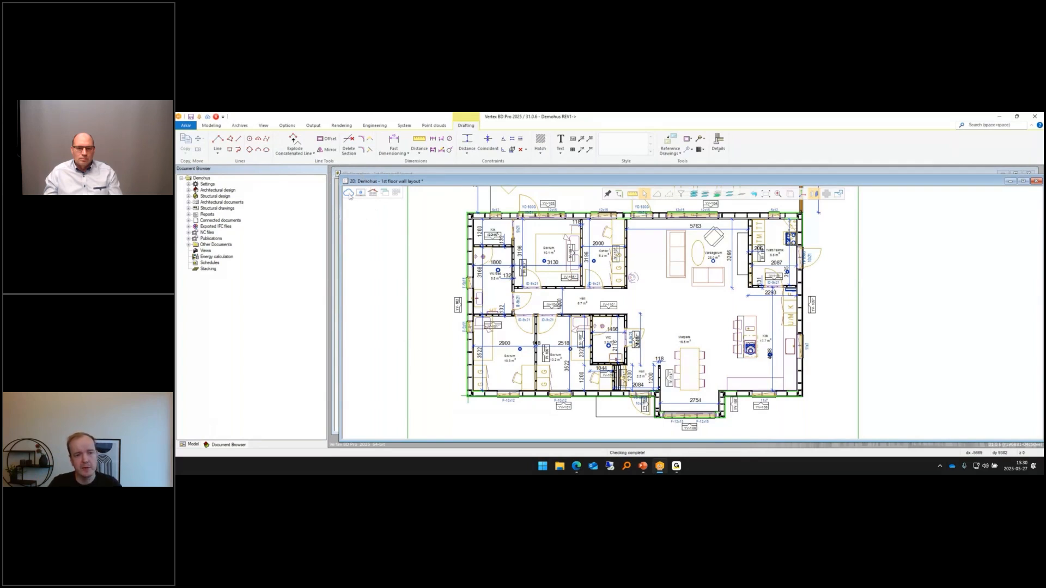
pyautogui.click(349, 196)
pyautogui.click(349, 196)
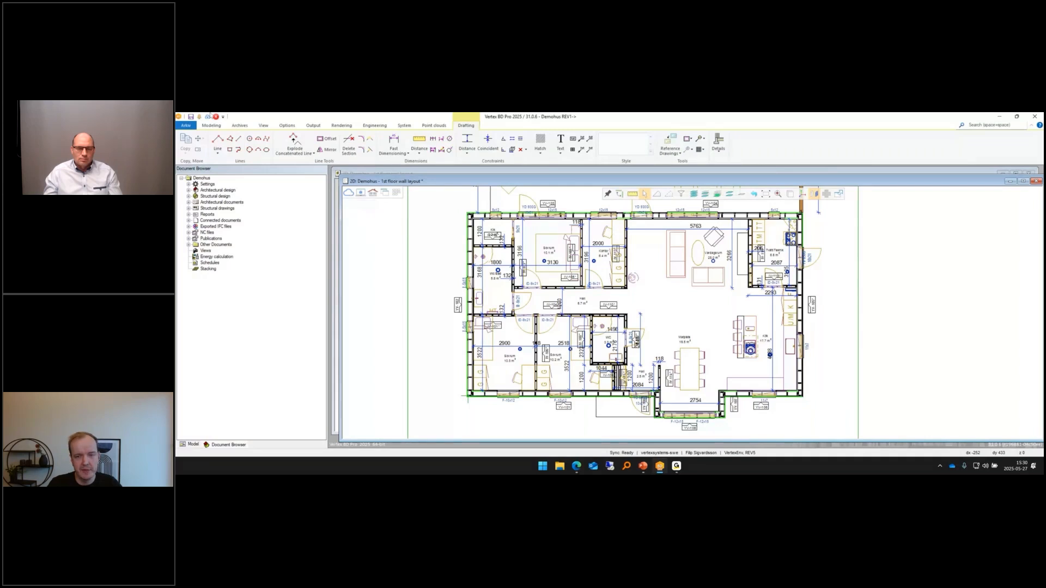
# Step: Draw a short slanted polyline segment outside the lower-right corner of the building in the 1st floor wall layout
pyautogui.click(238, 139)
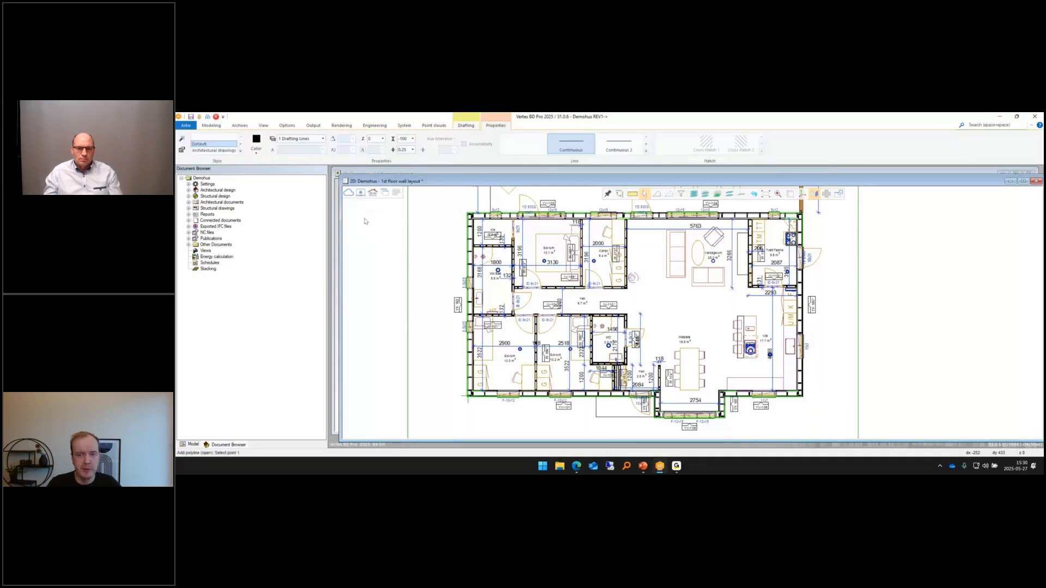
pyautogui.click(819, 409)
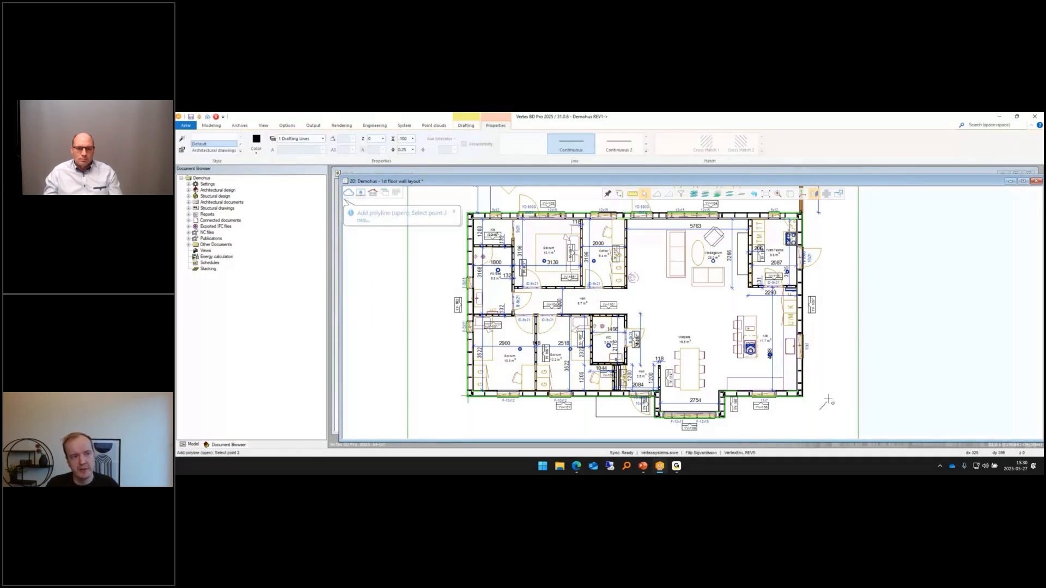
pyautogui.doubleClick(847, 361)
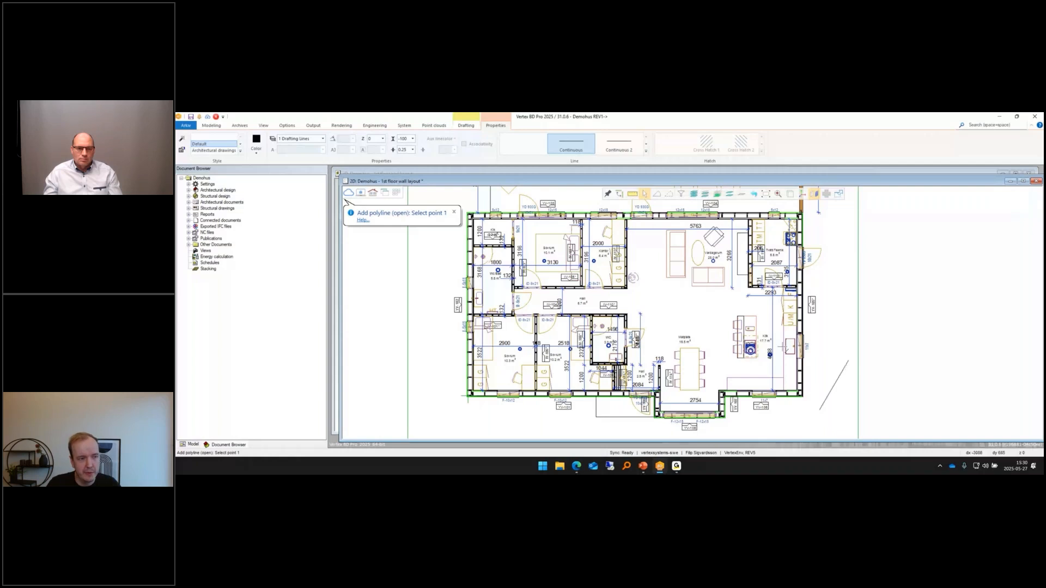
pyautogui.press('Escape')
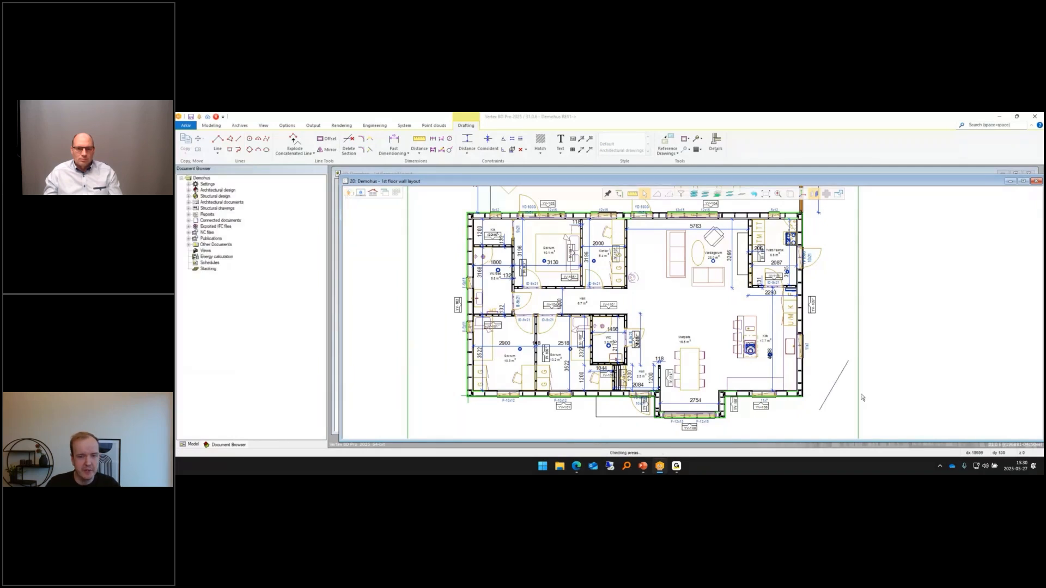
# Step: Delete the slanted line beside the building from the 1st floor wall layout
pyautogui.click(840, 376)
pyautogui.scroll(-2, 708, 327)
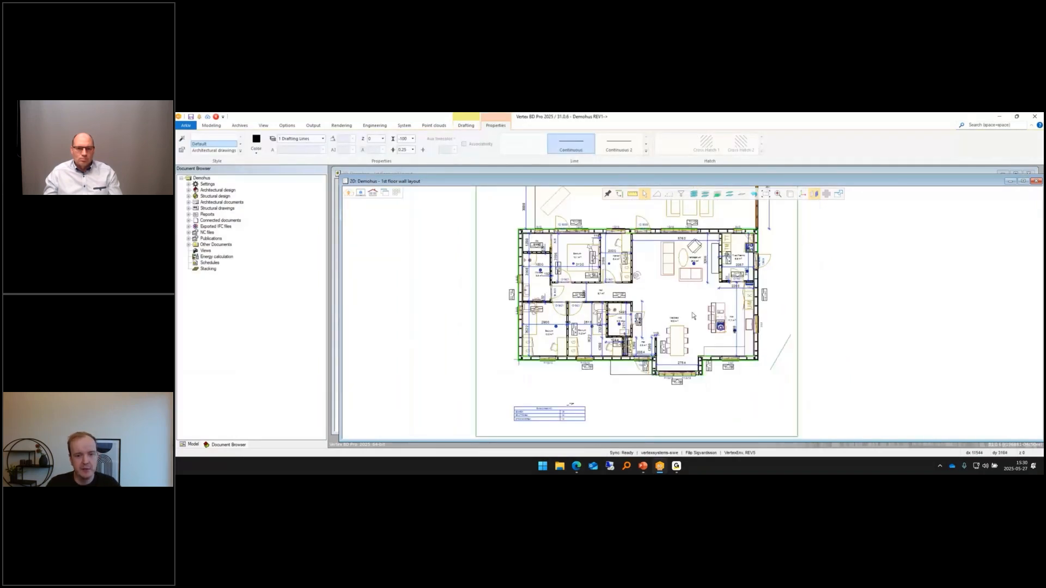
pyautogui.scroll(-2, 693, 316)
pyautogui.press('Delete')
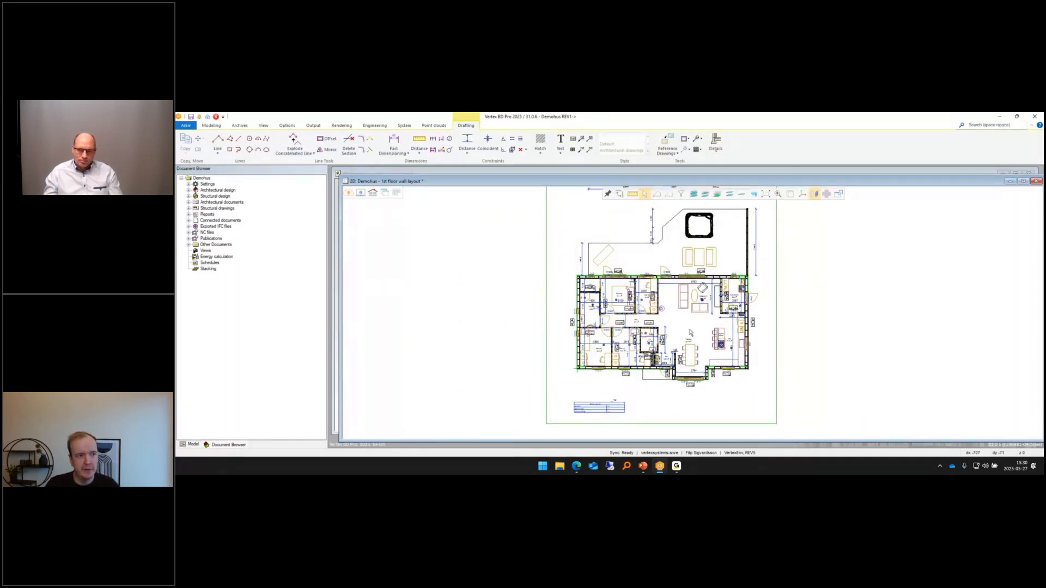
pyautogui.moveTo(678, 317); pyautogui.dragTo(676, 320)
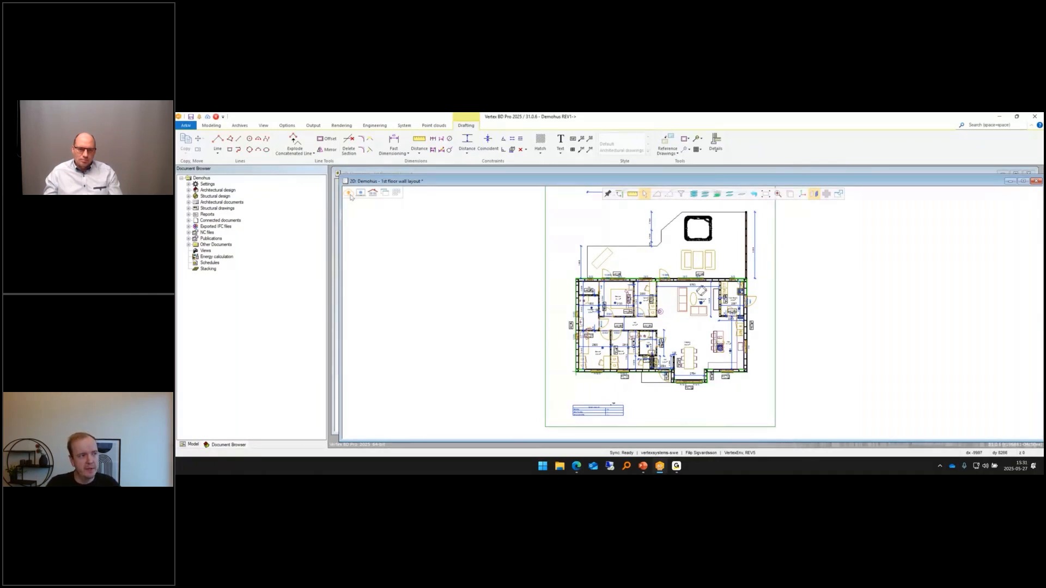
# Step: Start syncing Demohus to Sync as a new revision with the check-in comment "Added extra guide lines"
pyautogui.click(187, 126)
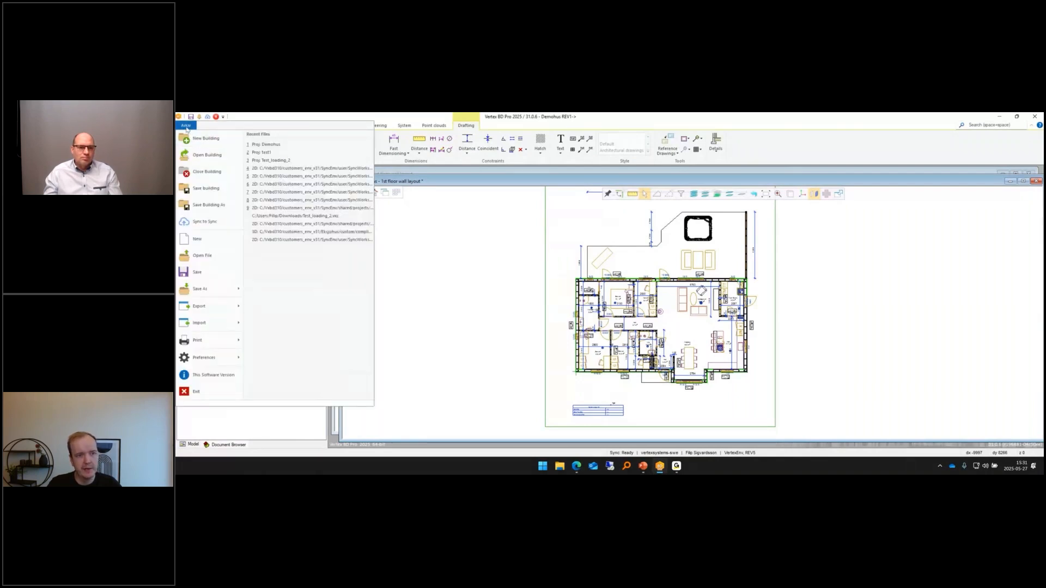
pyautogui.click(205, 221)
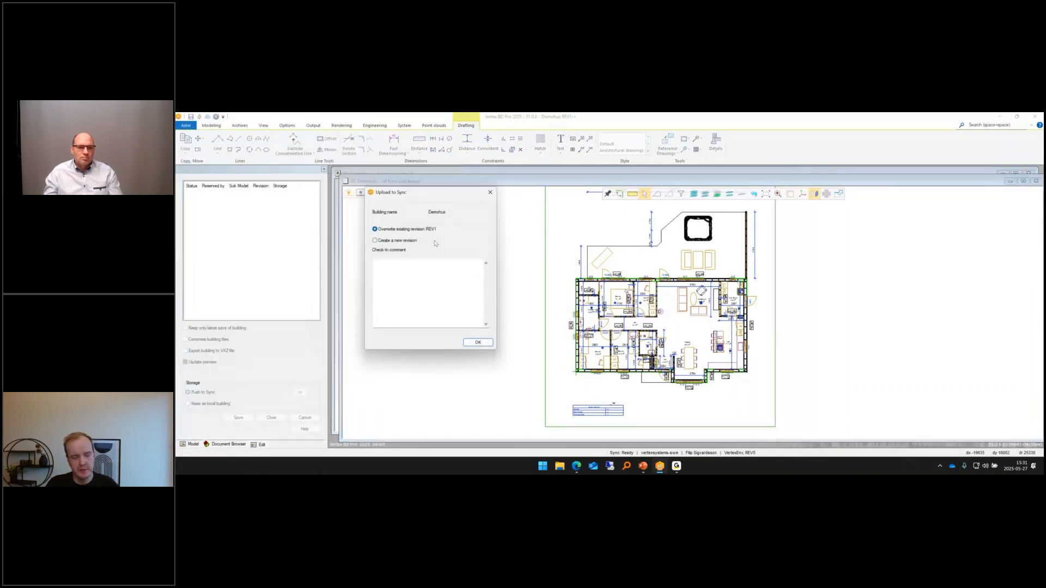
pyautogui.click(418, 274)
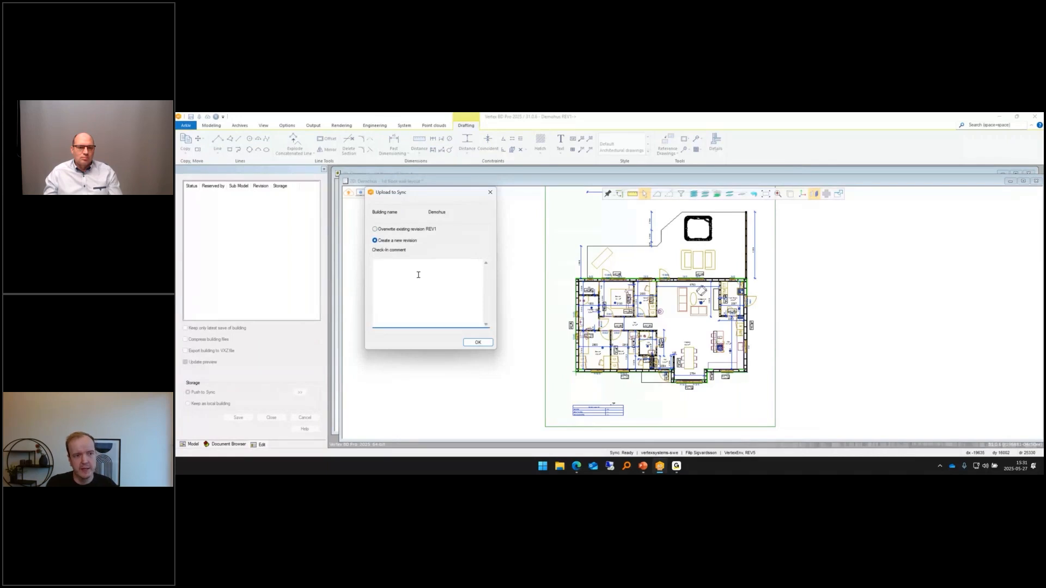
pyautogui.write('Add')
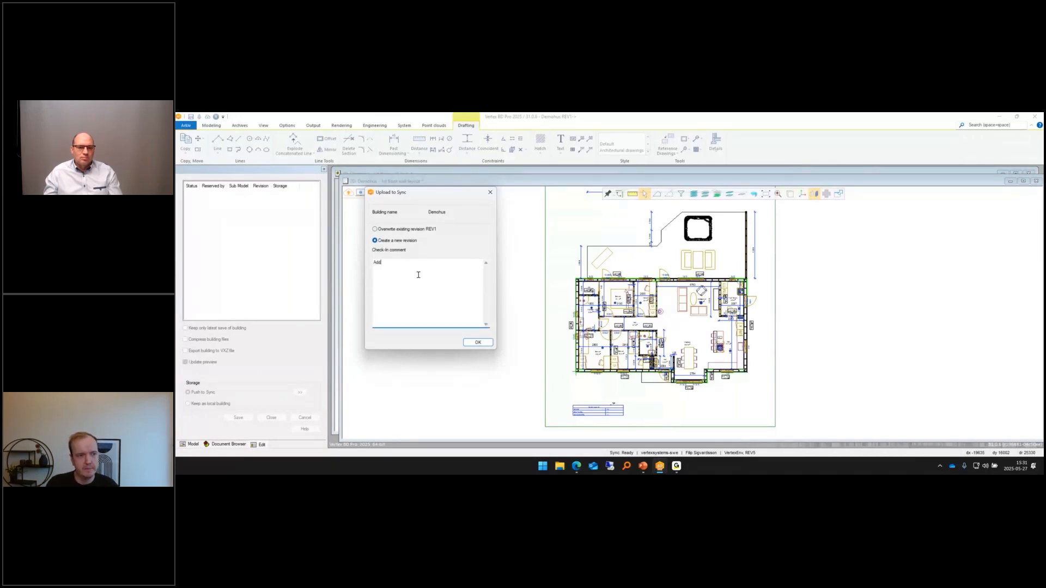
pyautogui.write('ed ex')
pyautogui.write('tra window')
pyautogui.click(485, 343)
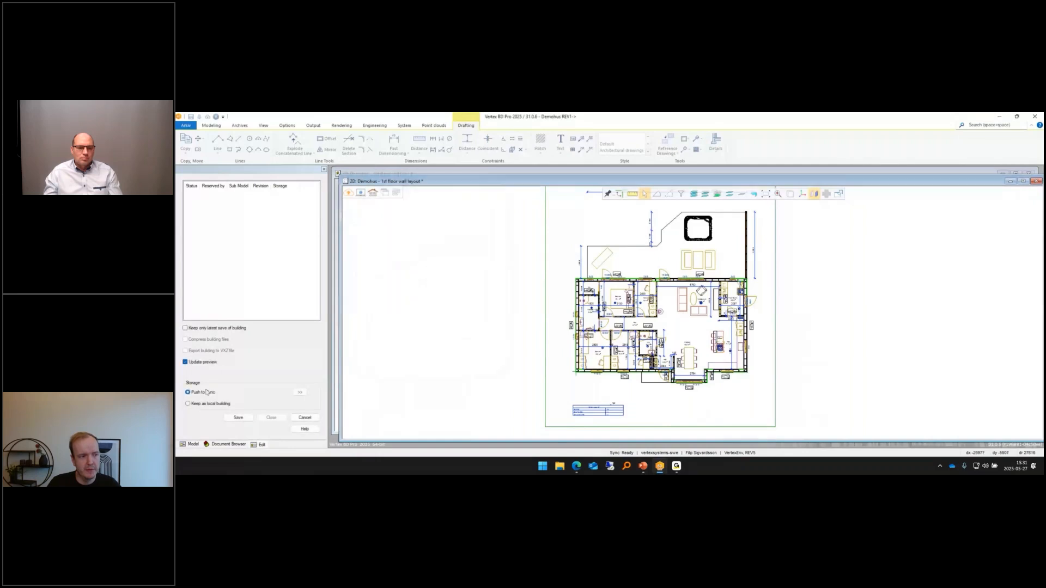
# Step: Save Demohus with storage set to Push to Sync, accept the project data with its customer field, and continue syncing
pyautogui.click(238, 417)
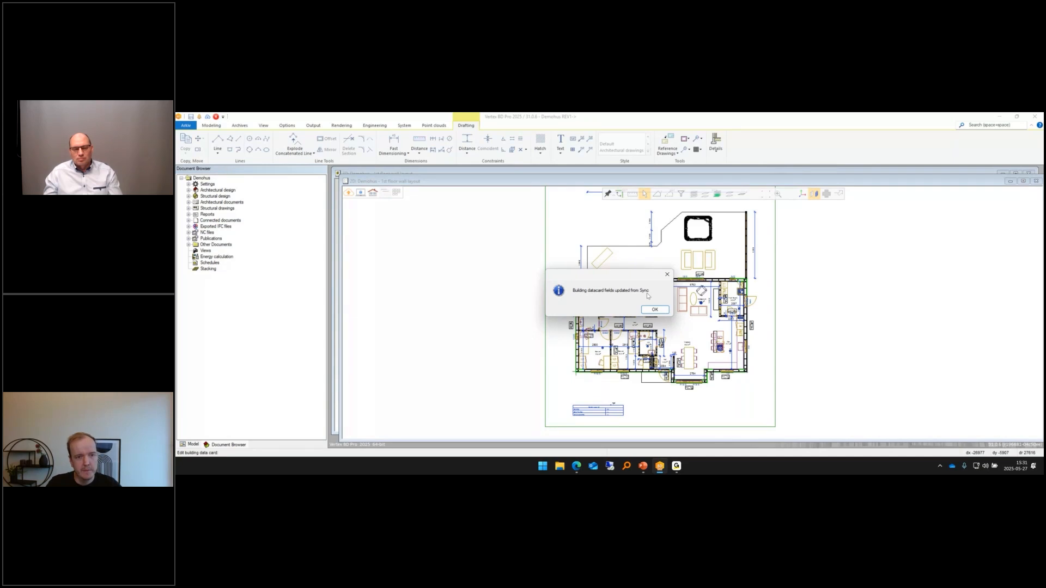
pyautogui.click(654, 310)
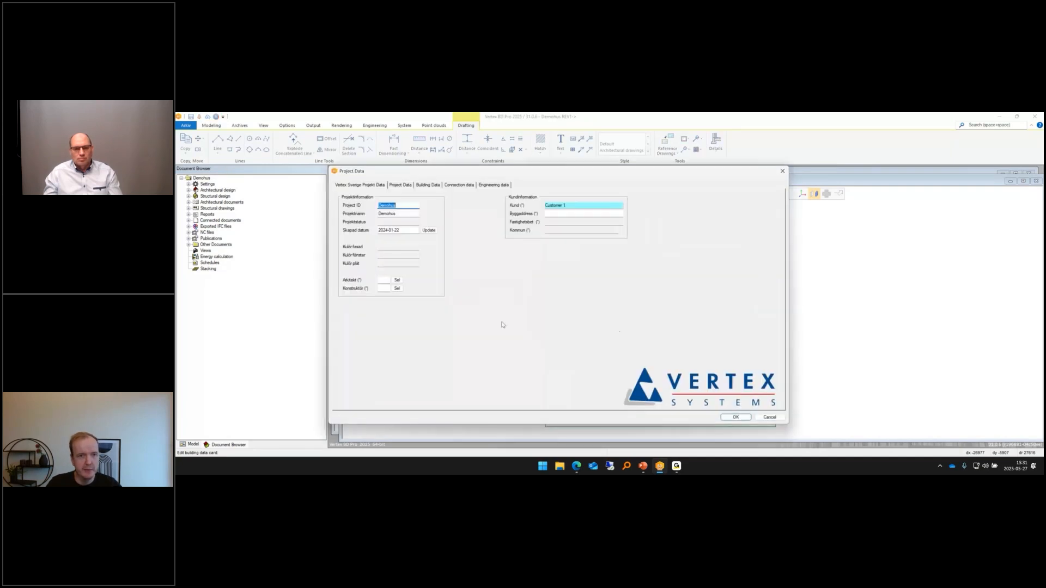
pyautogui.moveTo(577, 207); pyautogui.dragTo(537, 204)
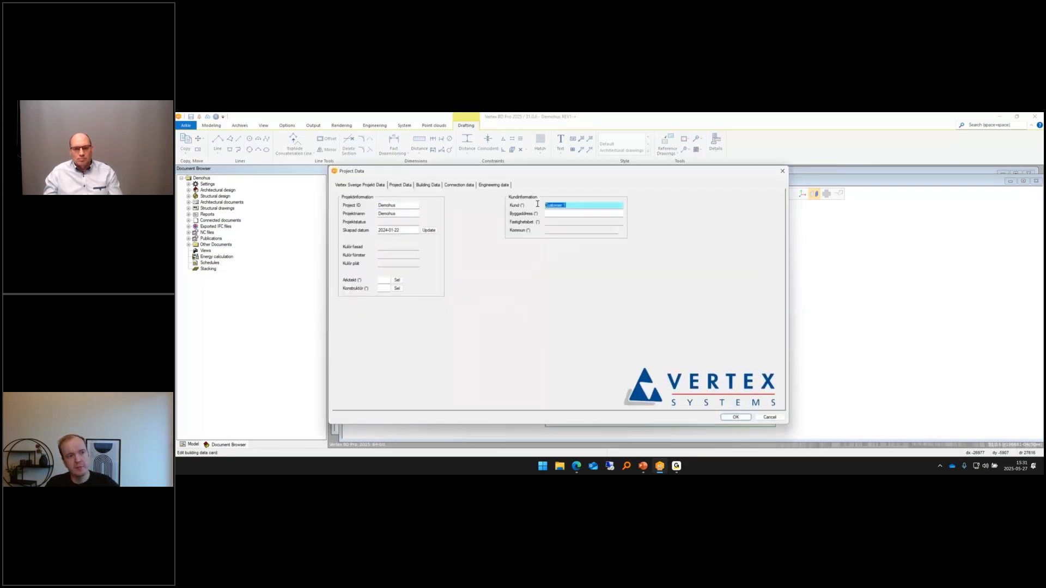
pyautogui.click(582, 205)
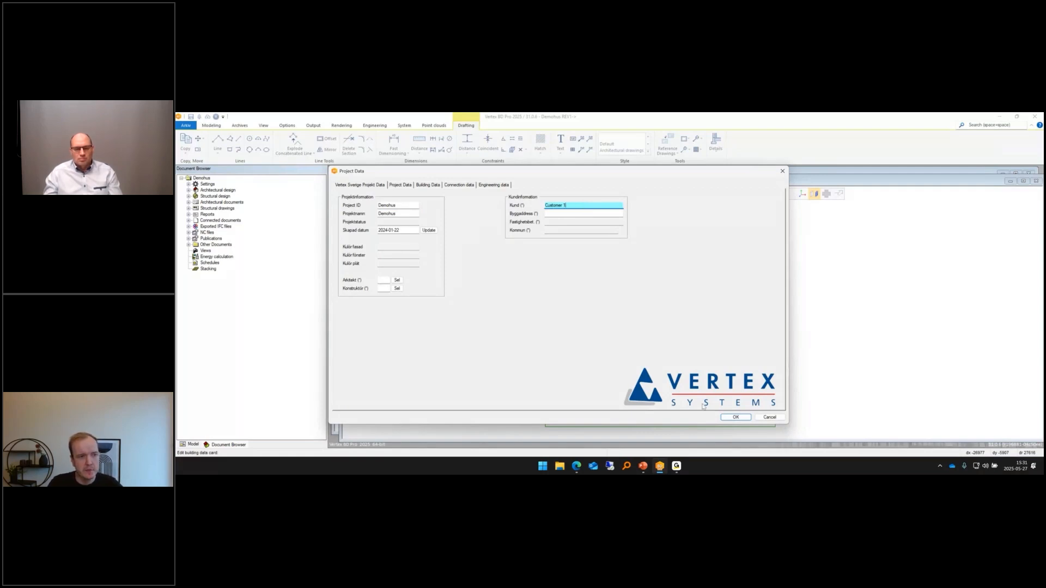
pyautogui.click(736, 417)
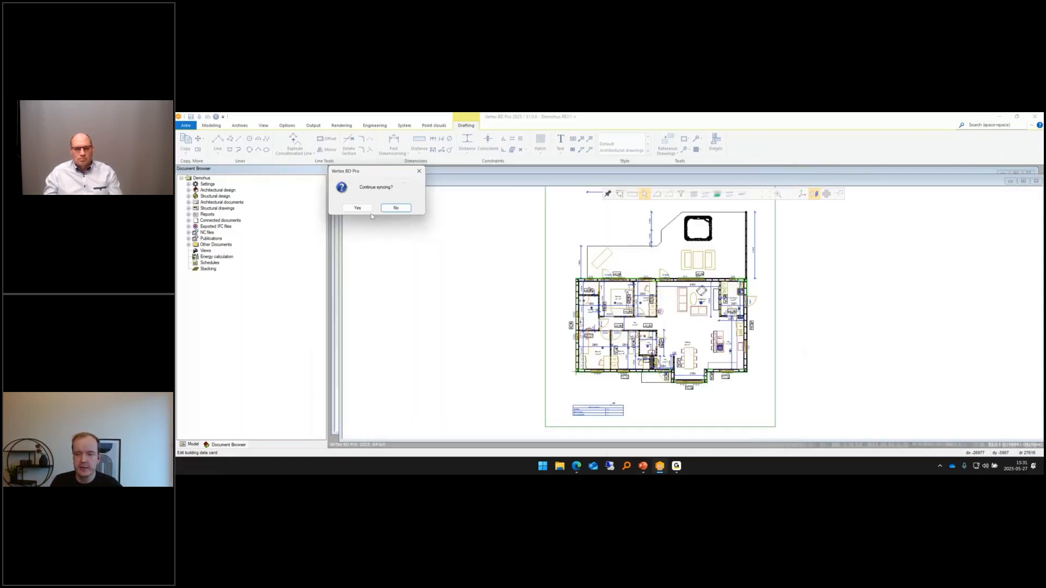
pyautogui.click(362, 208)
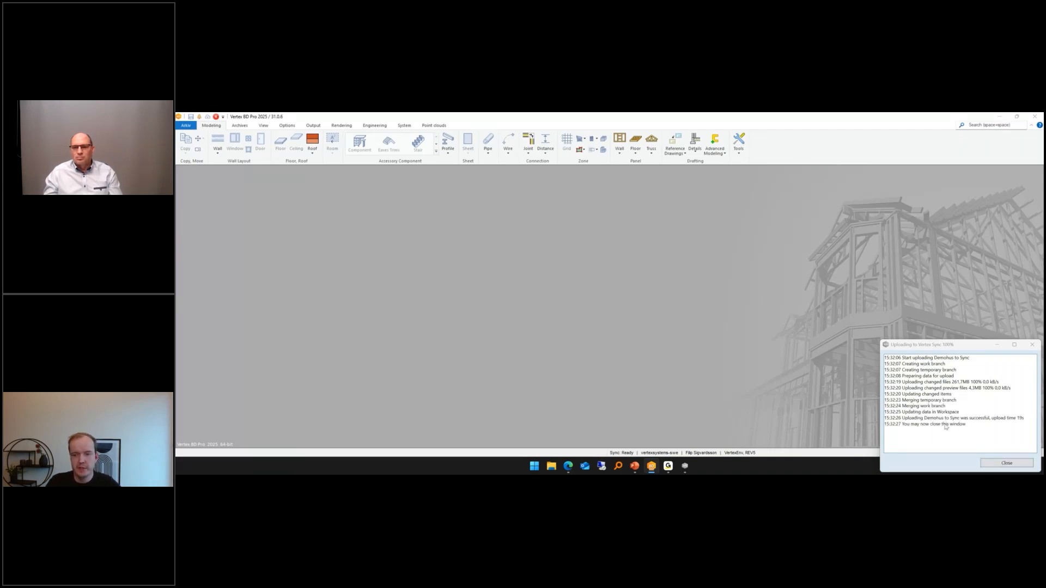
# Step: Review the Vertex Sync upload log for Demohus and dismiss it
pyautogui.click(926, 418)
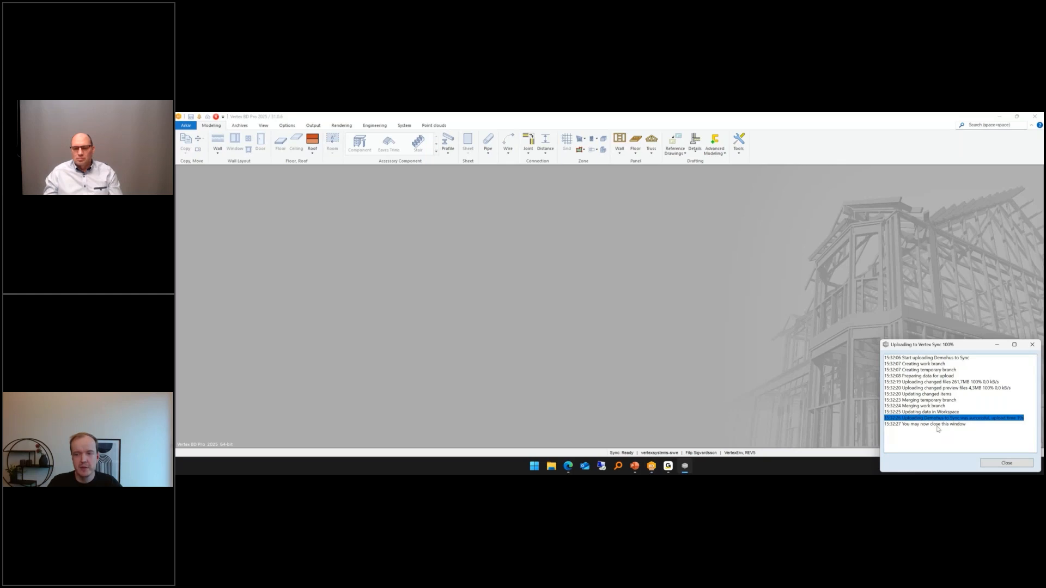
pyautogui.press('Up')
pyautogui.press('Up')
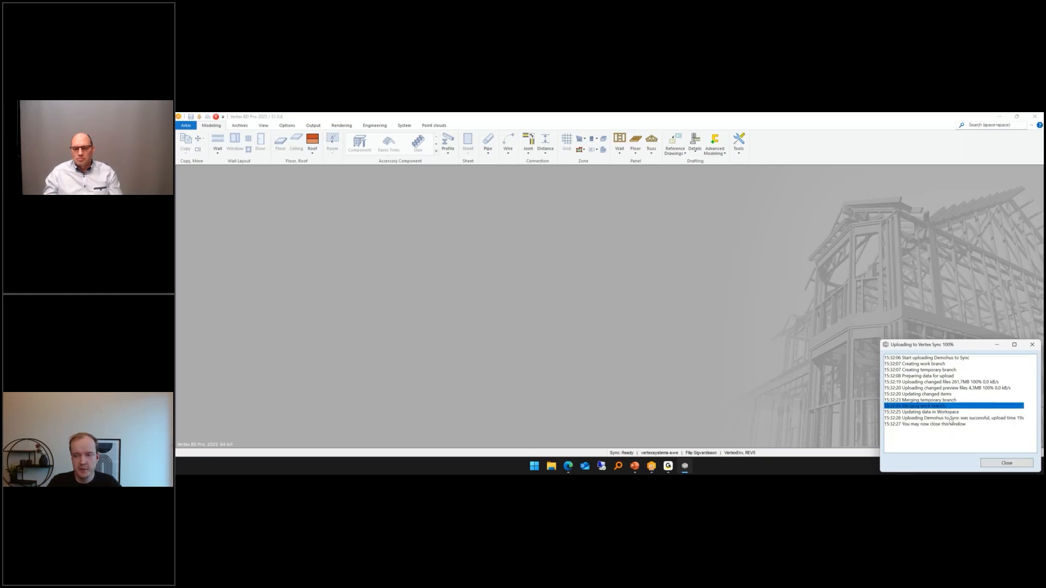
pyautogui.click(951, 419)
pyautogui.press('Up')
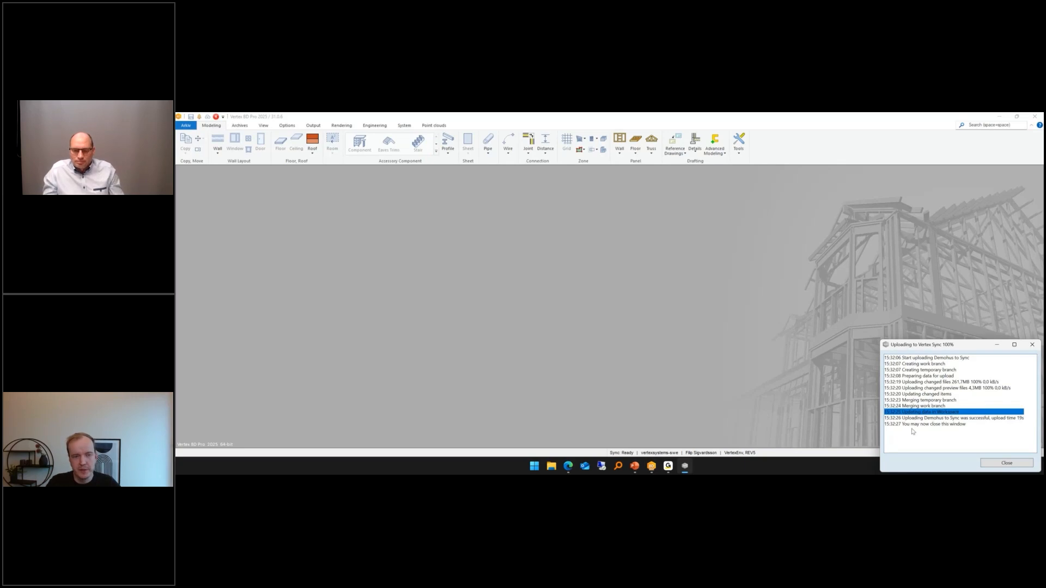
pyautogui.press('Escape')
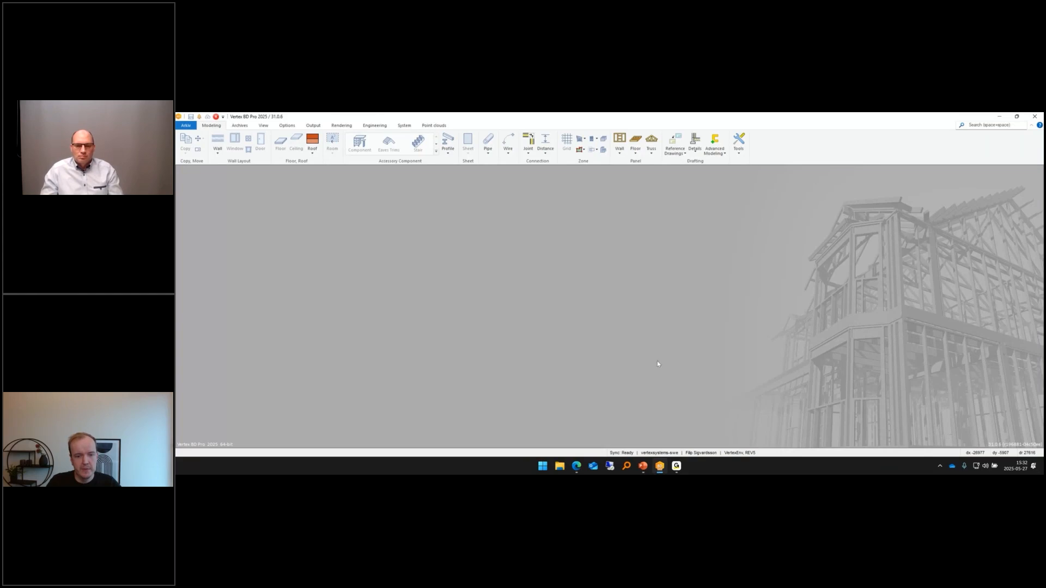
# Step: Switch to Vertex Sync in the browser and open the newer revision REV2 of Demohus
pyautogui.moveTo(644, 473)
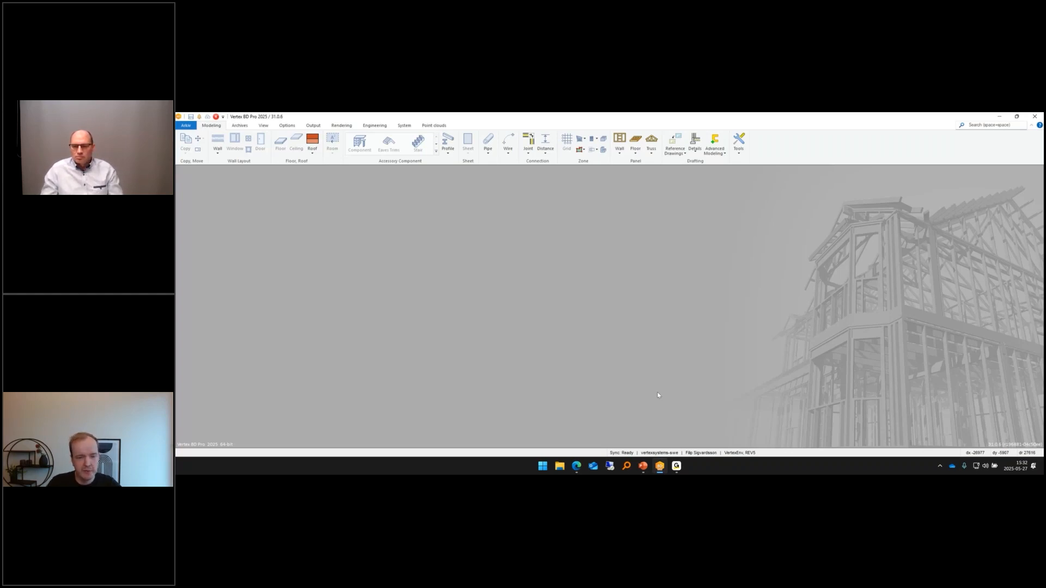
pyautogui.click(578, 472)
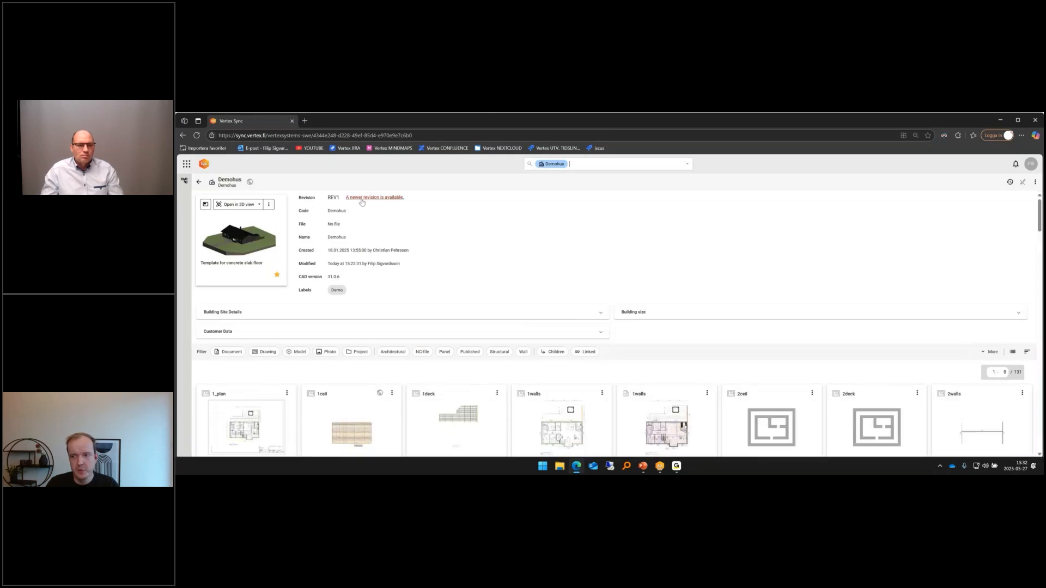
pyautogui.click(362, 202)
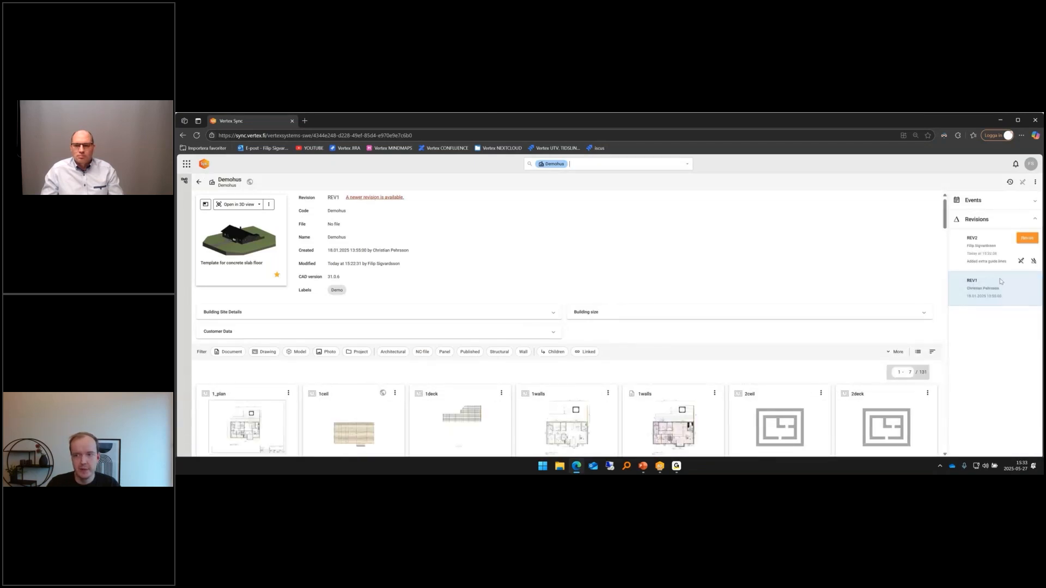
pyautogui.click(1001, 281)
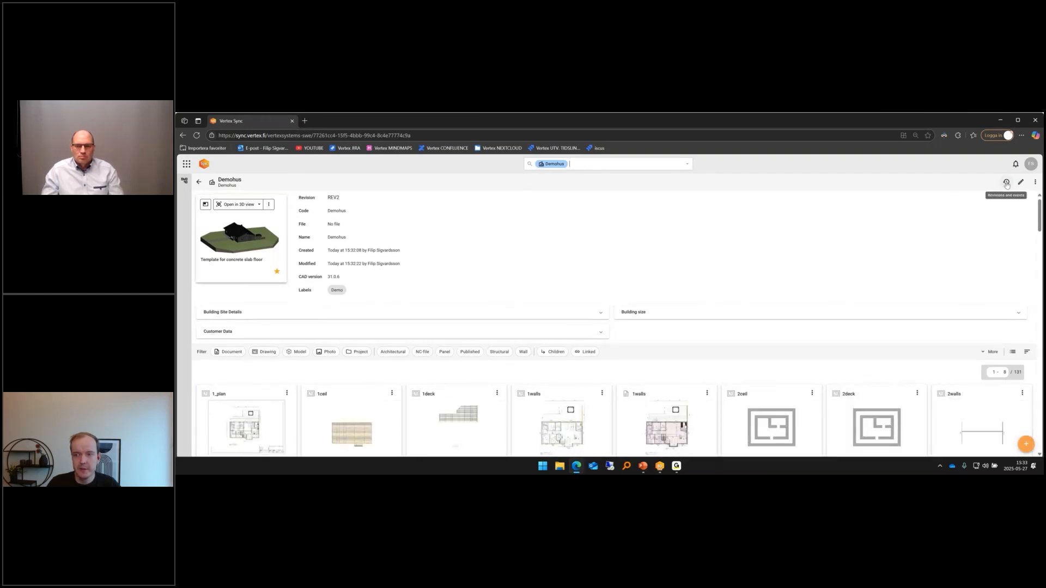
# Step: Examine Demohus's revision list with its check-in comment and the REV2 event history, and collapse both
pyautogui.click(1006, 184)
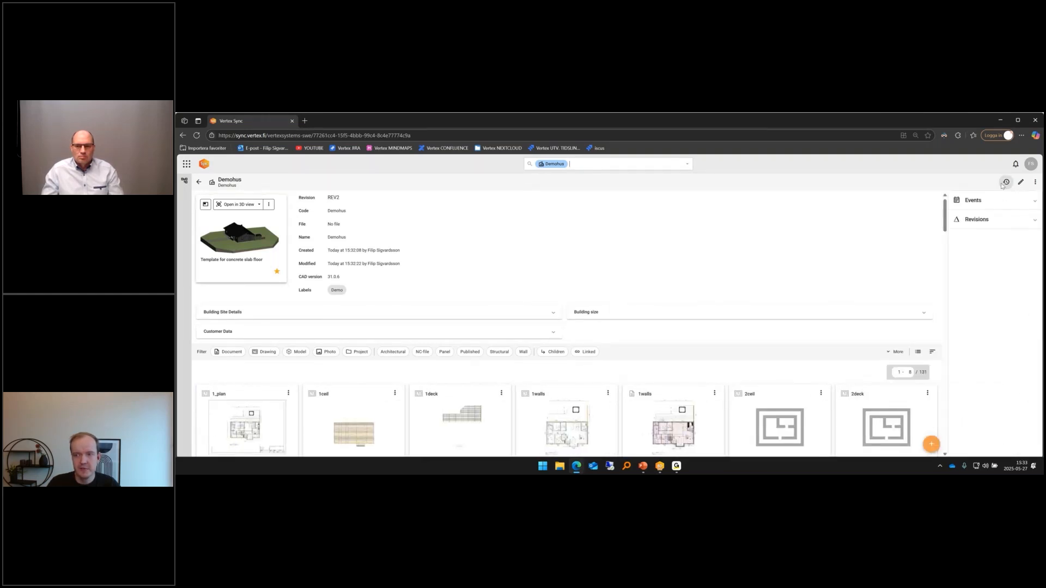
pyautogui.click(976, 219)
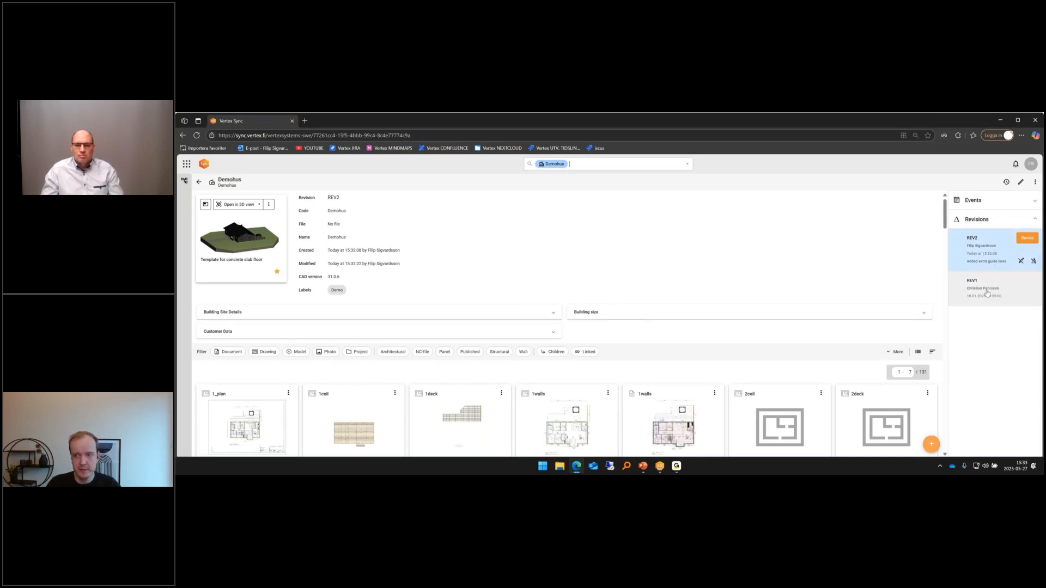
pyautogui.click(1033, 202)
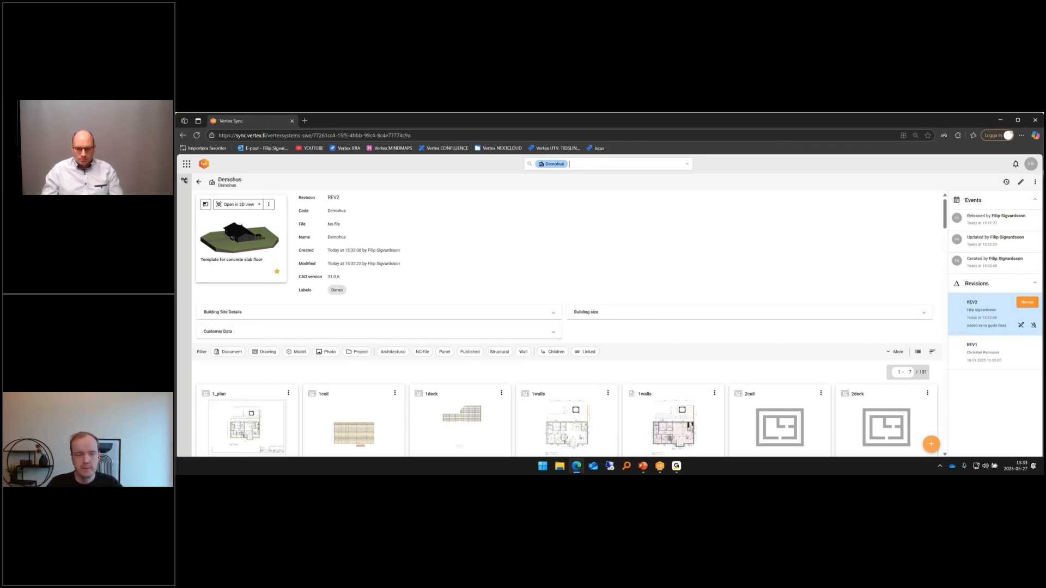
pyautogui.click(1024, 199)
pyautogui.click(1001, 224)
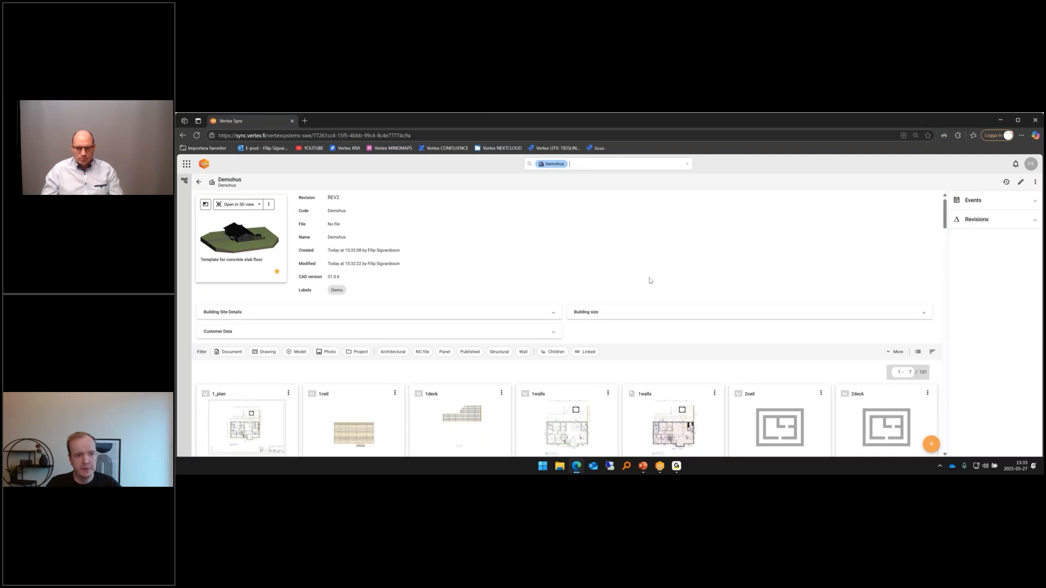
pyautogui.scroll(-2, 432, 312)
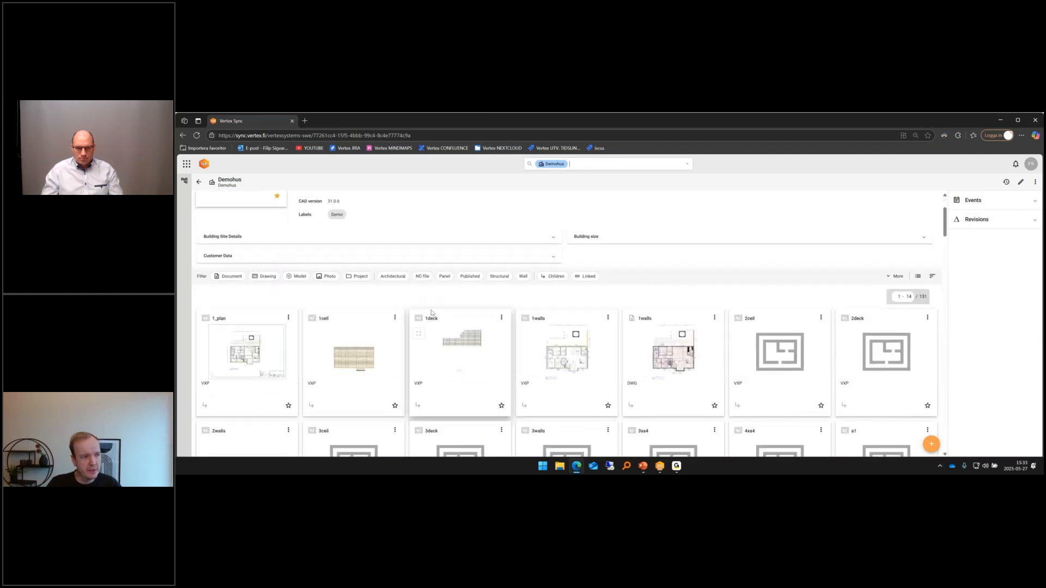
pyautogui.click(265, 276)
pyautogui.click(241, 351)
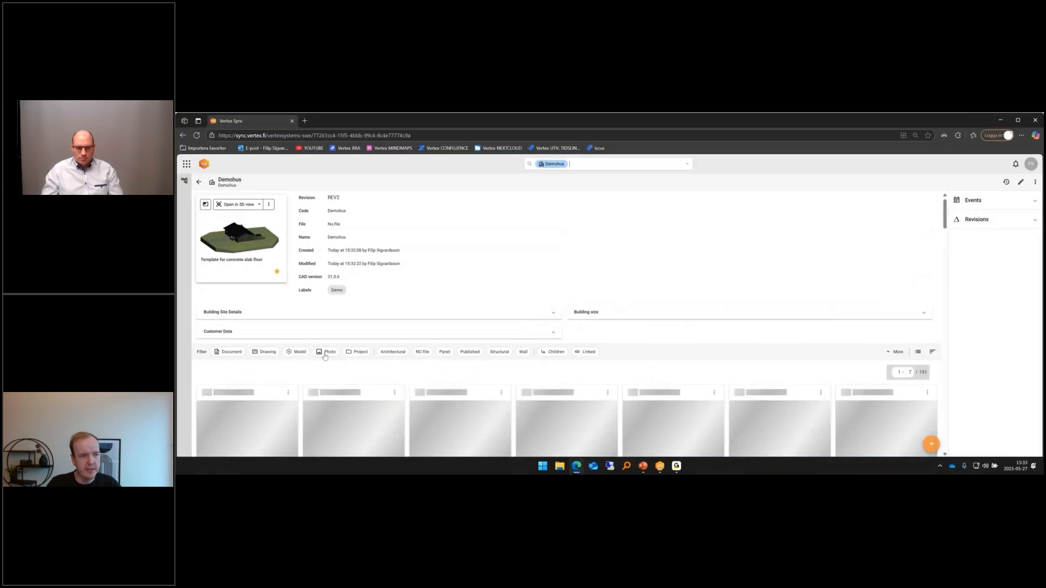
# Step: Filter Demohus's contents to photos and browse the labels available for Image3.png and IMG_6660.jpg together, leaving without saving
pyautogui.click(326, 352)
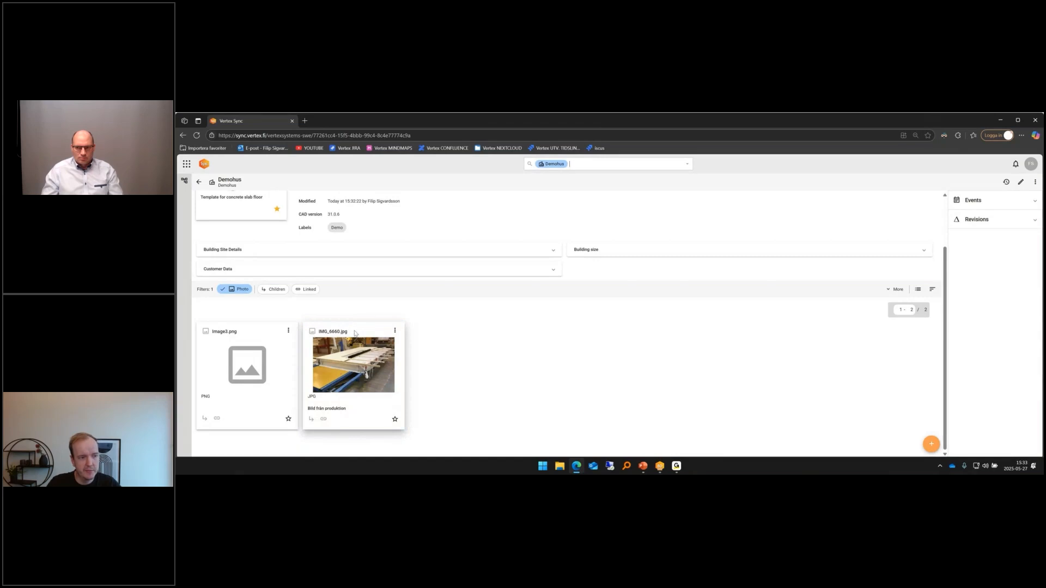
pyautogui.click(311, 334)
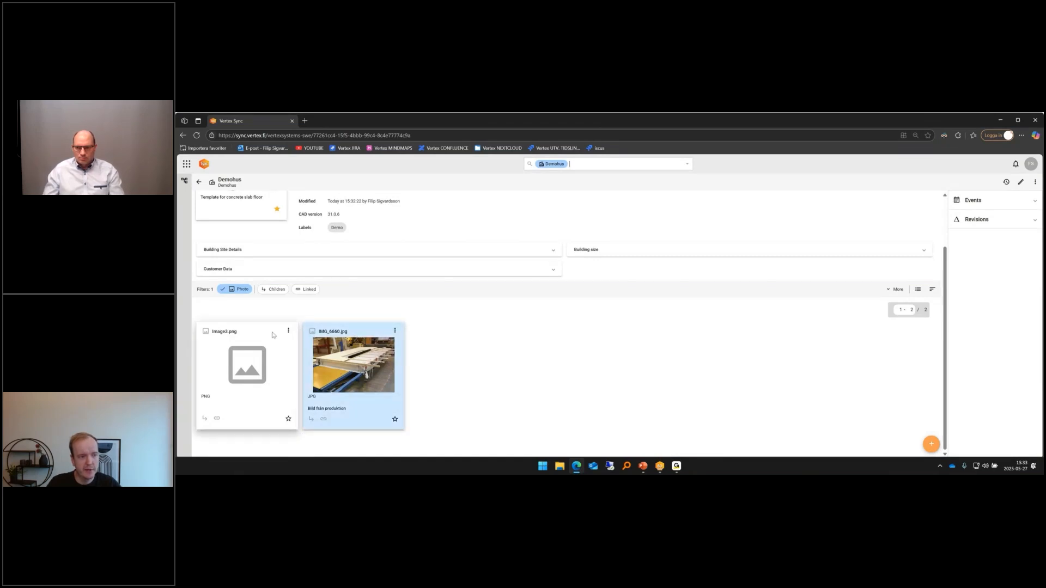
pyautogui.rightClick(362, 330)
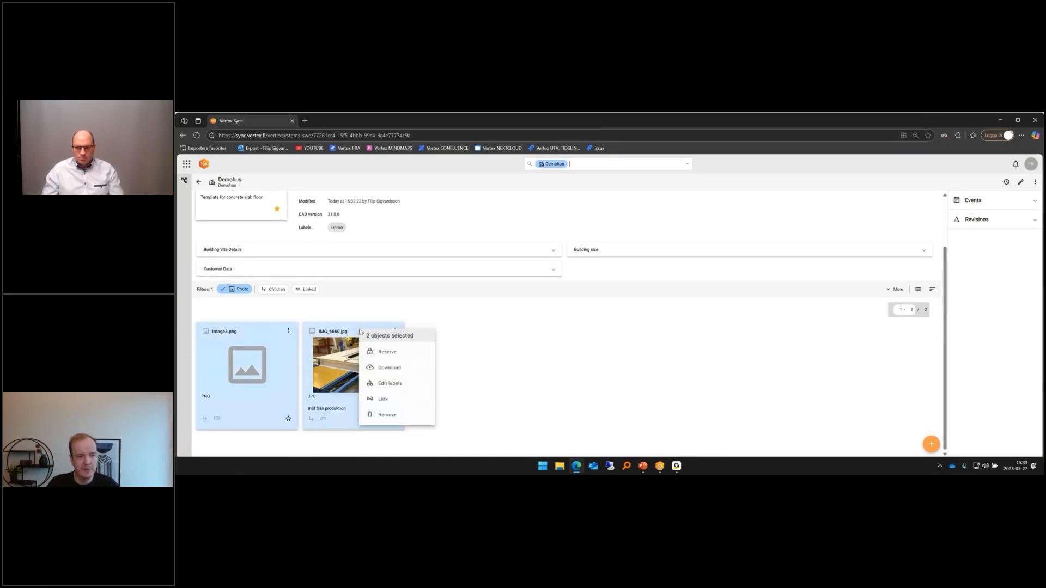
pyautogui.click(382, 388)
pyautogui.click(533, 316)
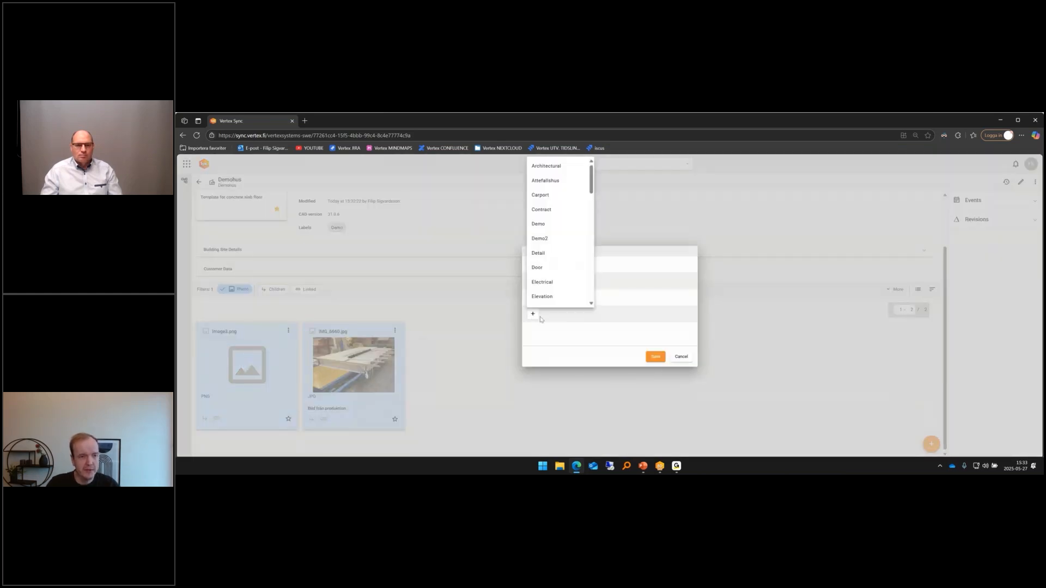
pyautogui.scroll(-3, 544, 243)
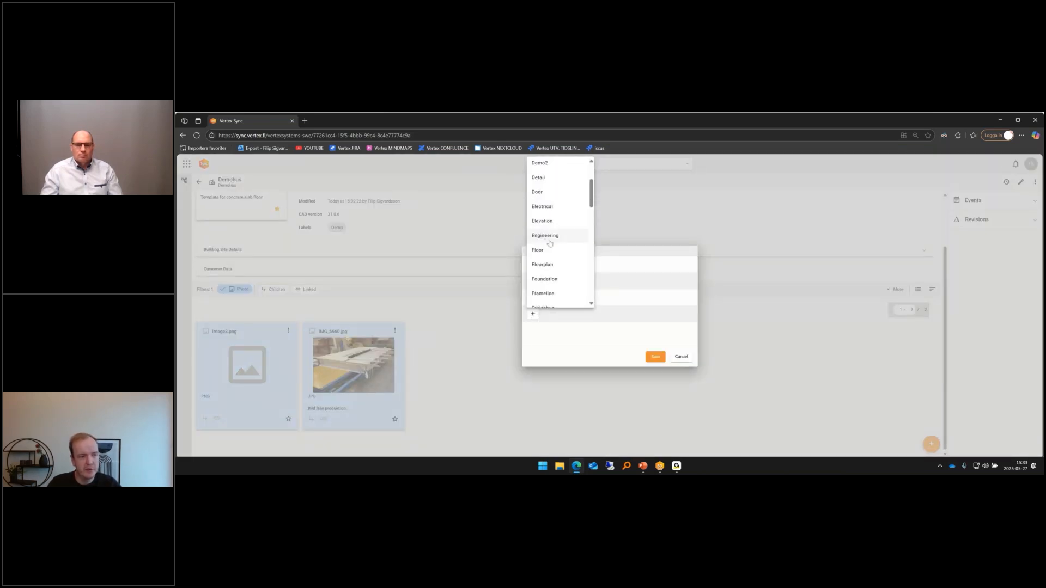
pyautogui.click(681, 357)
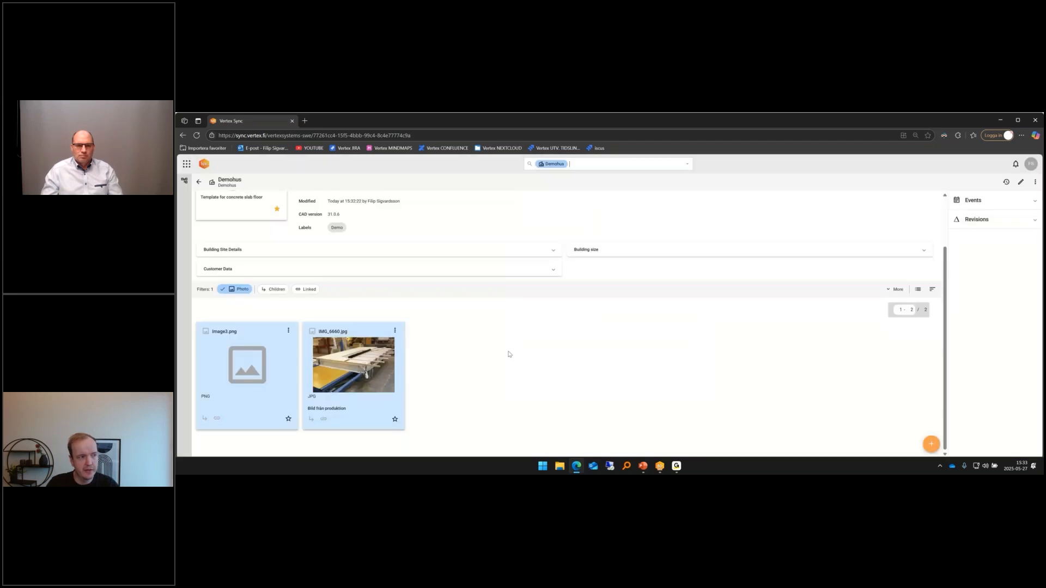
# Step: Open IMG_6660.jpg and browse the labels offered when editing its details, then cancel the edit and return to Demohus
pyautogui.click(356, 334)
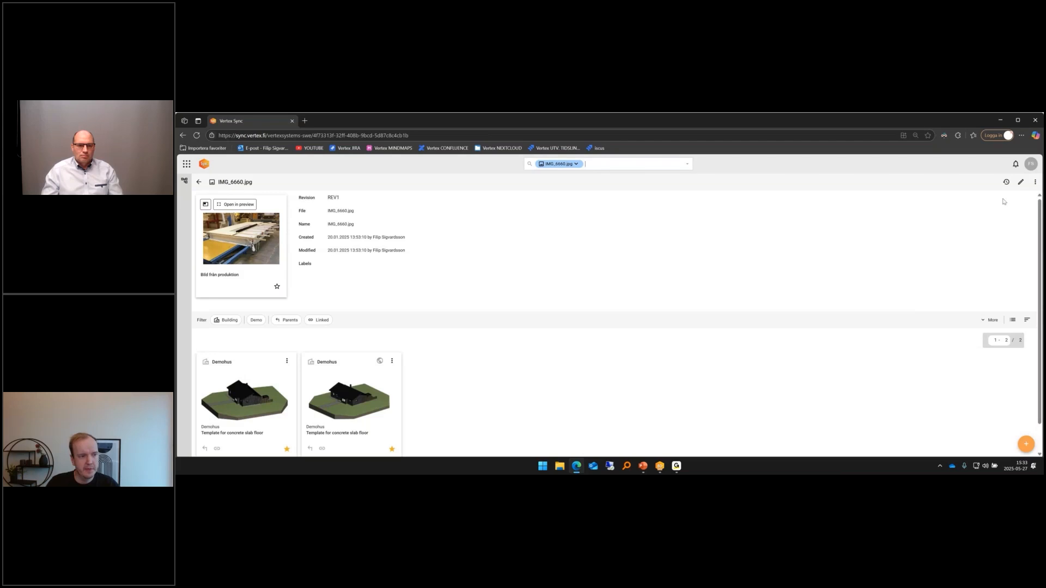
pyautogui.click(1019, 184)
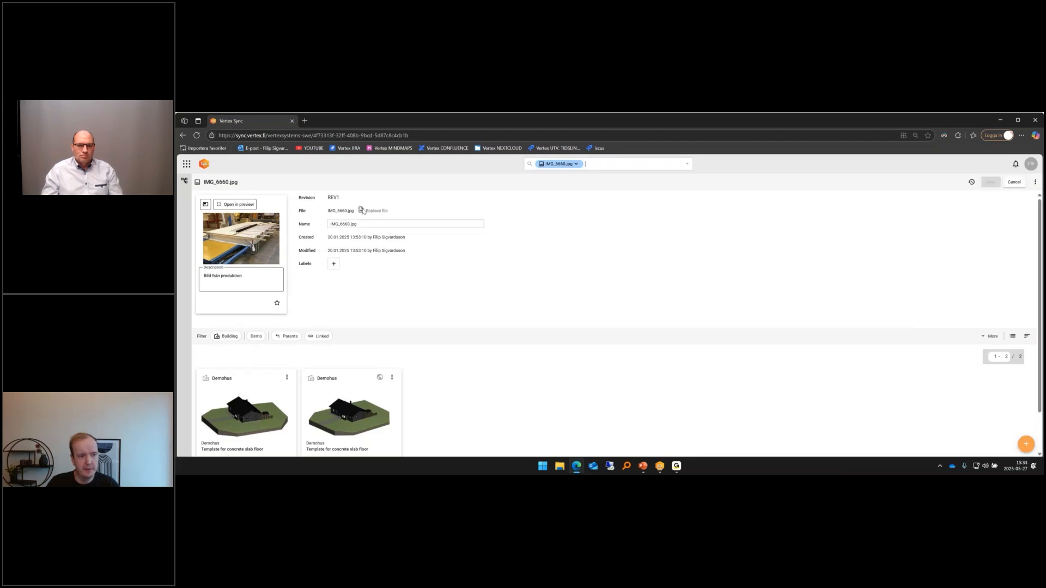
pyautogui.click(334, 264)
pyautogui.scroll(5, 355, 327)
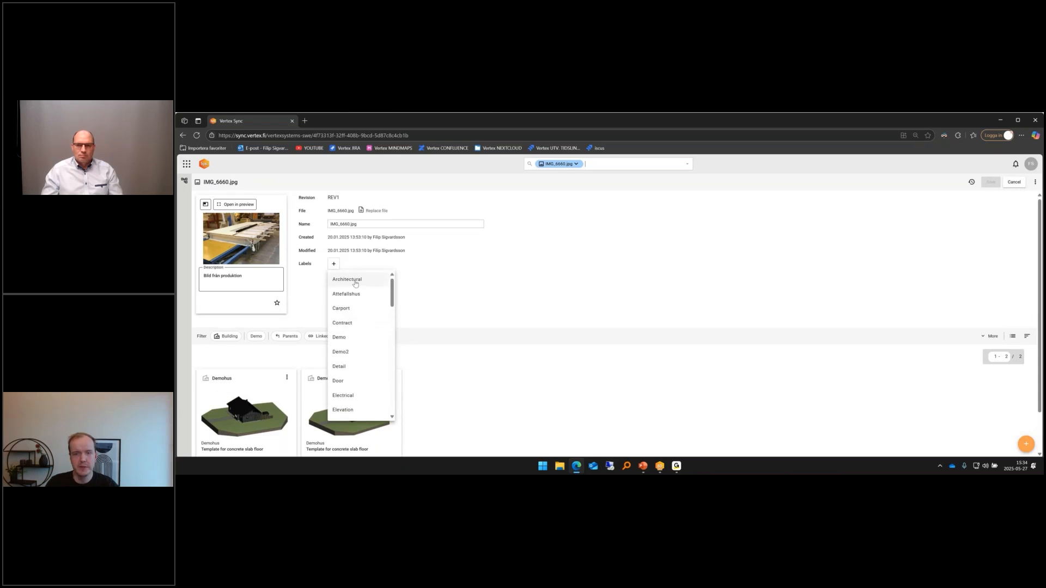
pyautogui.click(1014, 182)
pyautogui.click(1013, 181)
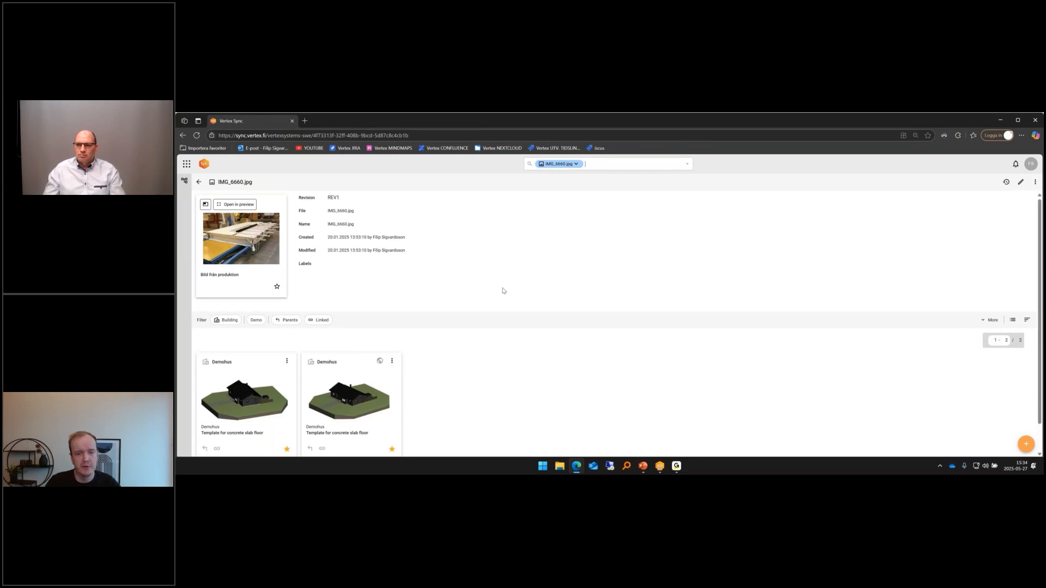
pyautogui.hotkey('alt', 'Left')
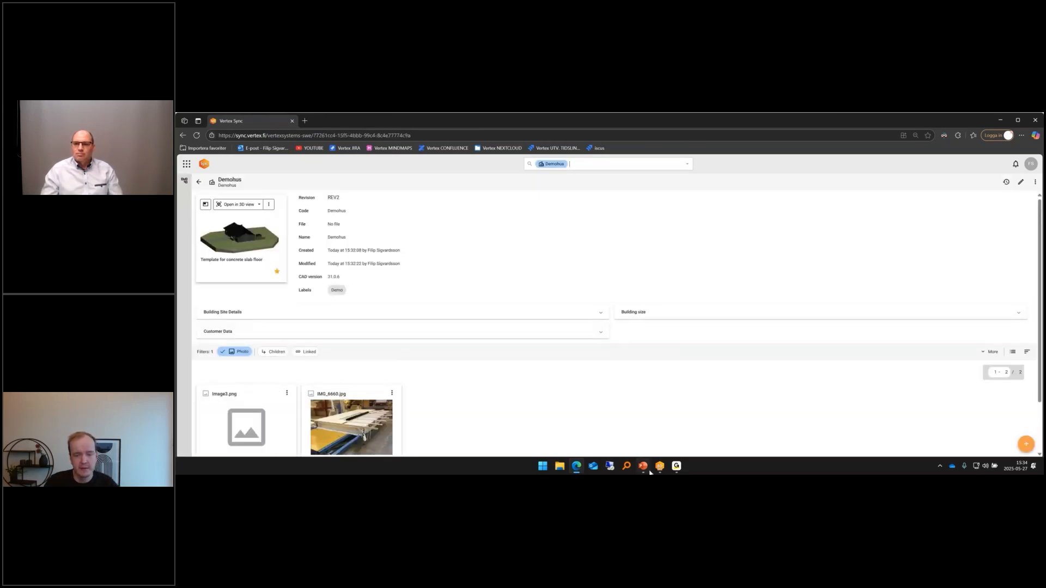
# Step: Switch to the PowerPoint presentation and start the slide show from the Q&A slide
pyautogui.moveTo(679, 469)
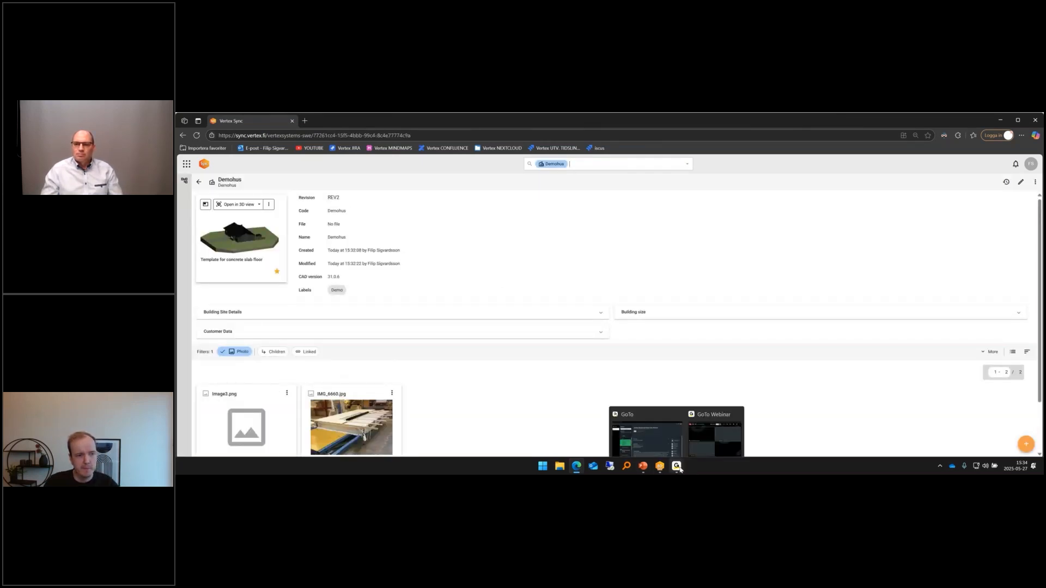
pyautogui.click(642, 465)
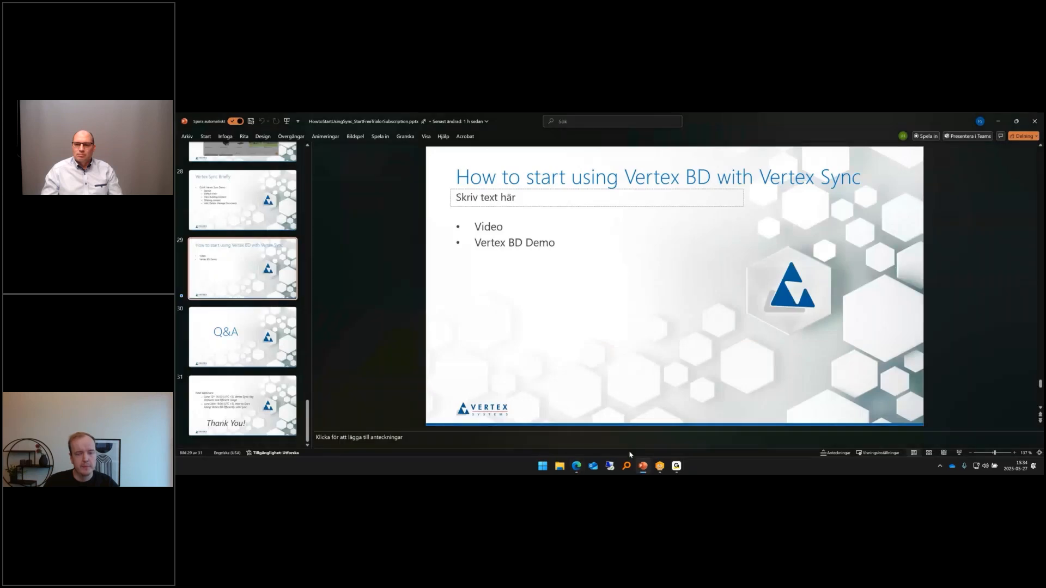
pyautogui.press('pagedown')
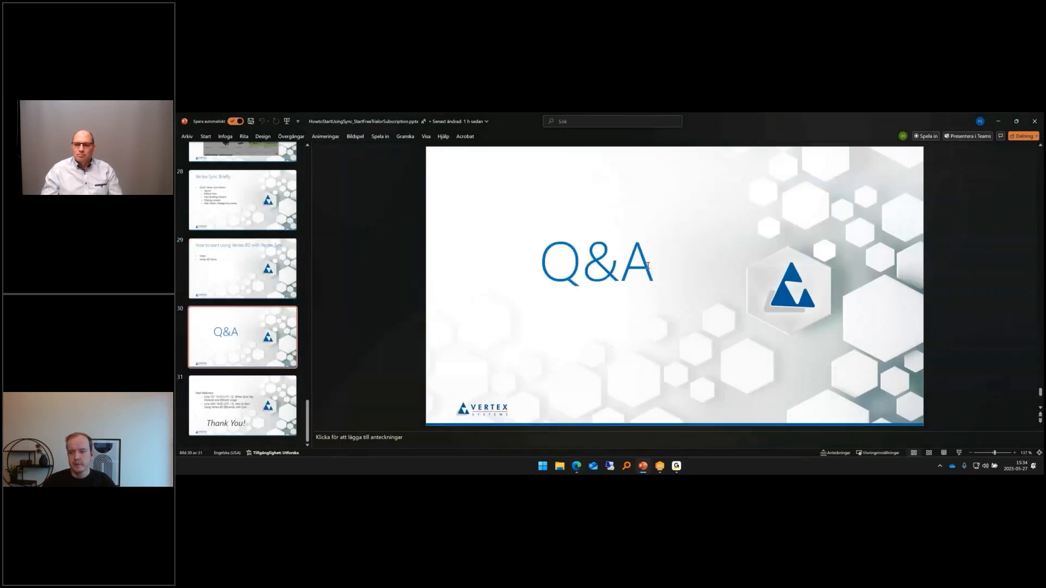
pyautogui.click(959, 453)
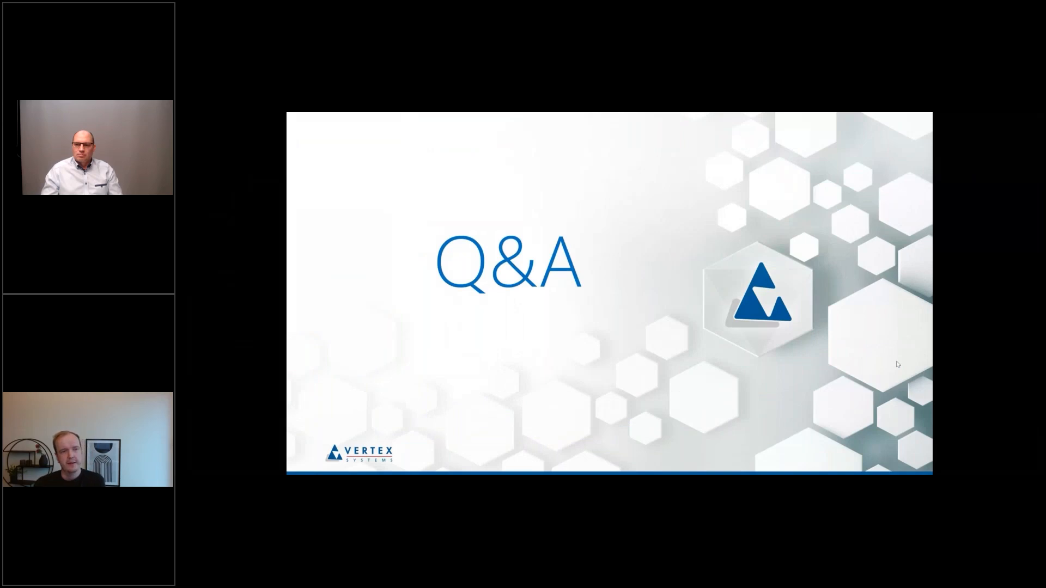